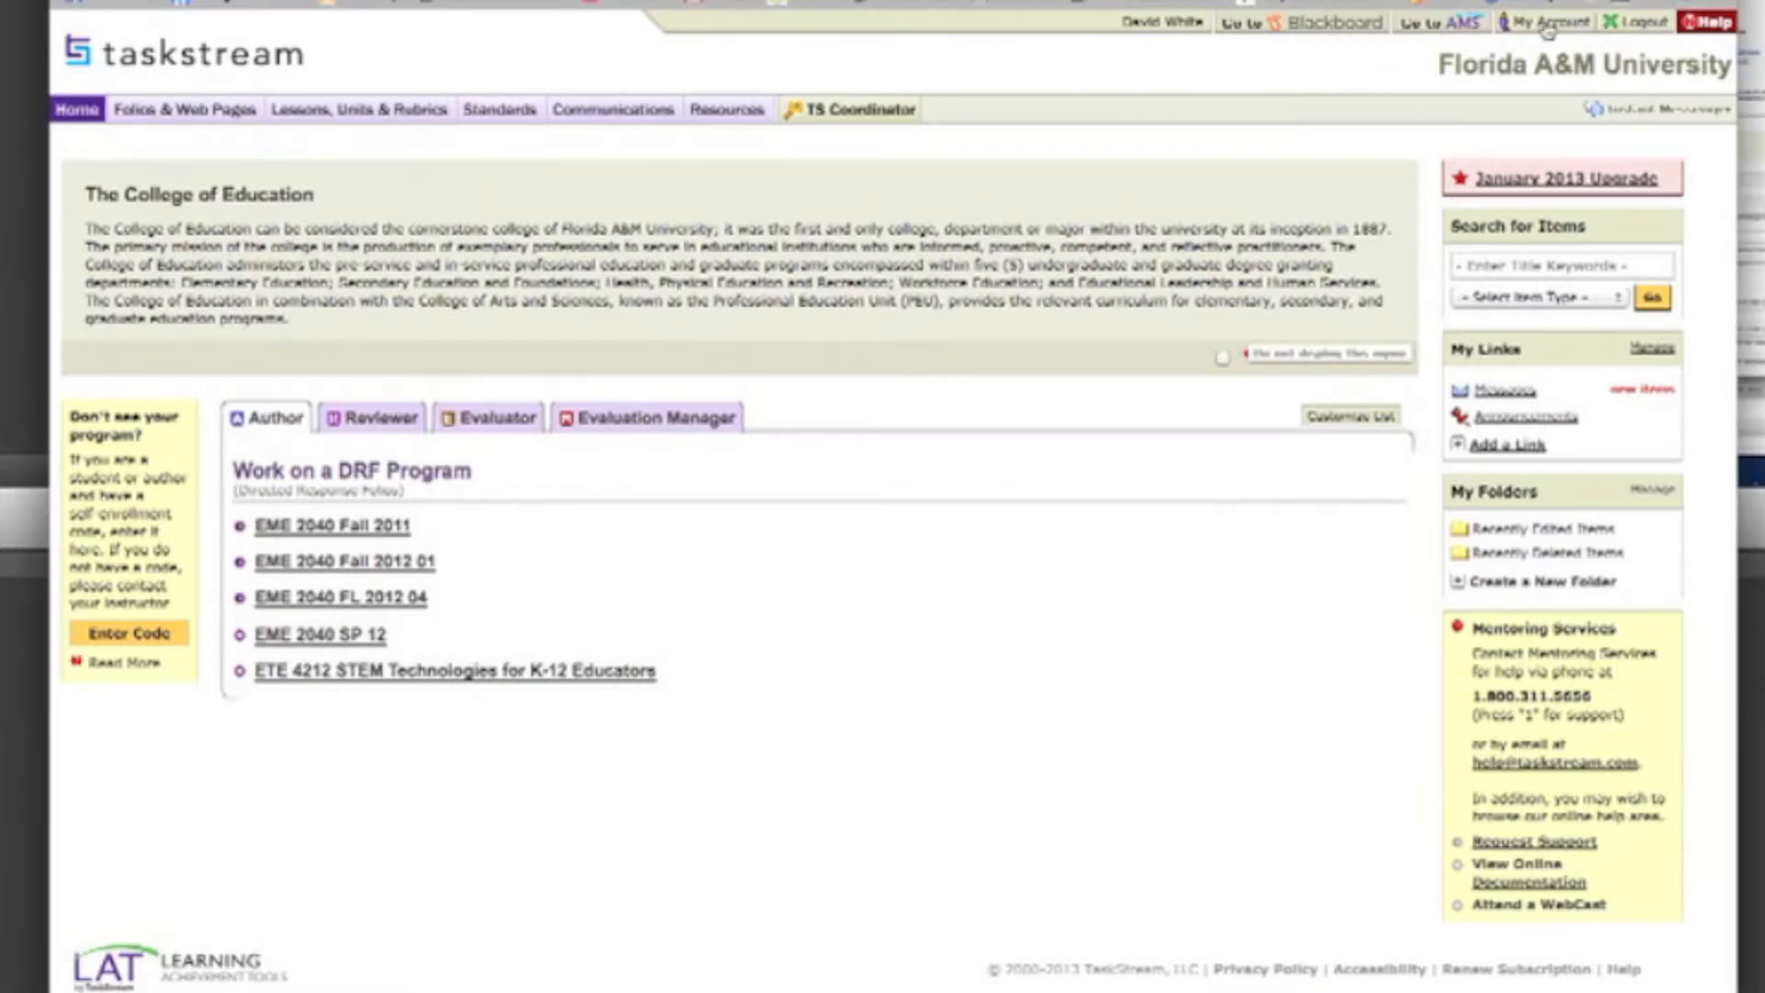
Step: Review the organizational affiliations and subscription preferences in the account information, and return to the home page
{"action": "left_click", "coordinate": [1549, 23]}
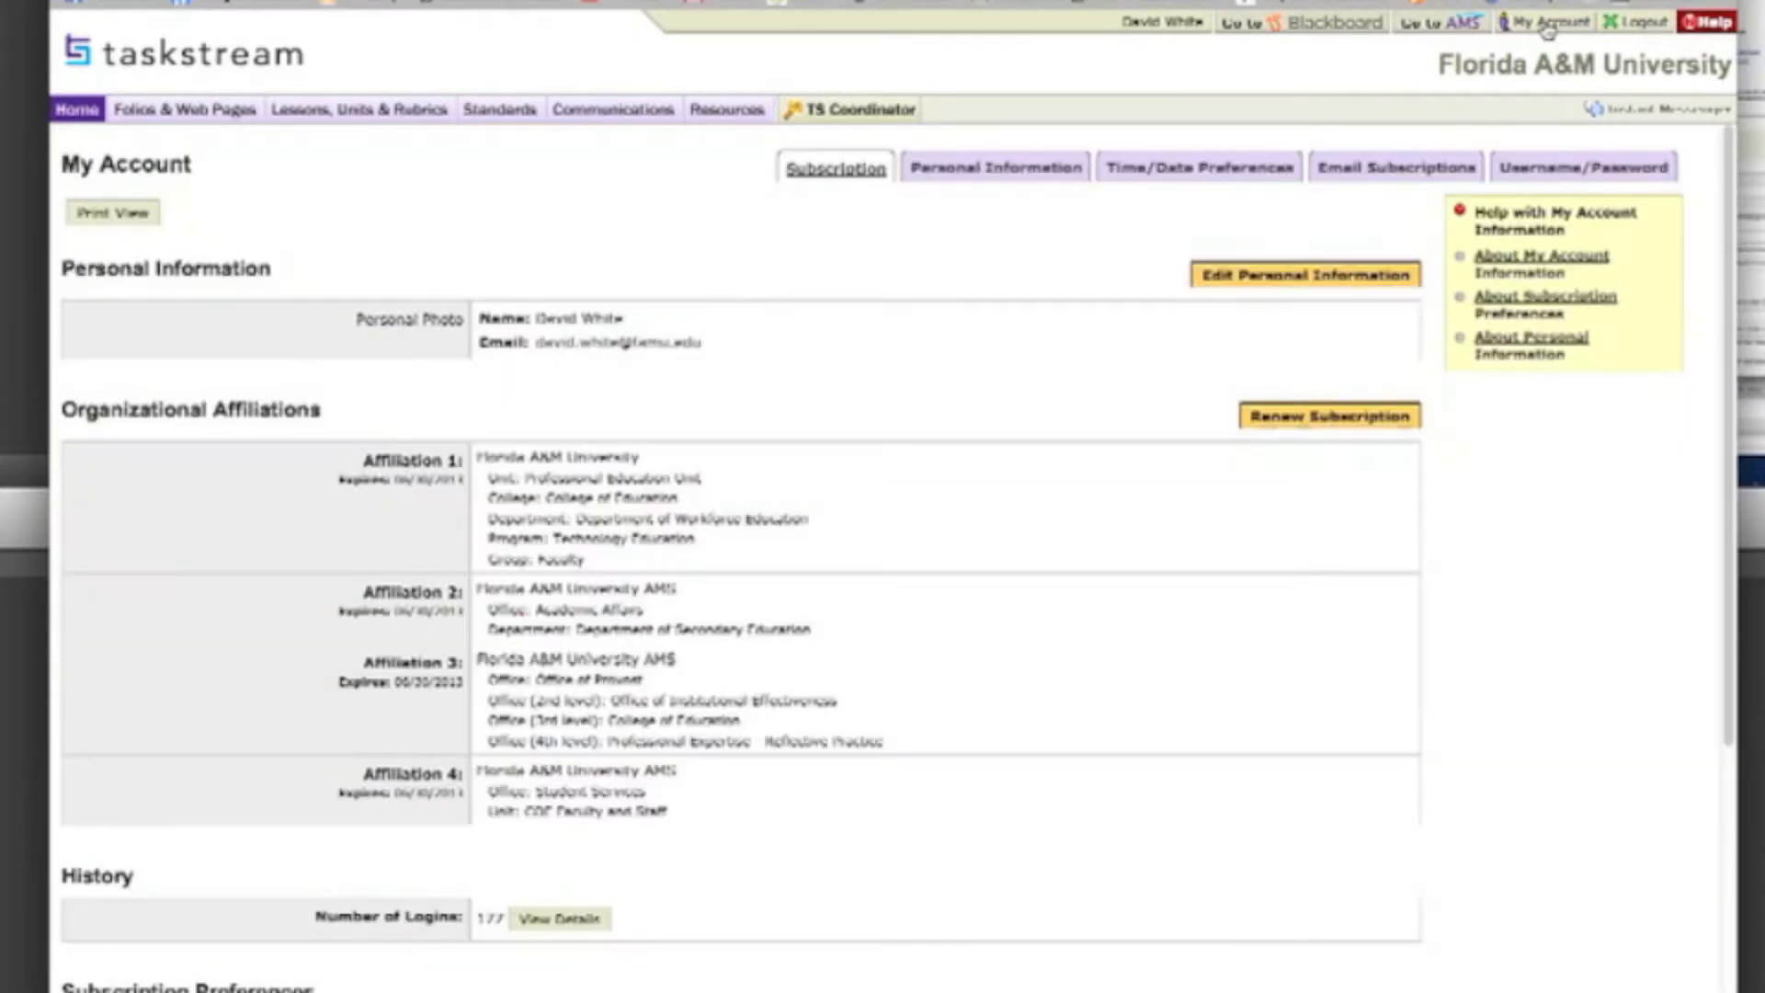
{"action": "scroll", "coordinate": [561, 713], "scroll_direction": "down", "scroll_amount": 1}
{"action": "scroll", "coordinate": [560, 713], "scroll_direction": "down", "scroll_amount": 5}
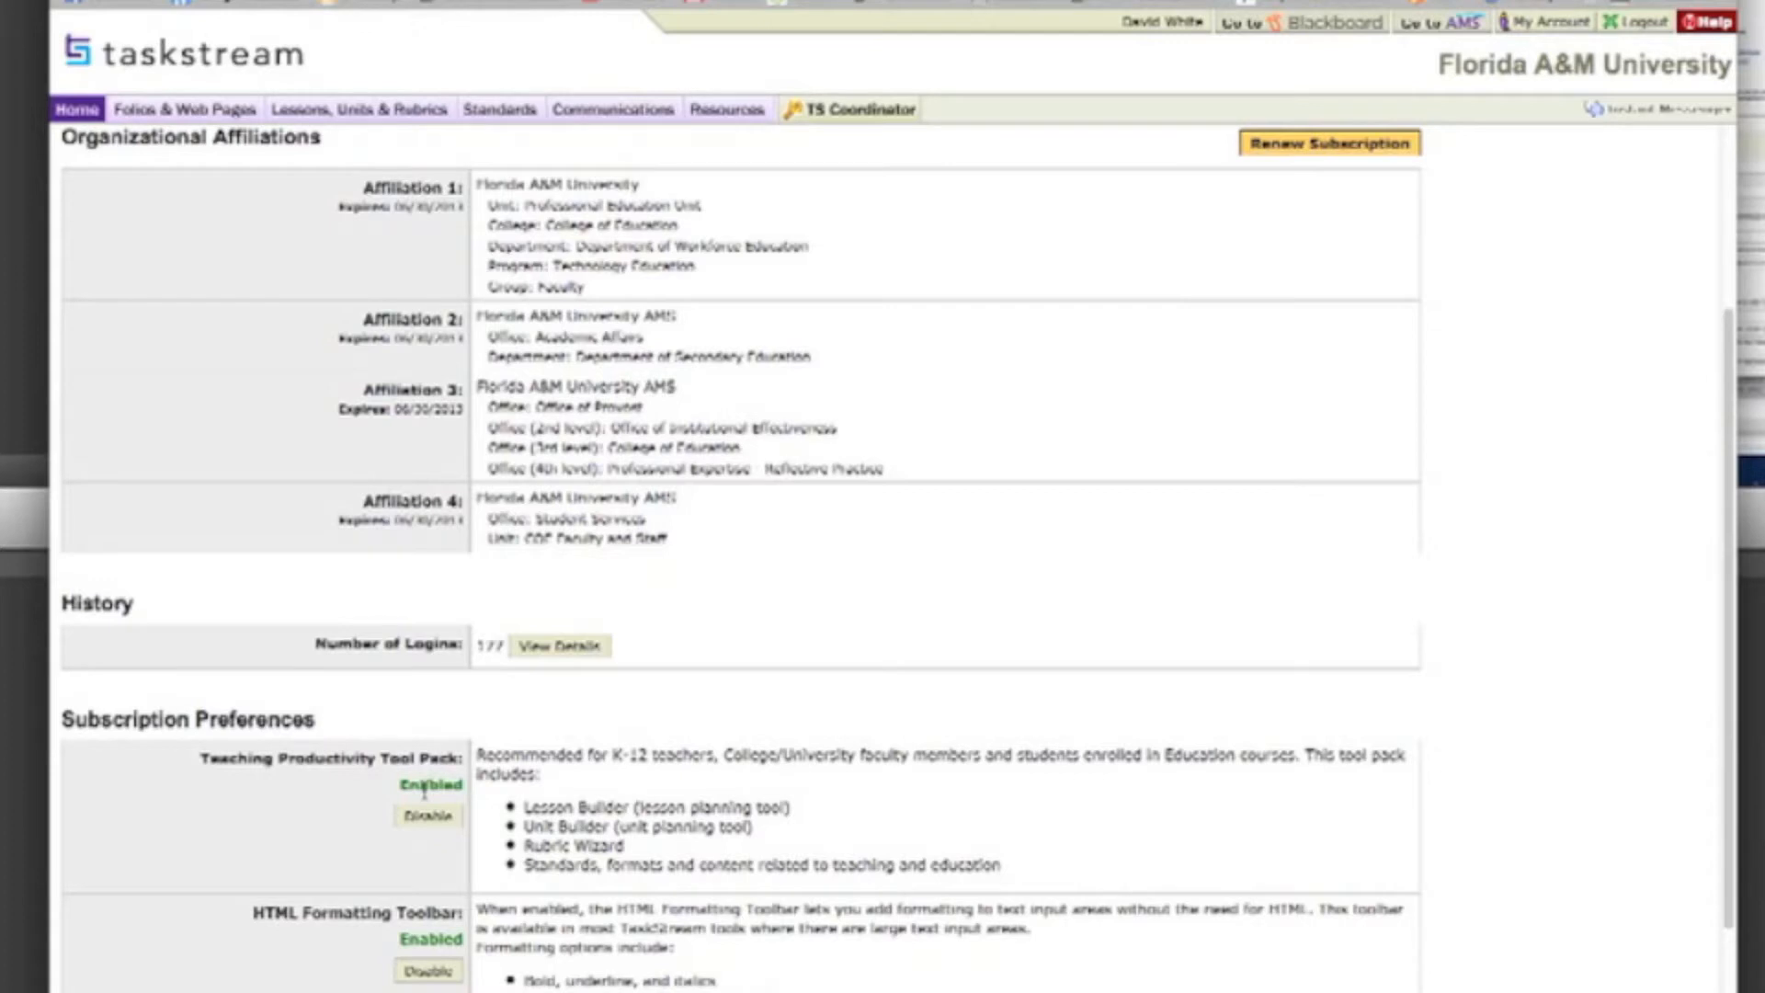
{"action": "left_click", "coordinate": [81, 113]}
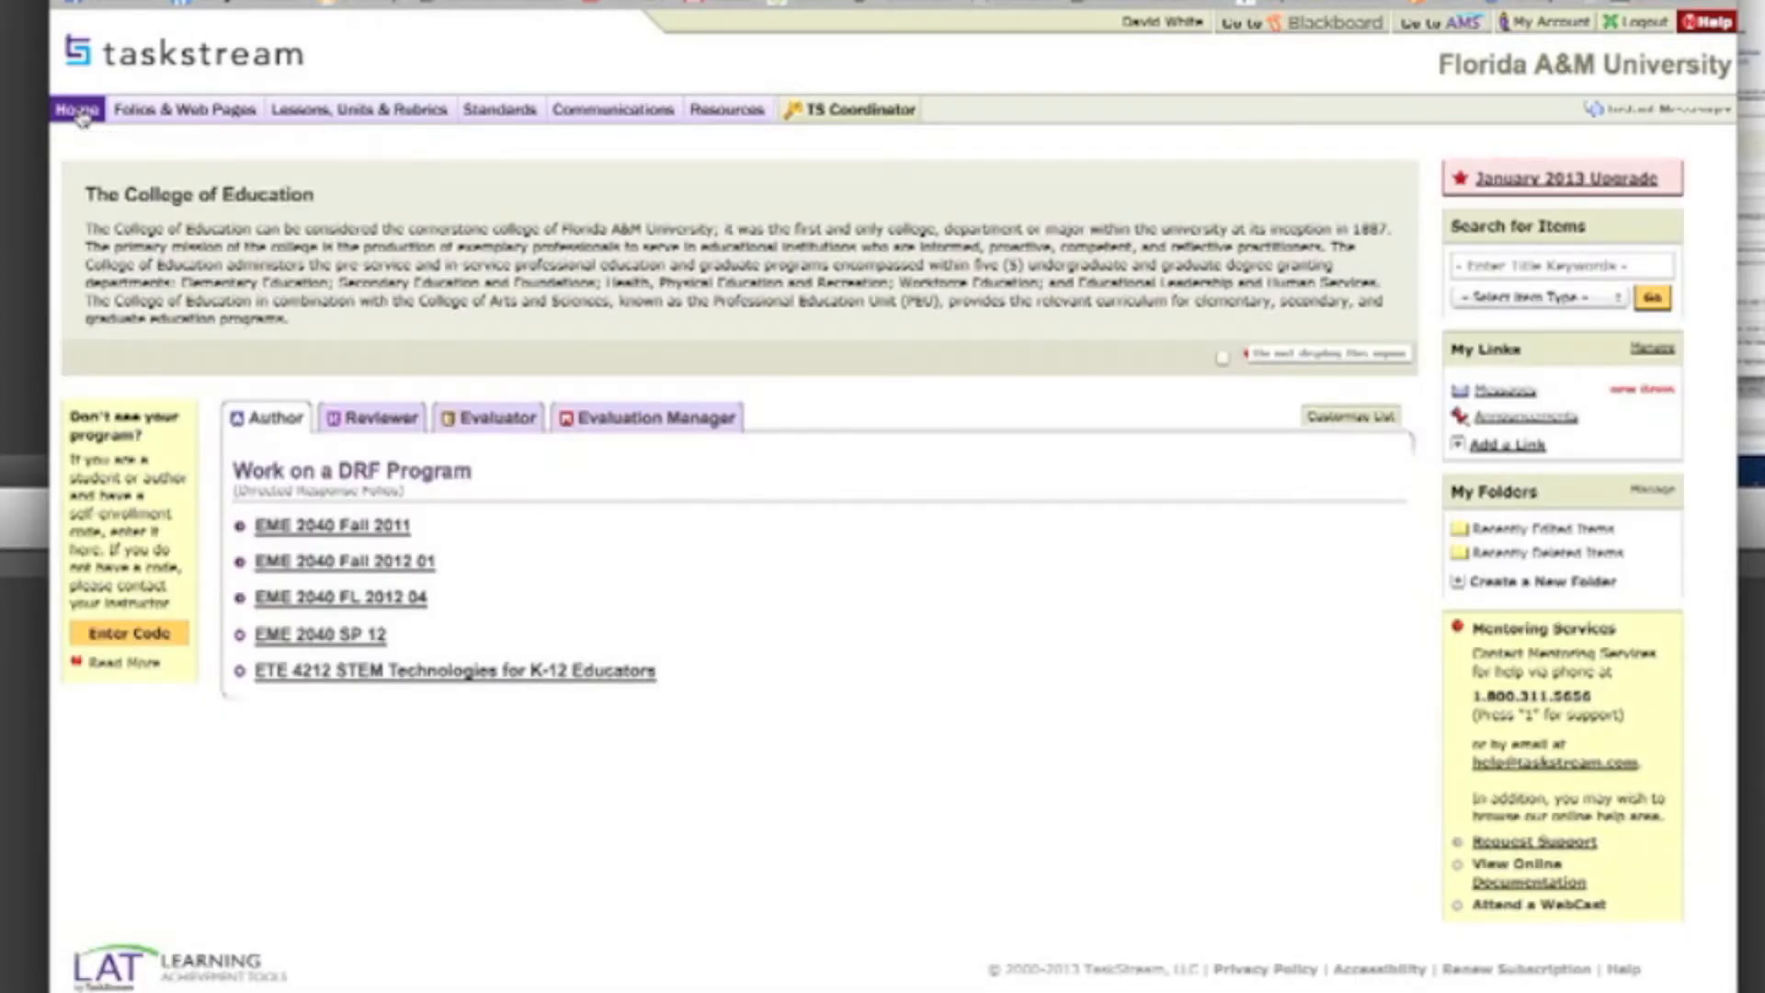
Step: Open the Lesson Builder and enter "Coin Lesson" as the title of a new lesson
{"action": "left_click", "coordinate": [364, 113]}
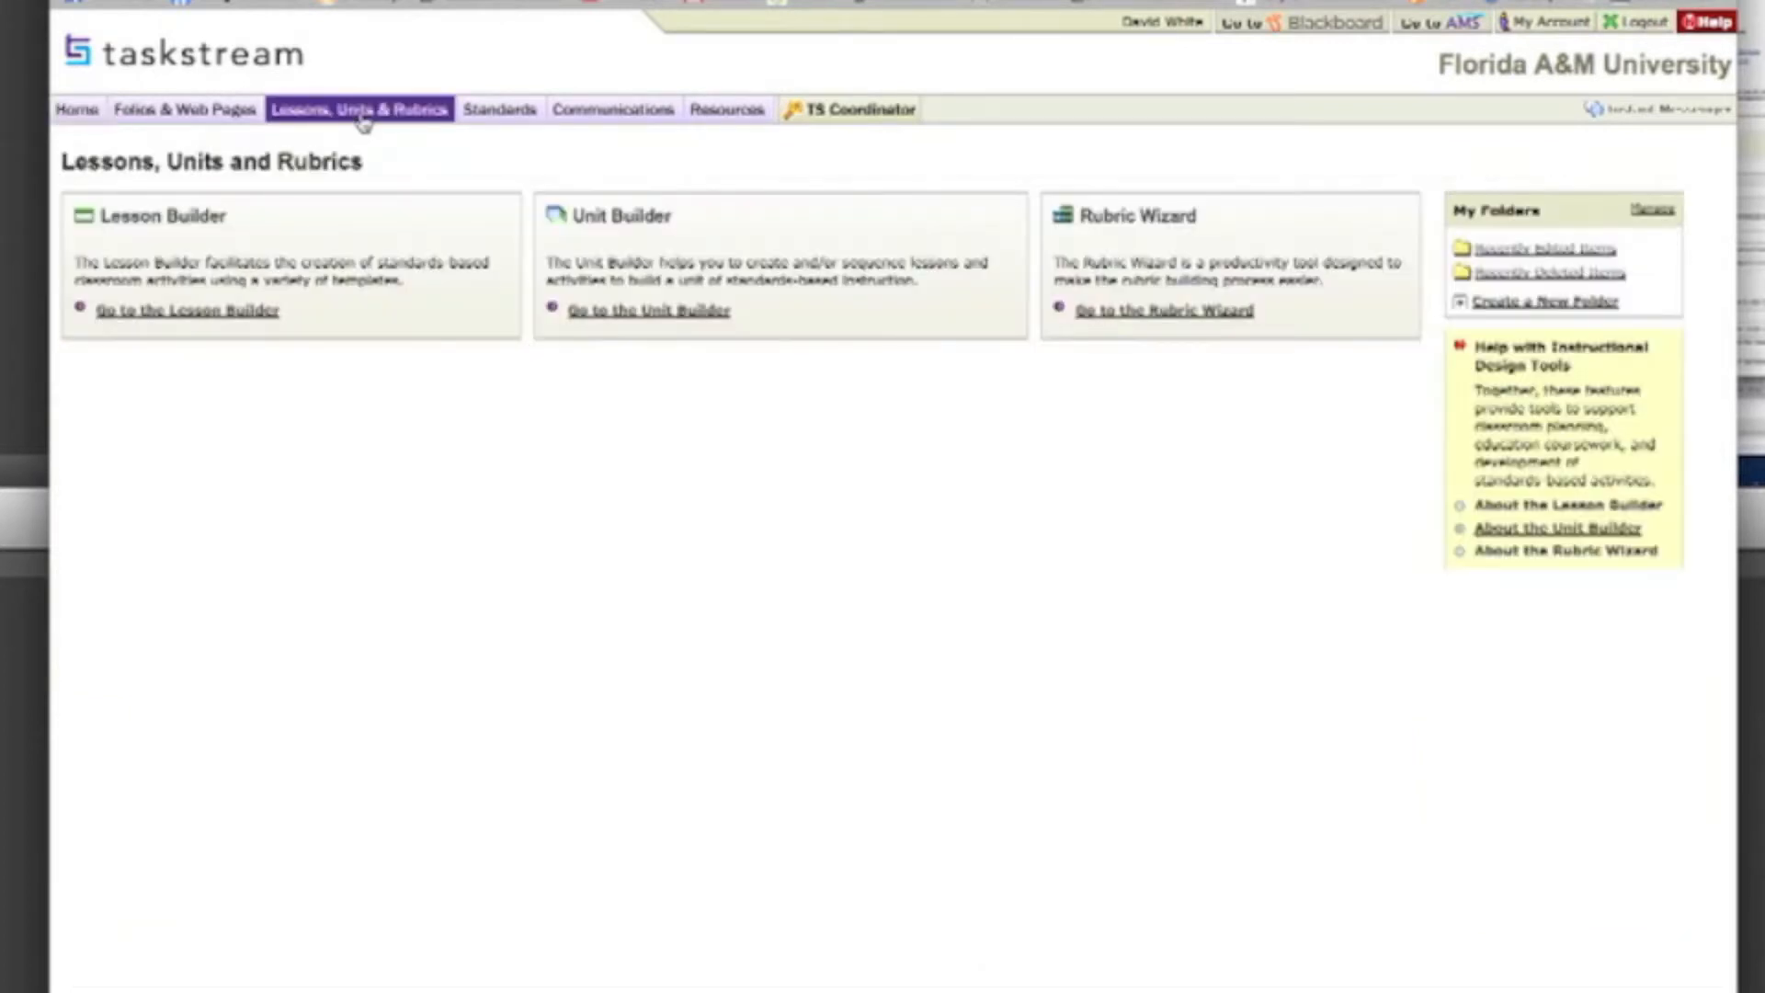
{"action": "left_click", "coordinate": [197, 311]}
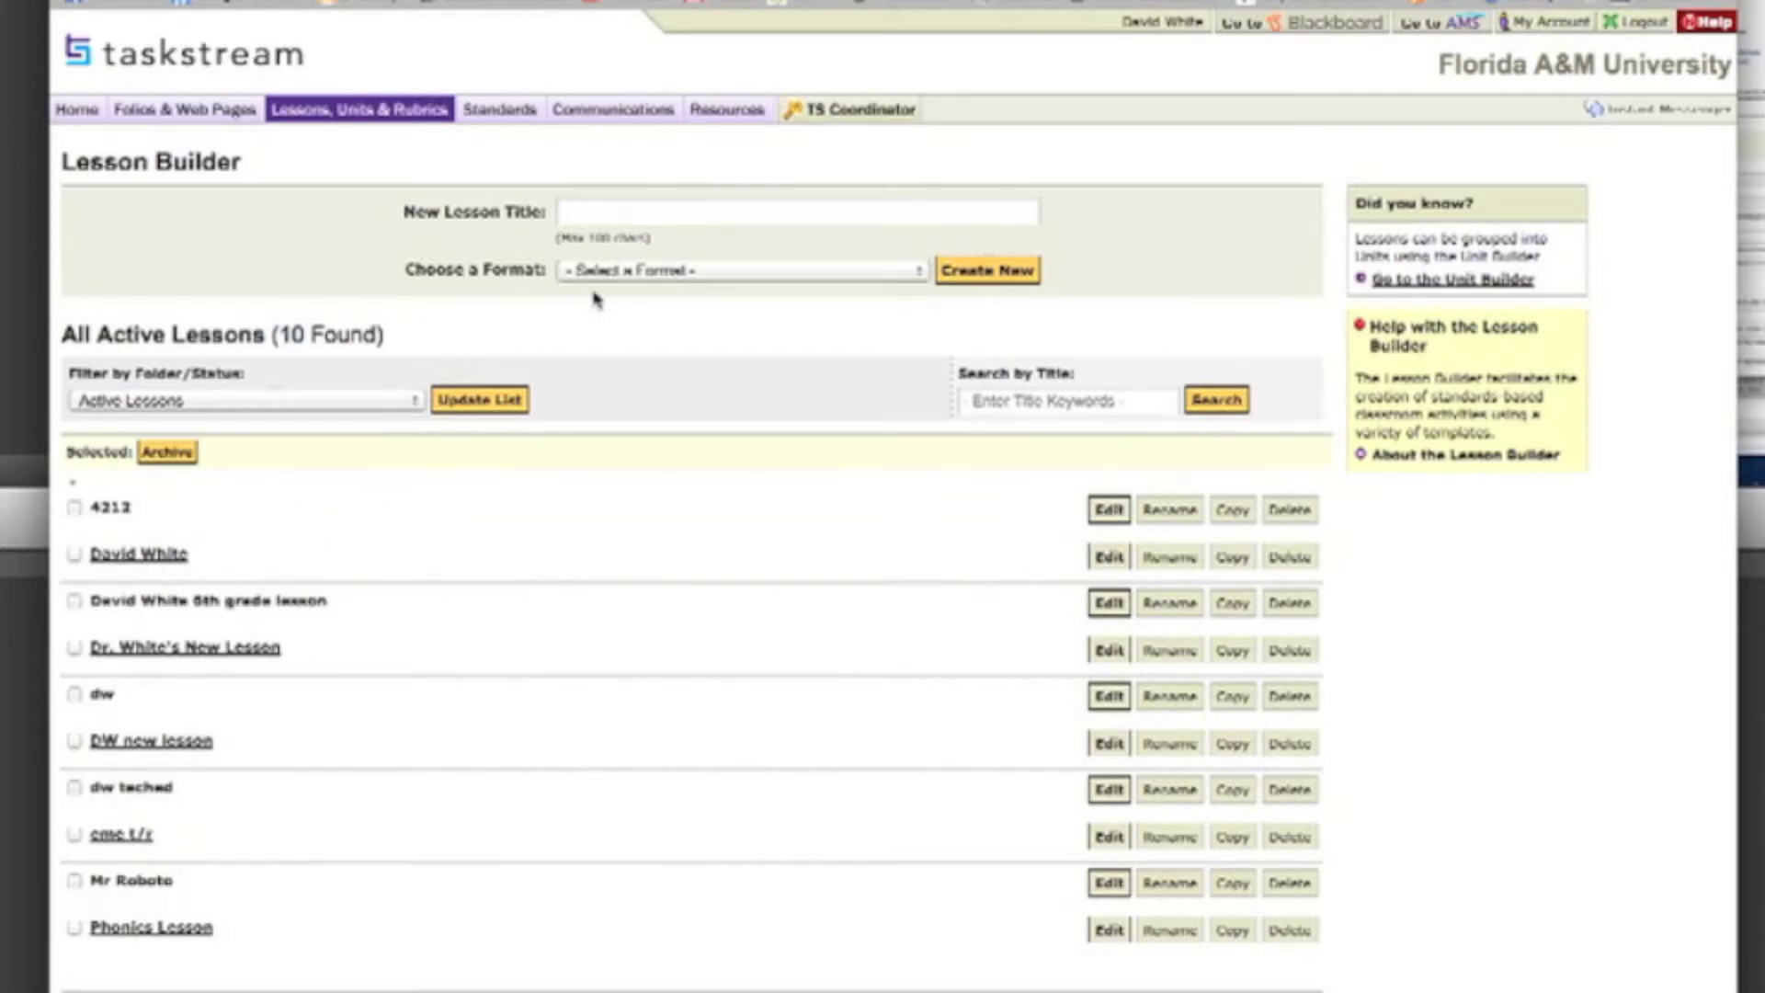
{"action": "left_click", "coordinate": [588, 215]}
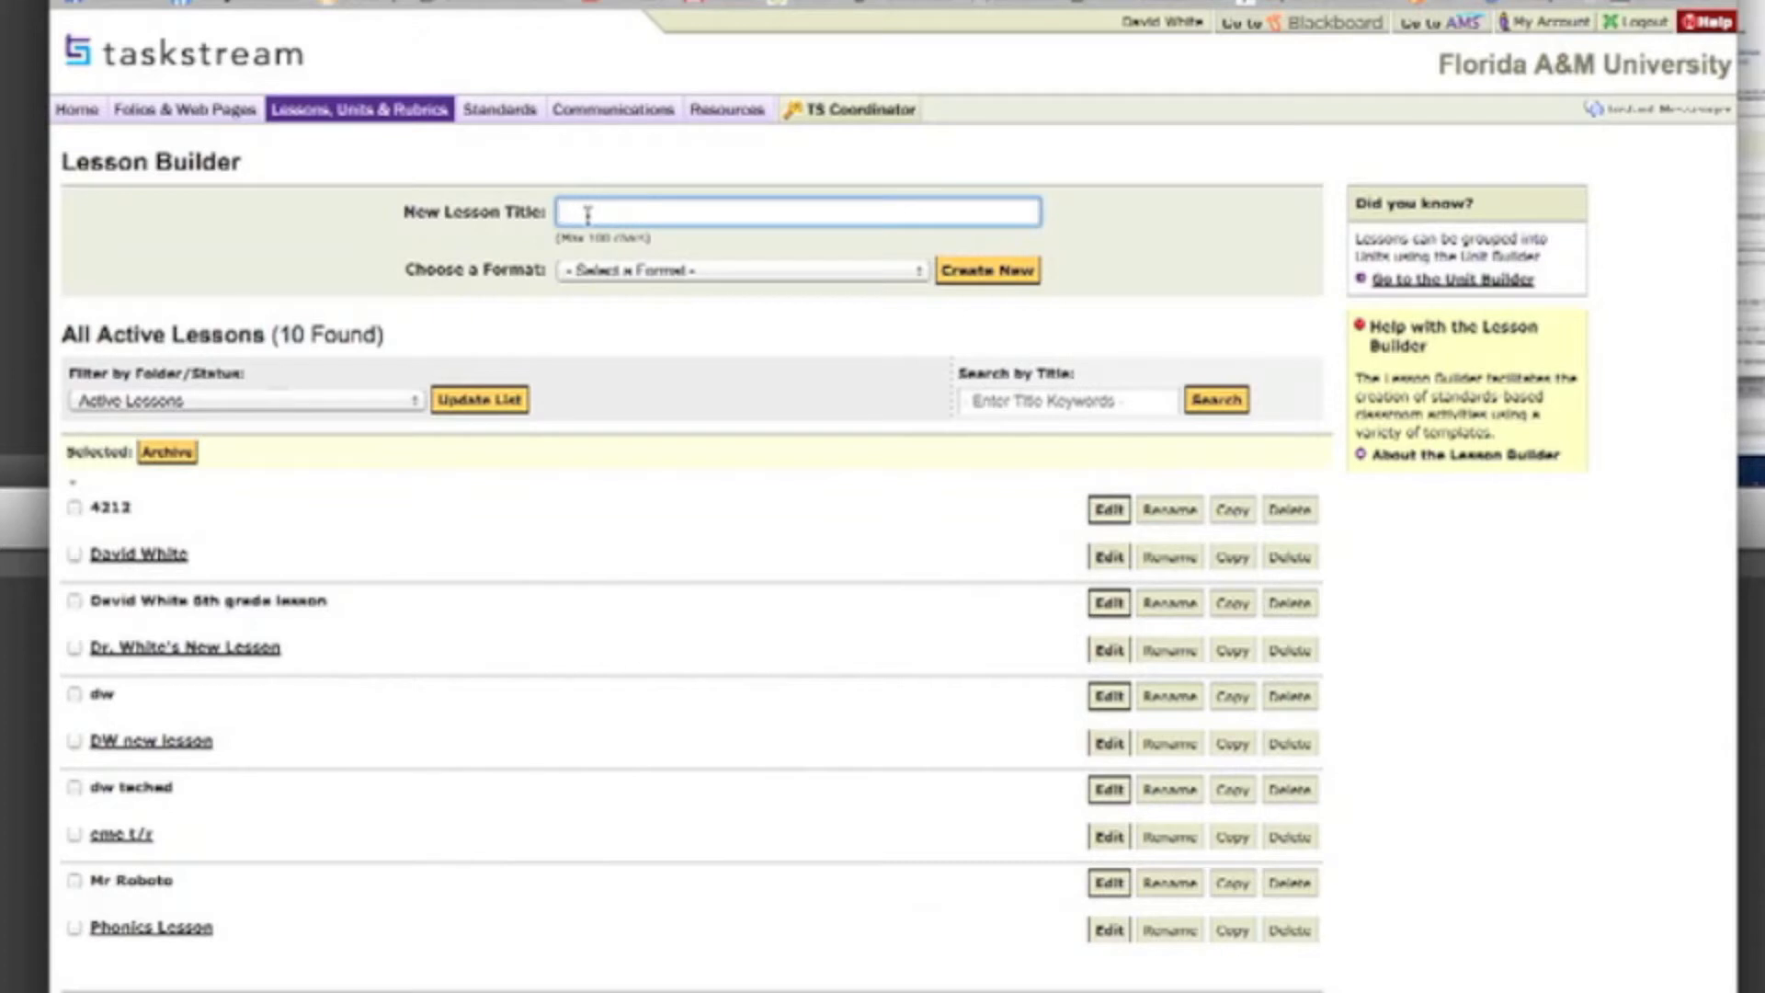
{"action": "type", "text": "Clon Lesson"}
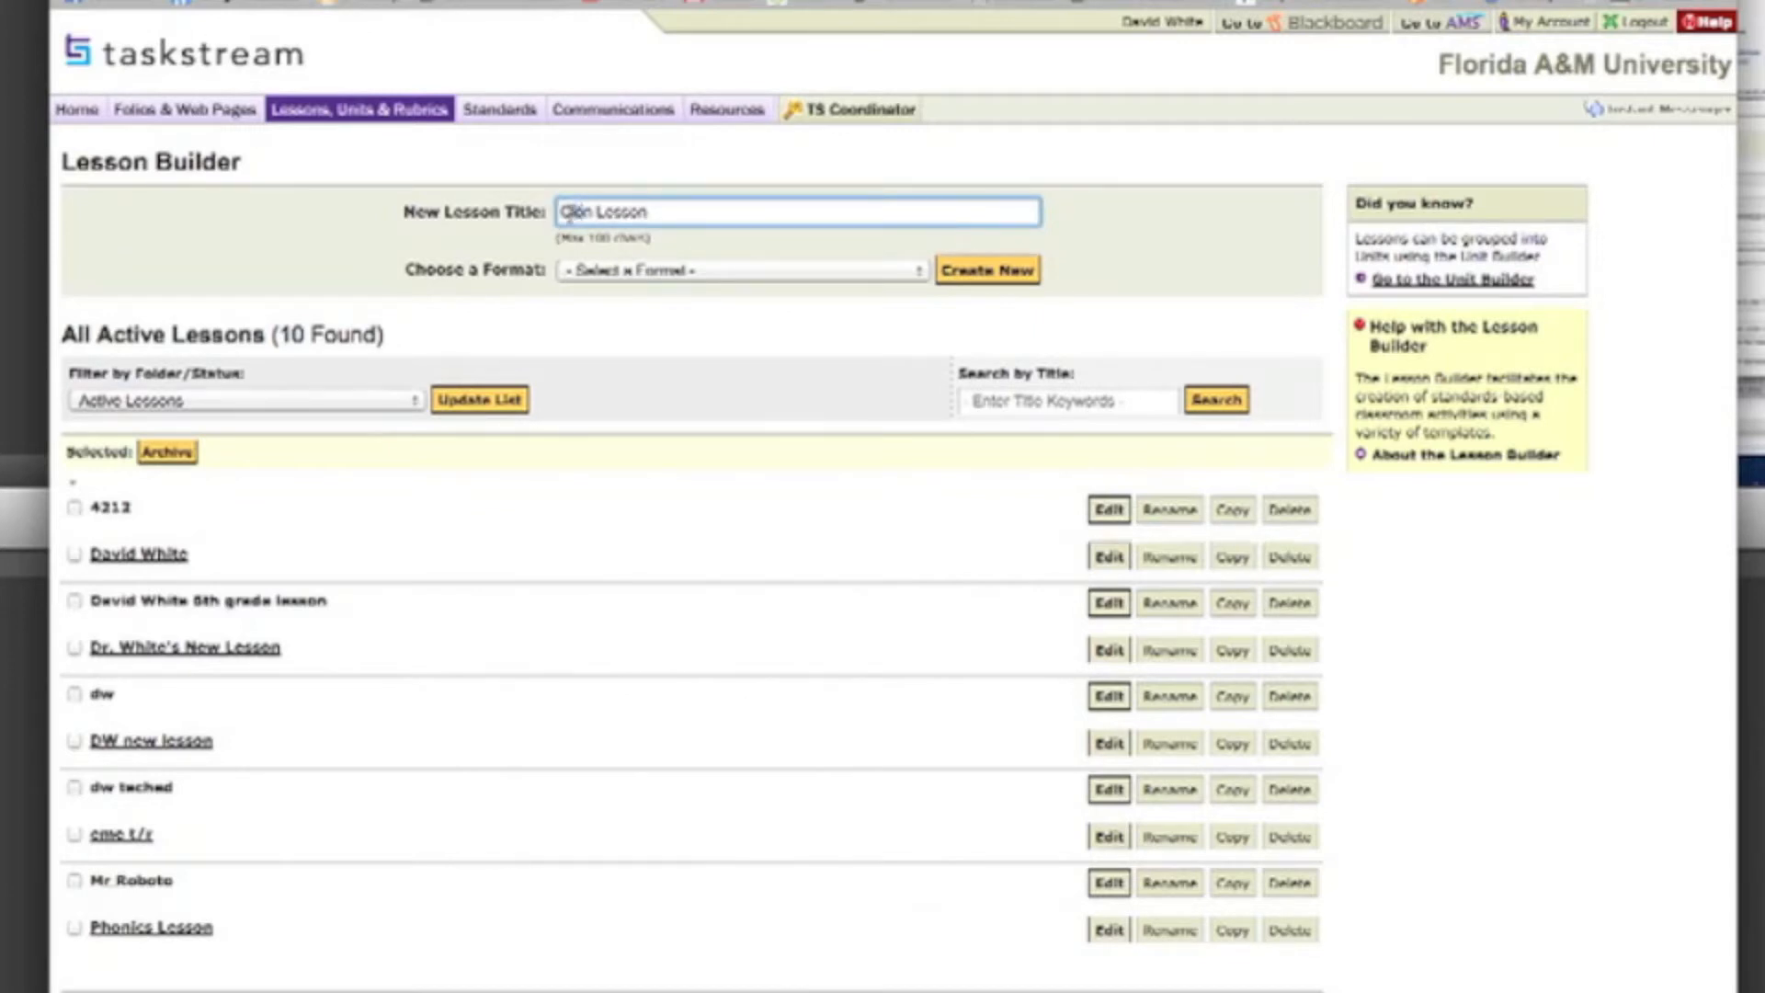
{"action": "type", "text": "oi"}
Step: Create the new lesson with the Florida A&M Lesson Plan format
{"action": "left_click", "coordinate": [645, 270]}
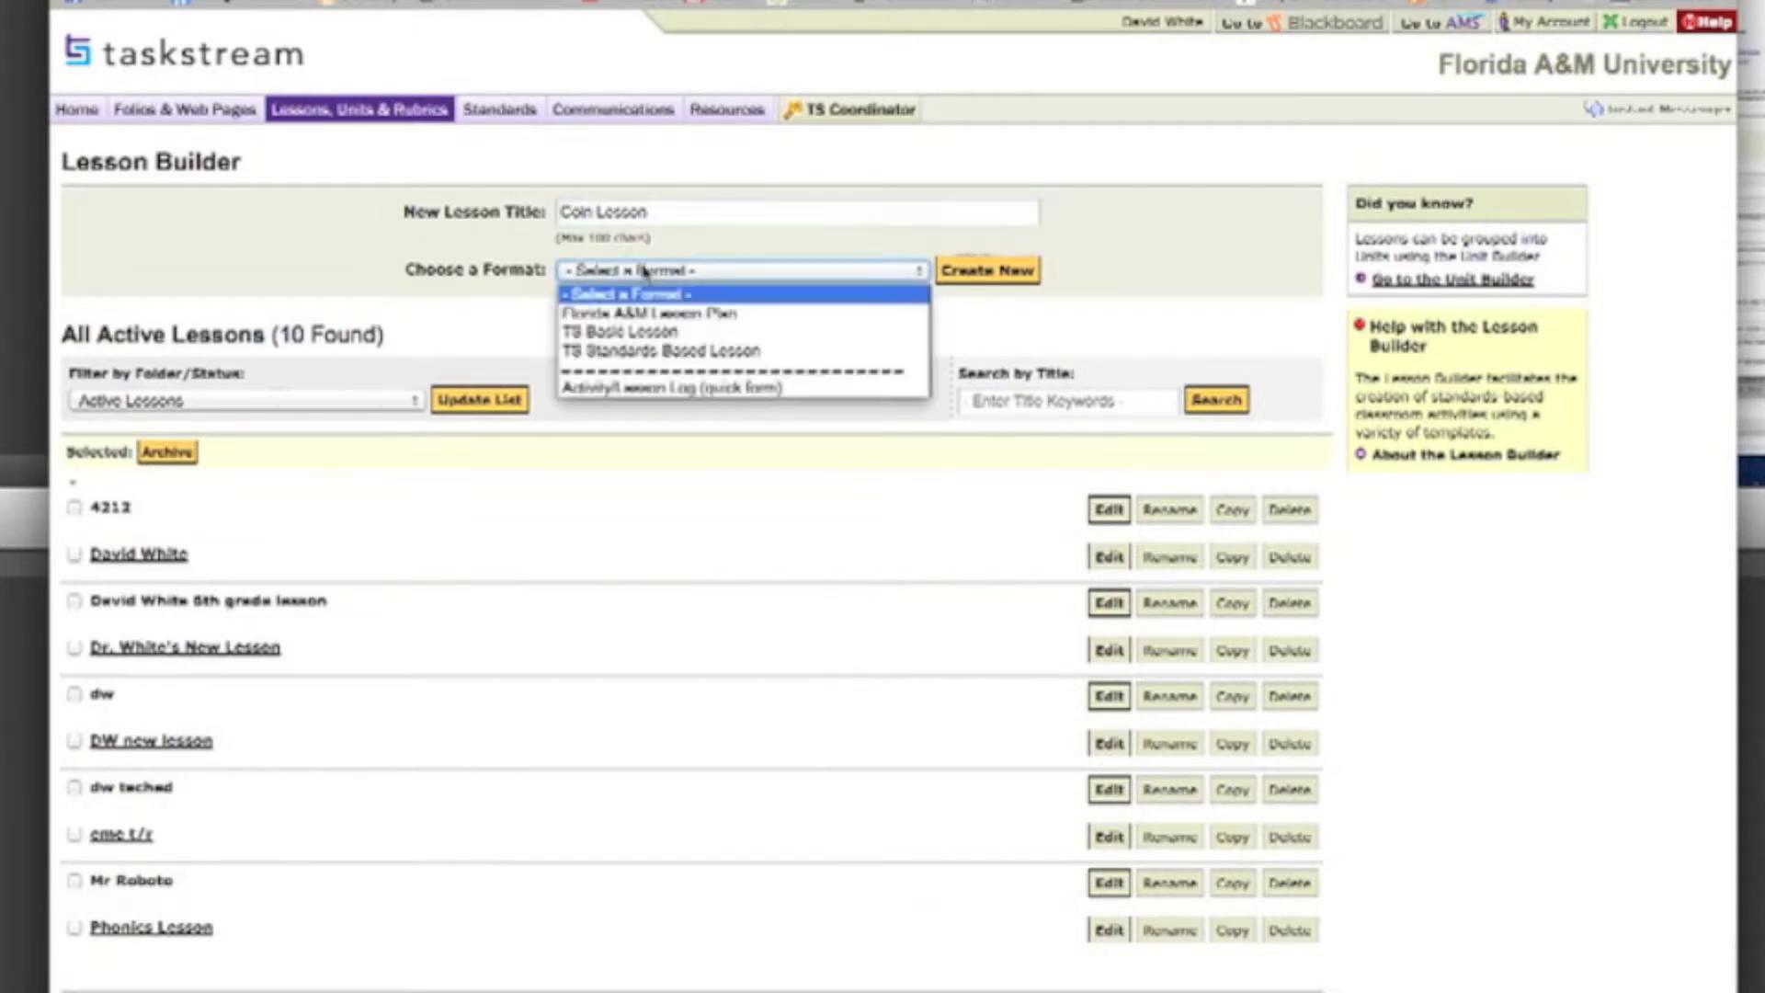
{"action": "left_click", "coordinate": [641, 314]}
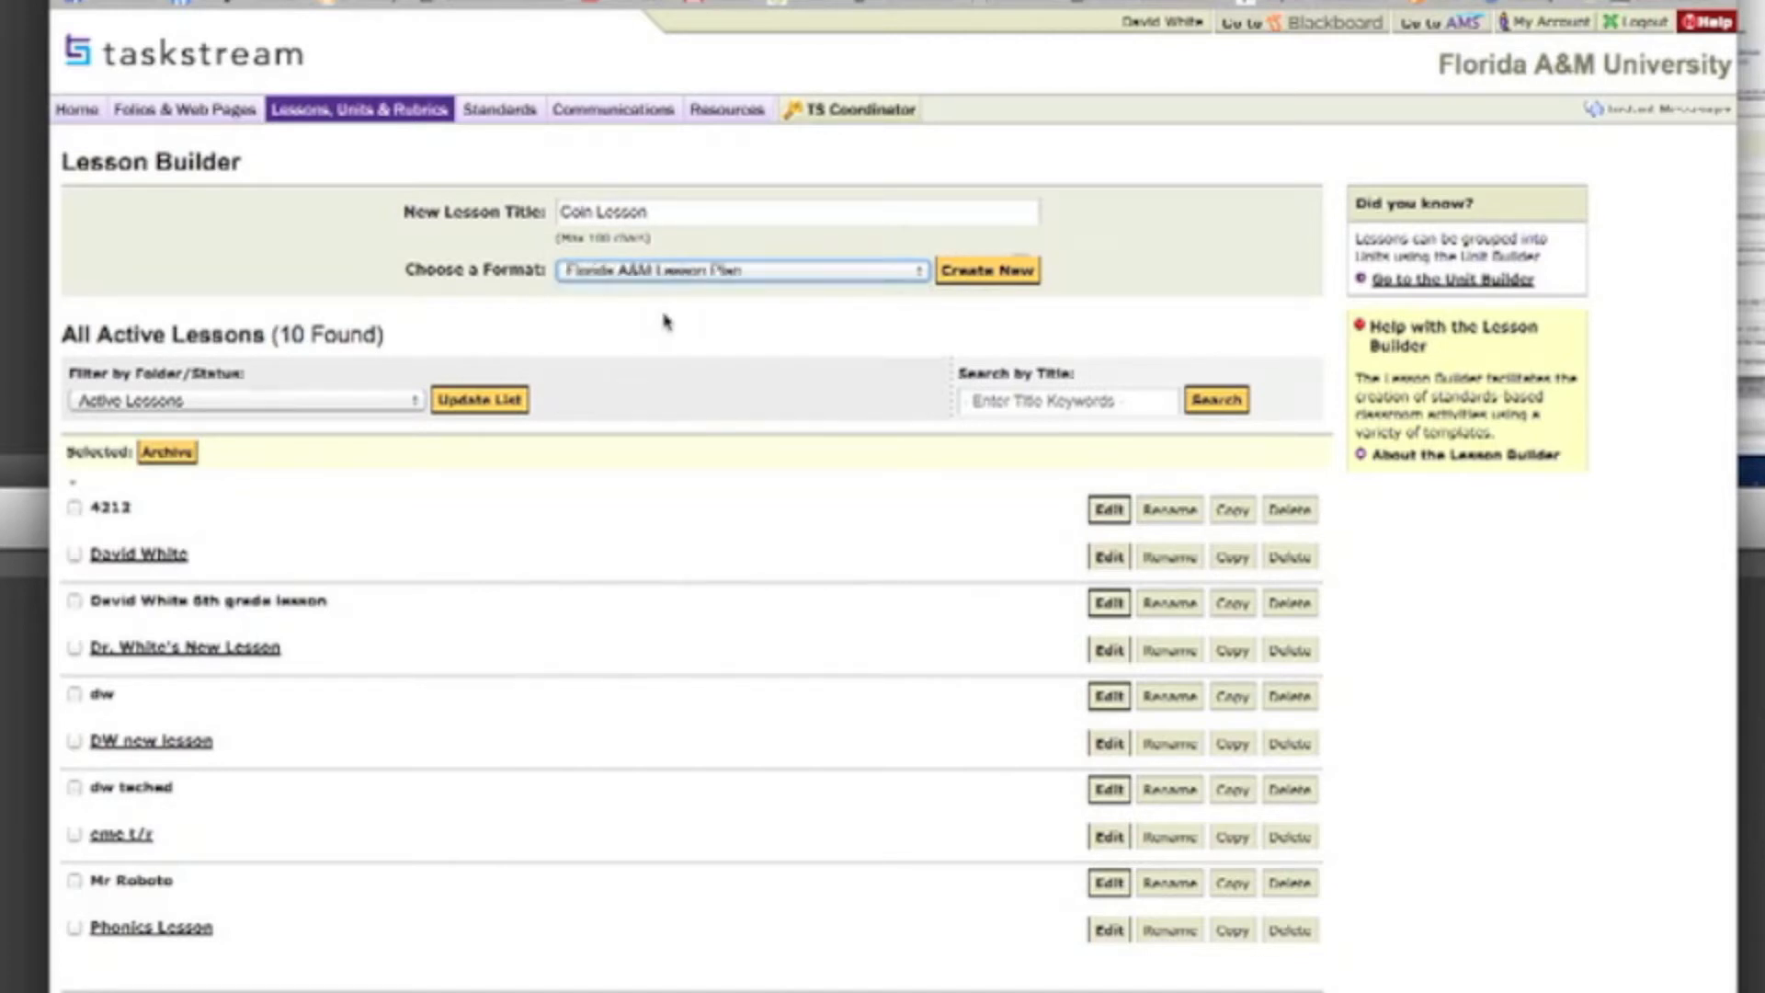
{"action": "left_click", "coordinate": [999, 290]}
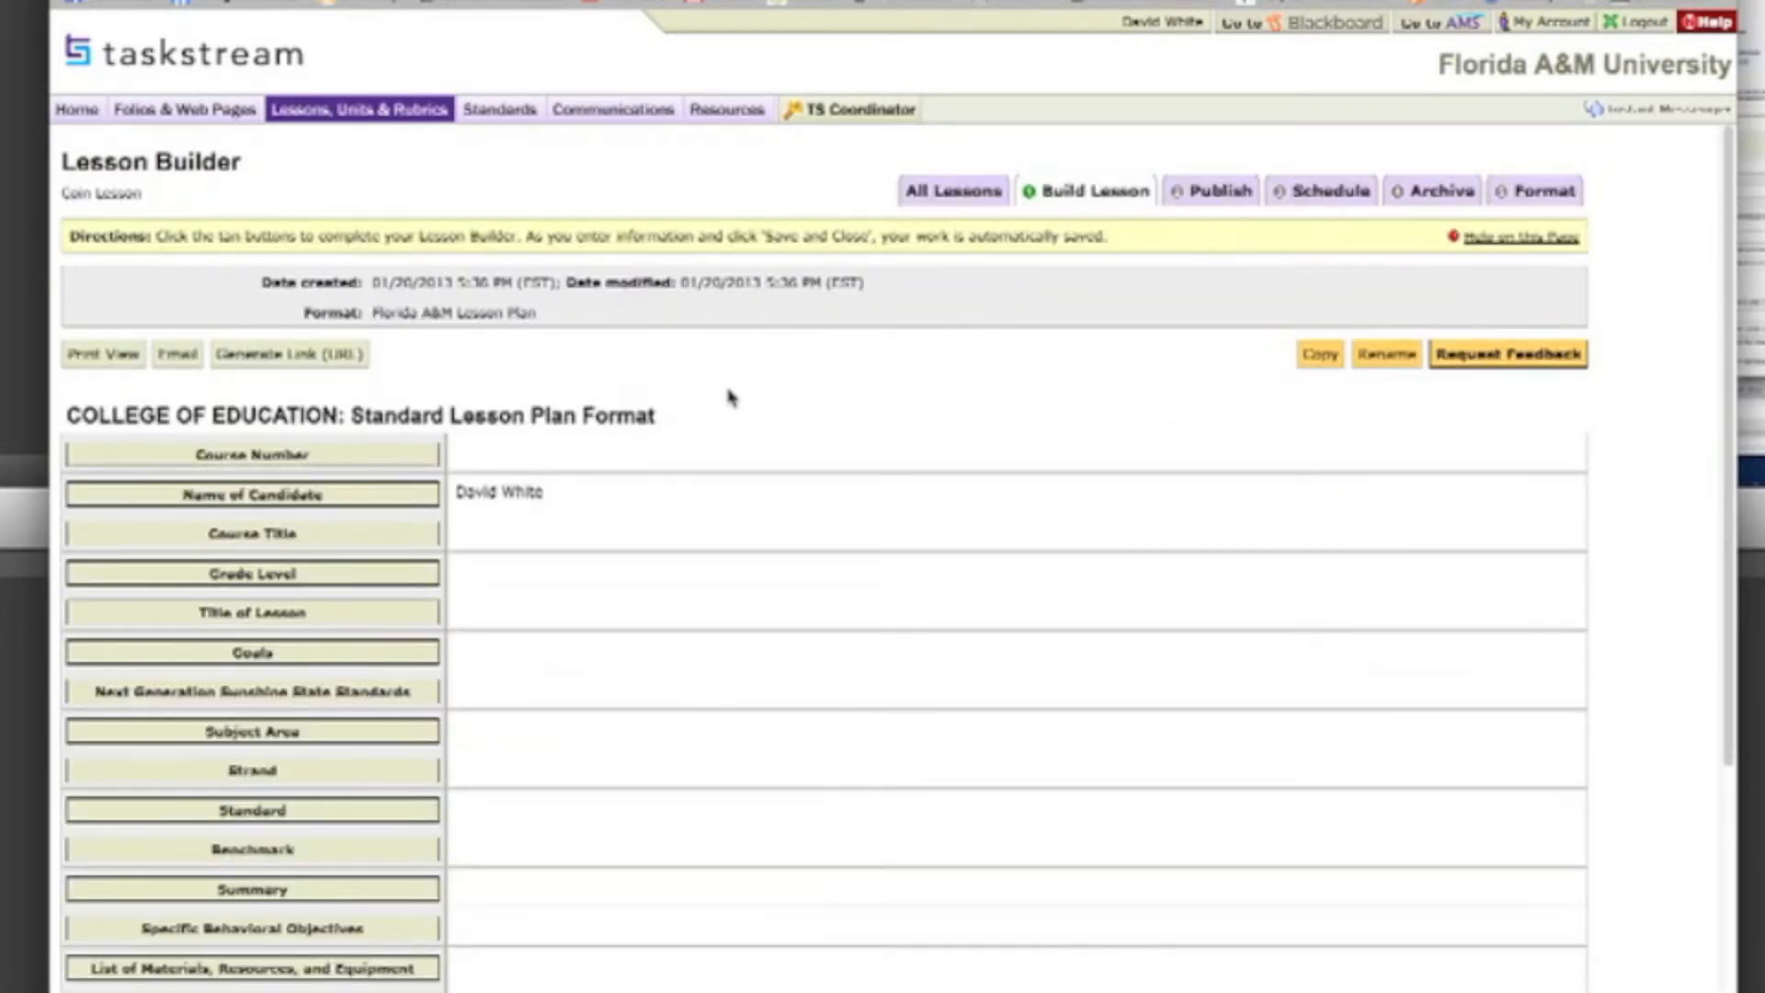
Step: Set the lesson plan's Course Number to "EME 2040" and save the entry
{"action": "scroll", "coordinate": [729, 397], "scroll_direction": "down", "scroll_amount": 1}
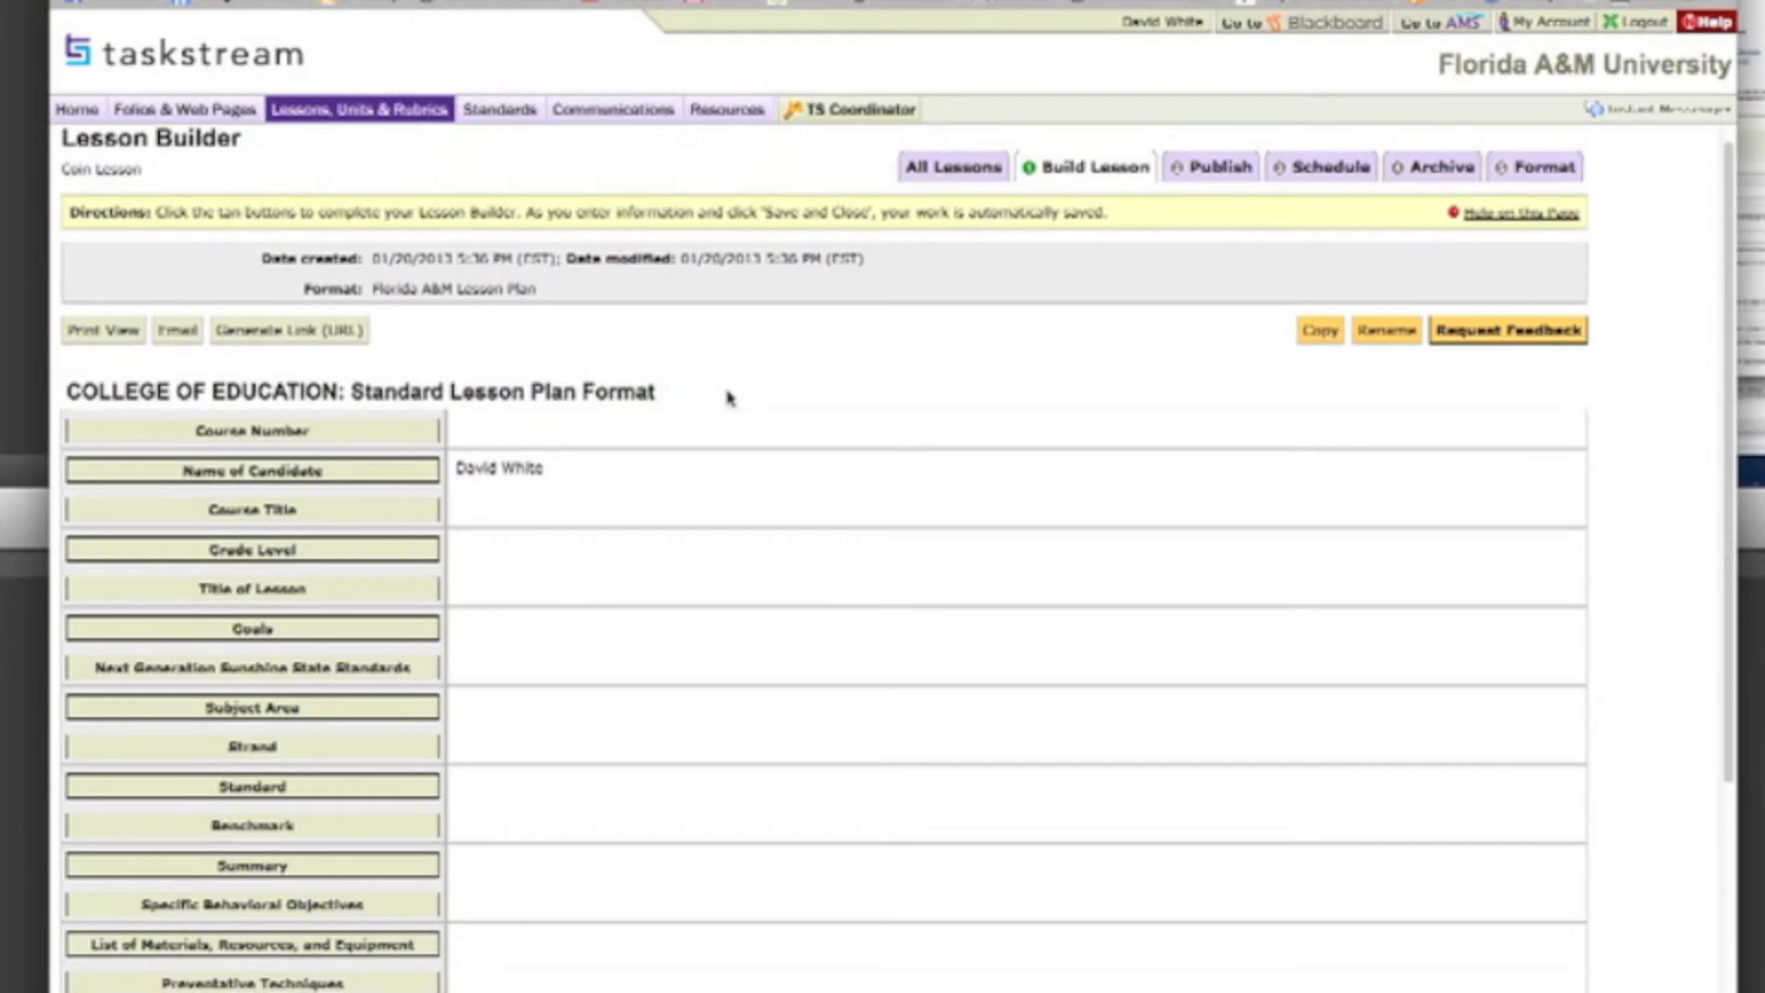
{"action": "scroll", "coordinate": [729, 397], "scroll_direction": "down", "scroll_amount": 3}
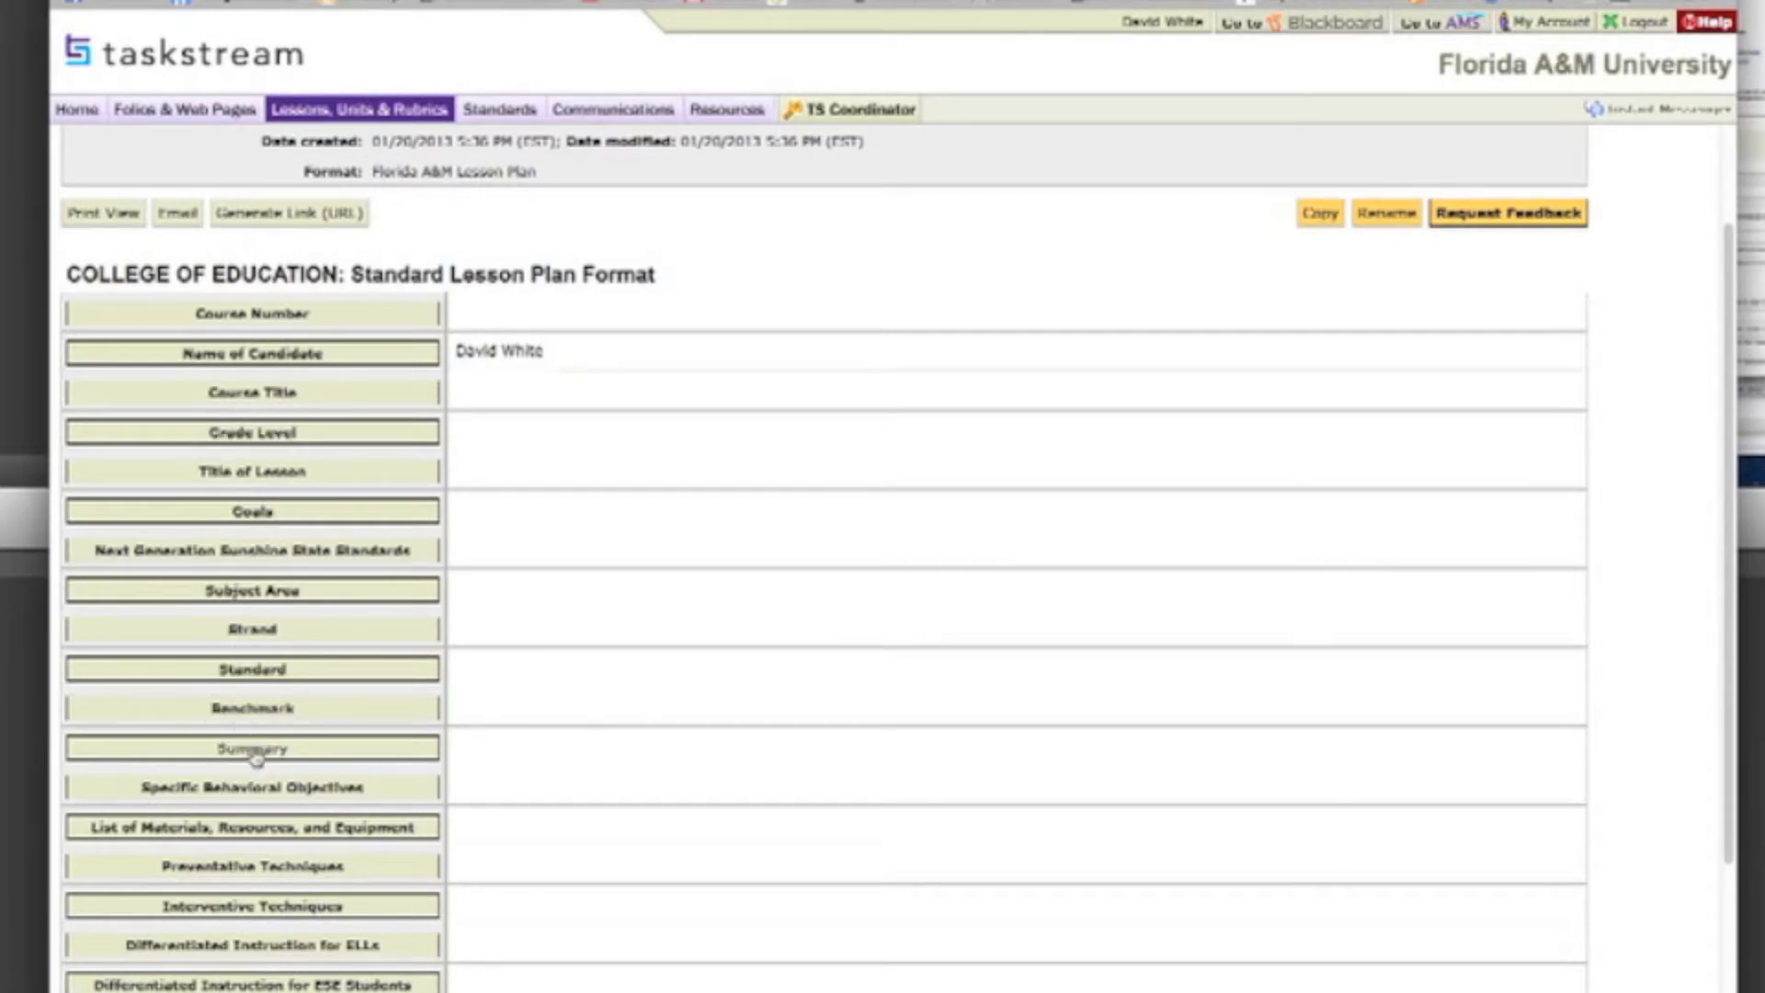
{"action": "scroll", "coordinate": [245, 906], "scroll_direction": "down", "scroll_amount": 2}
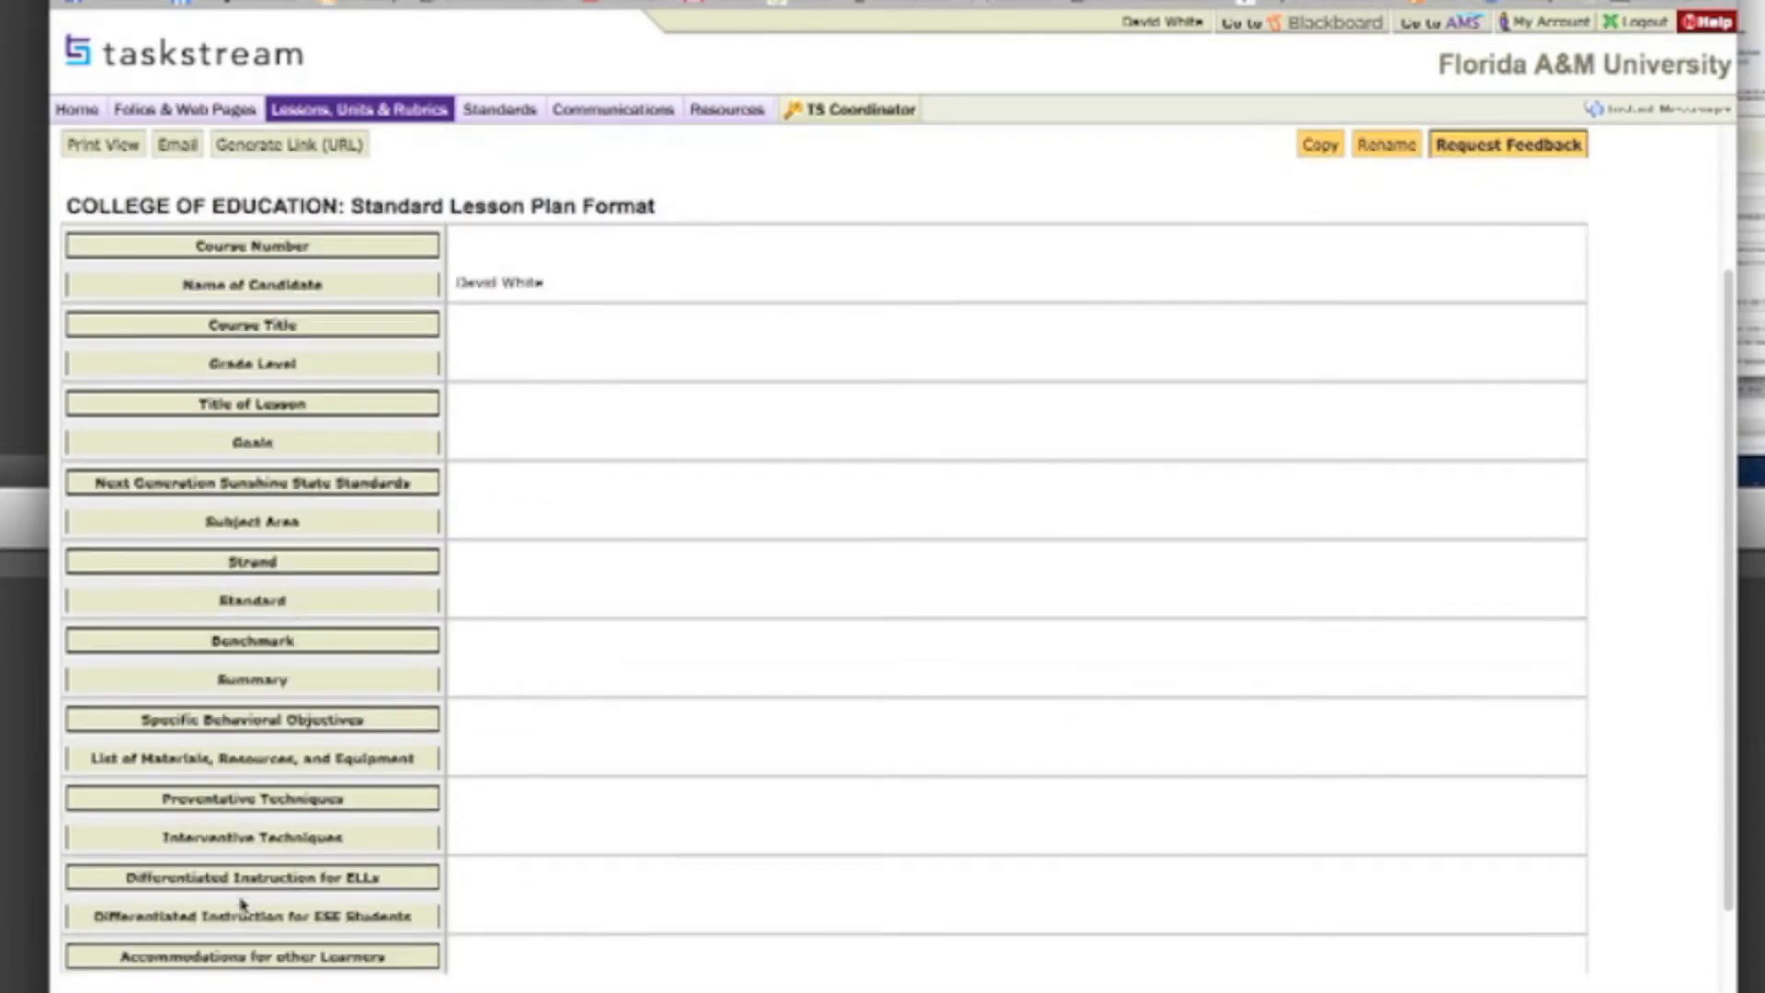
{"action": "scroll", "coordinate": [245, 906], "scroll_direction": "down", "scroll_amount": 8}
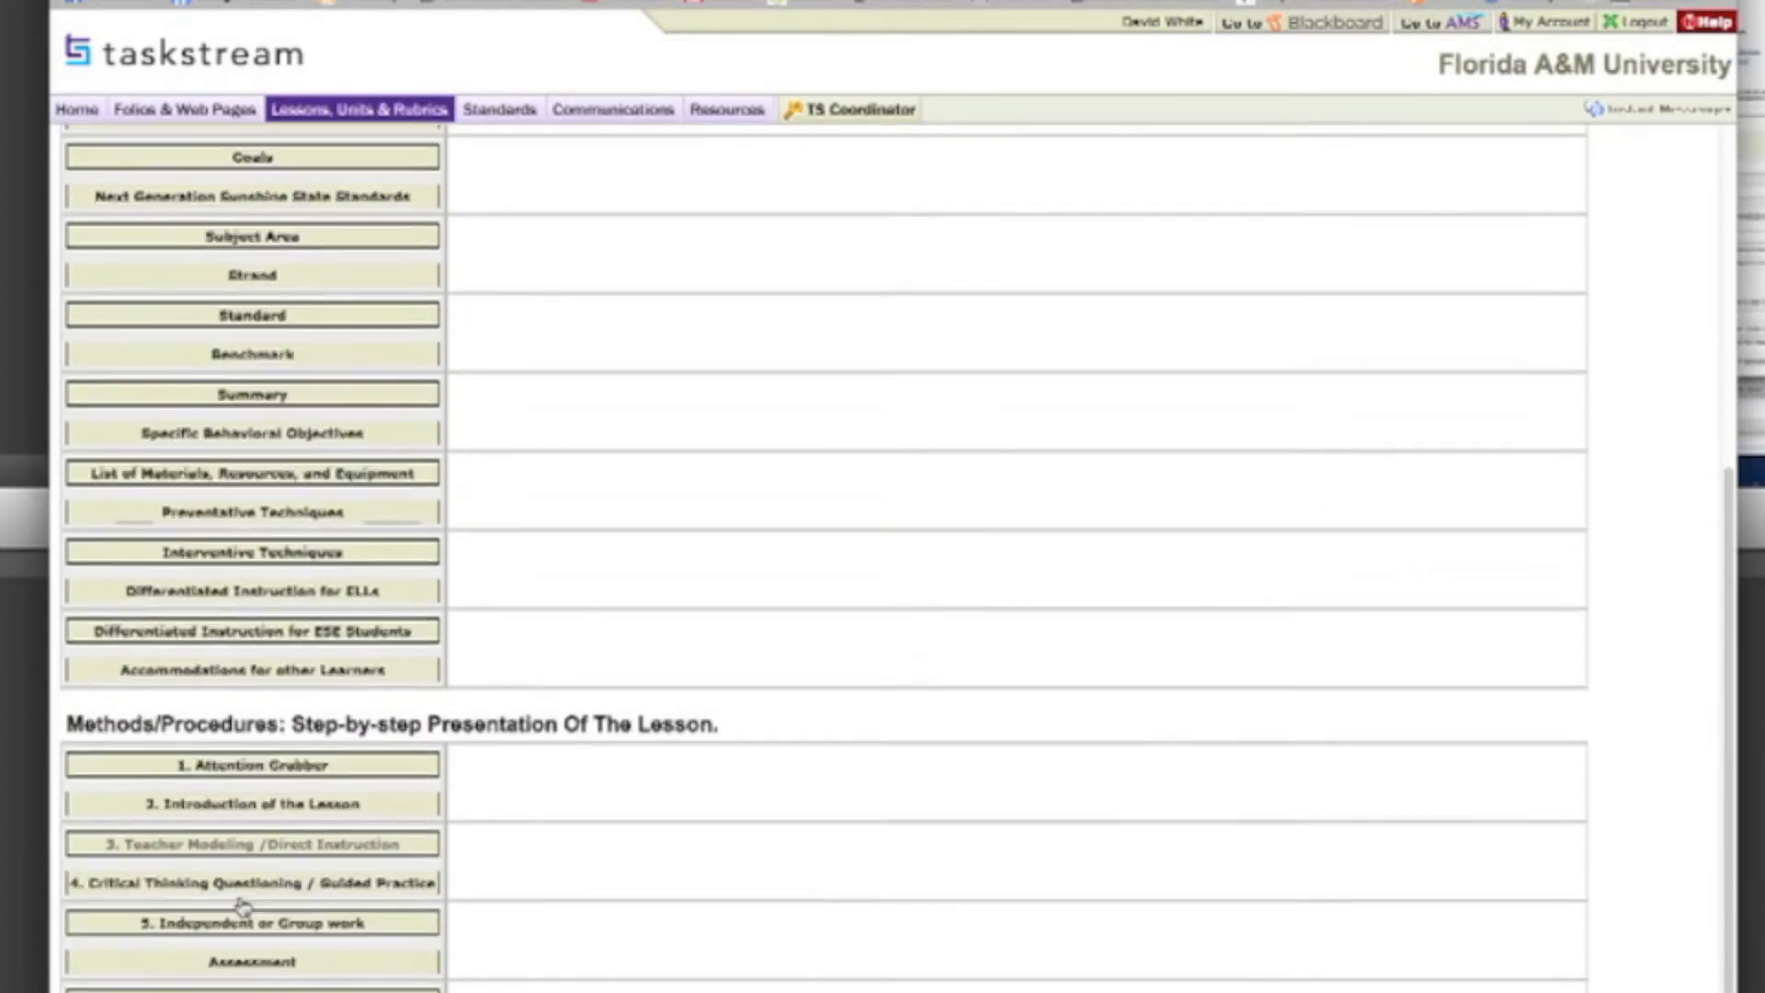
{"action": "scroll", "coordinate": [244, 907], "scroll_direction": "up", "scroll_amount": 13}
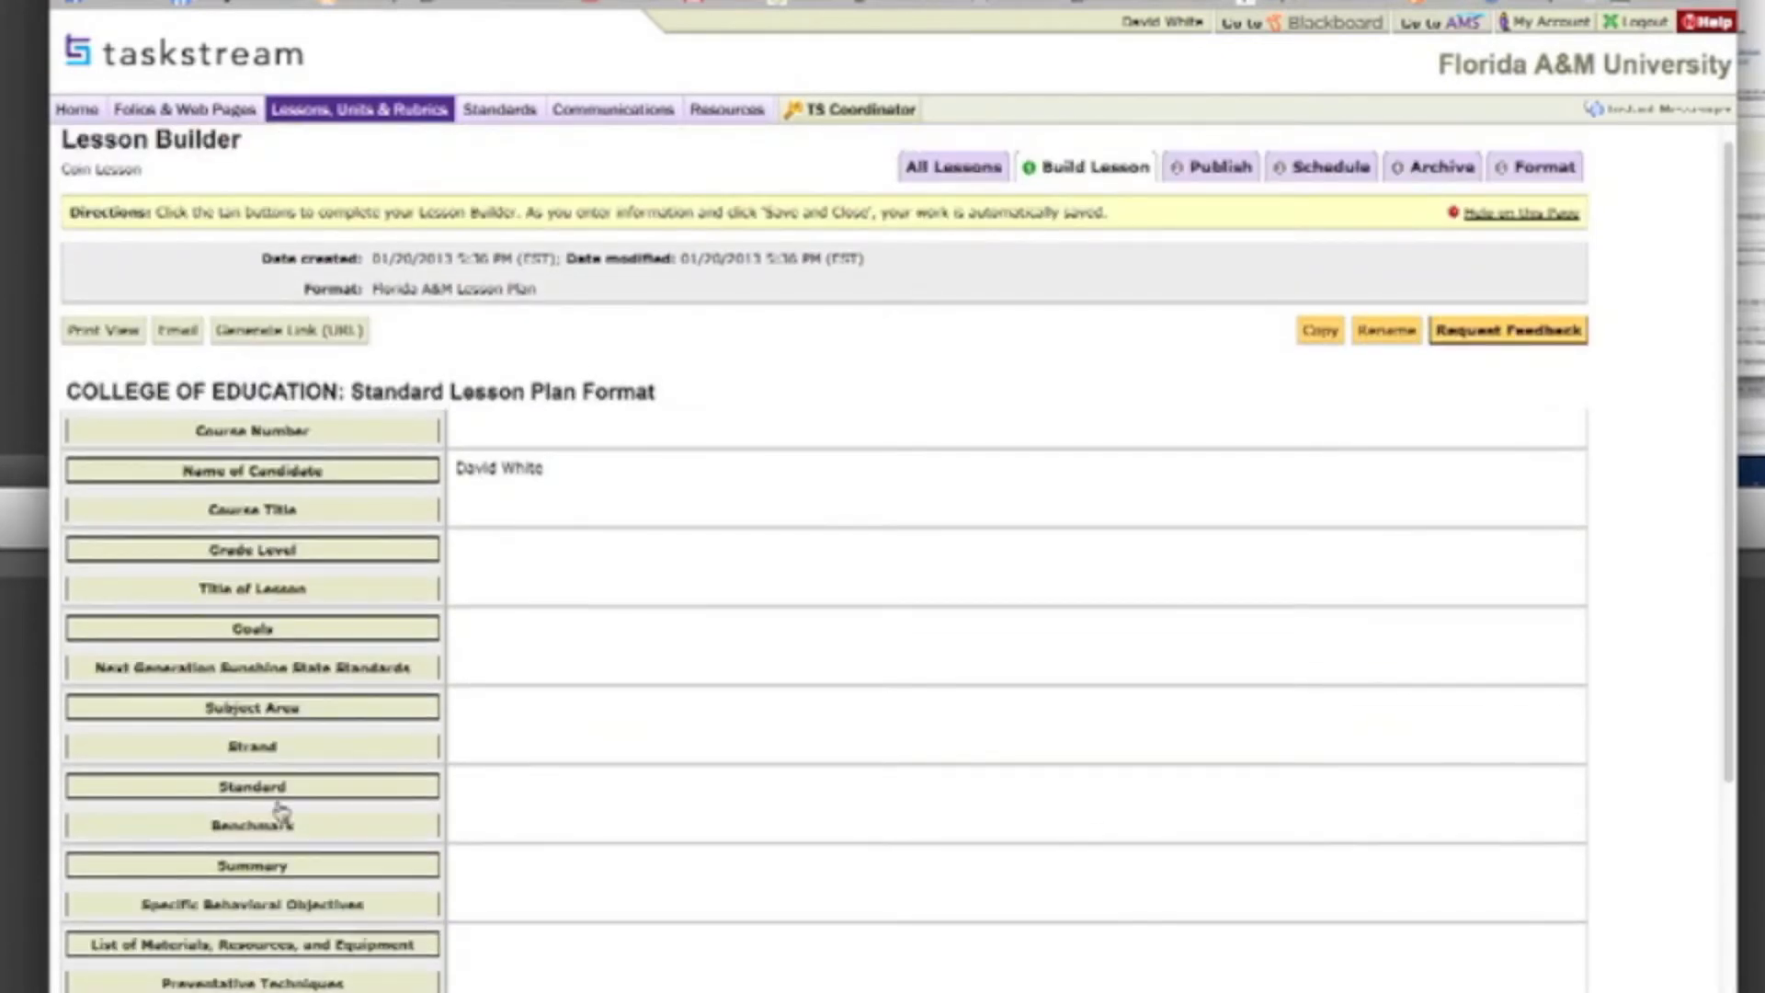
{"action": "left_click", "coordinate": [247, 431]}
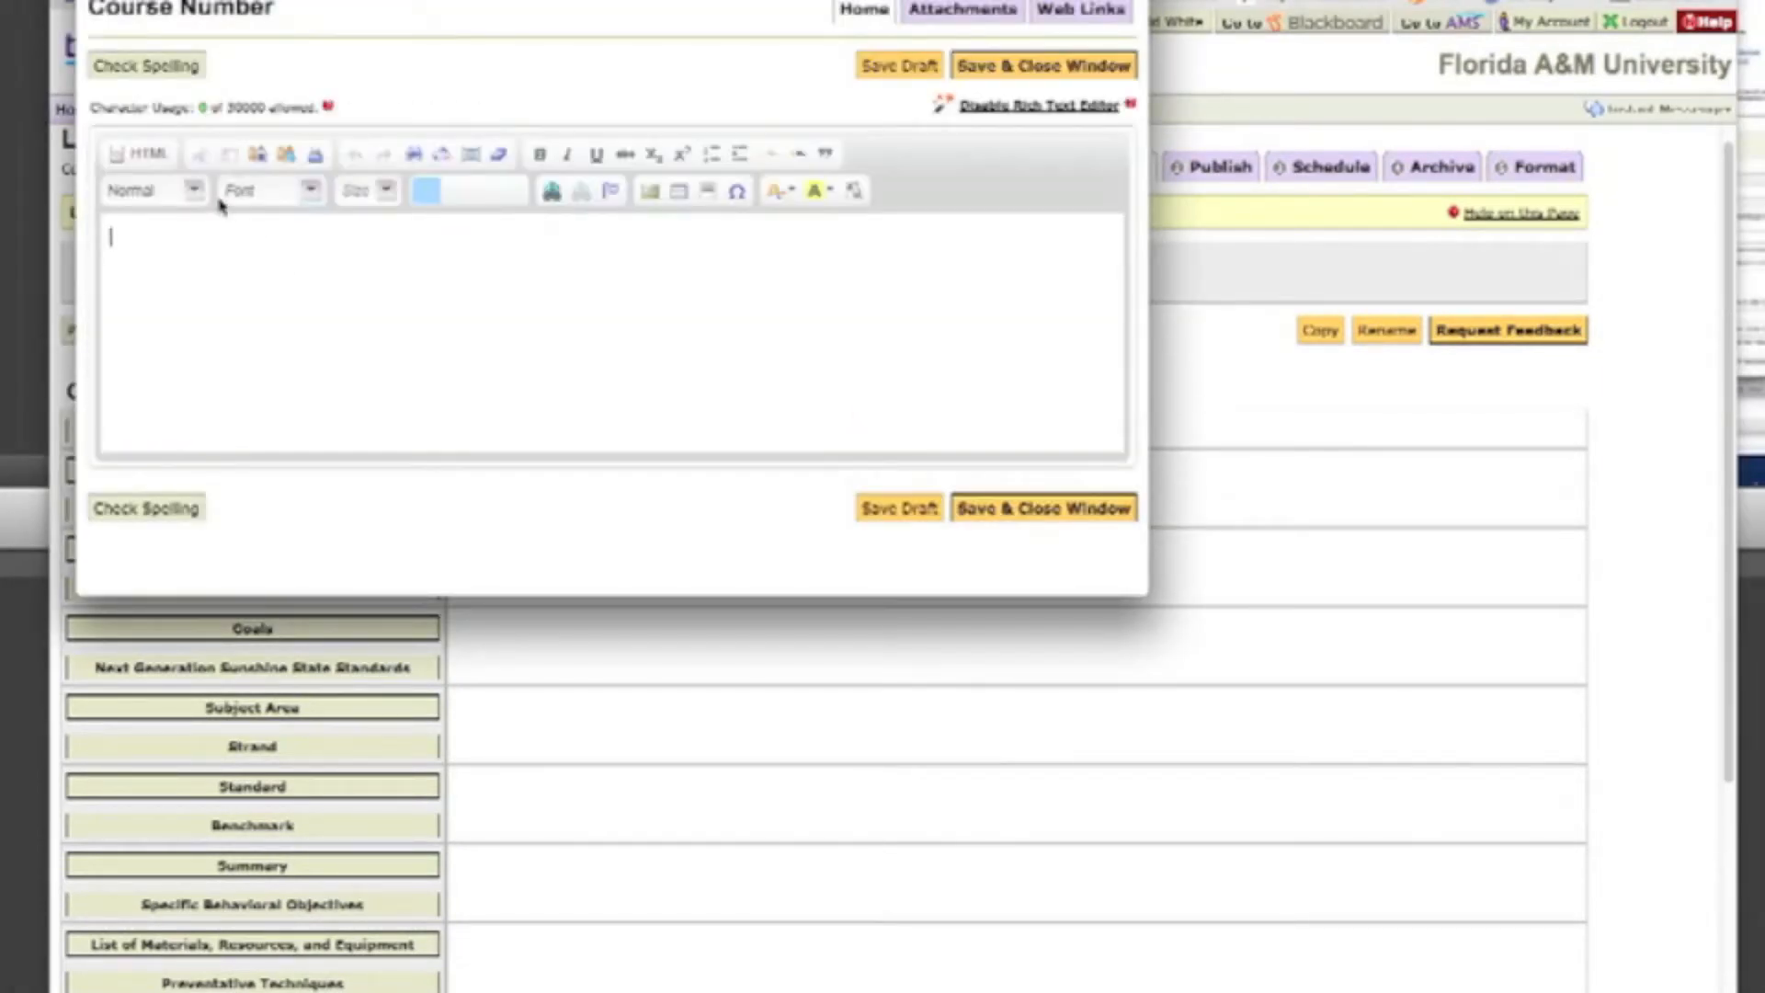
{"action": "type", "text": "EME2040"}
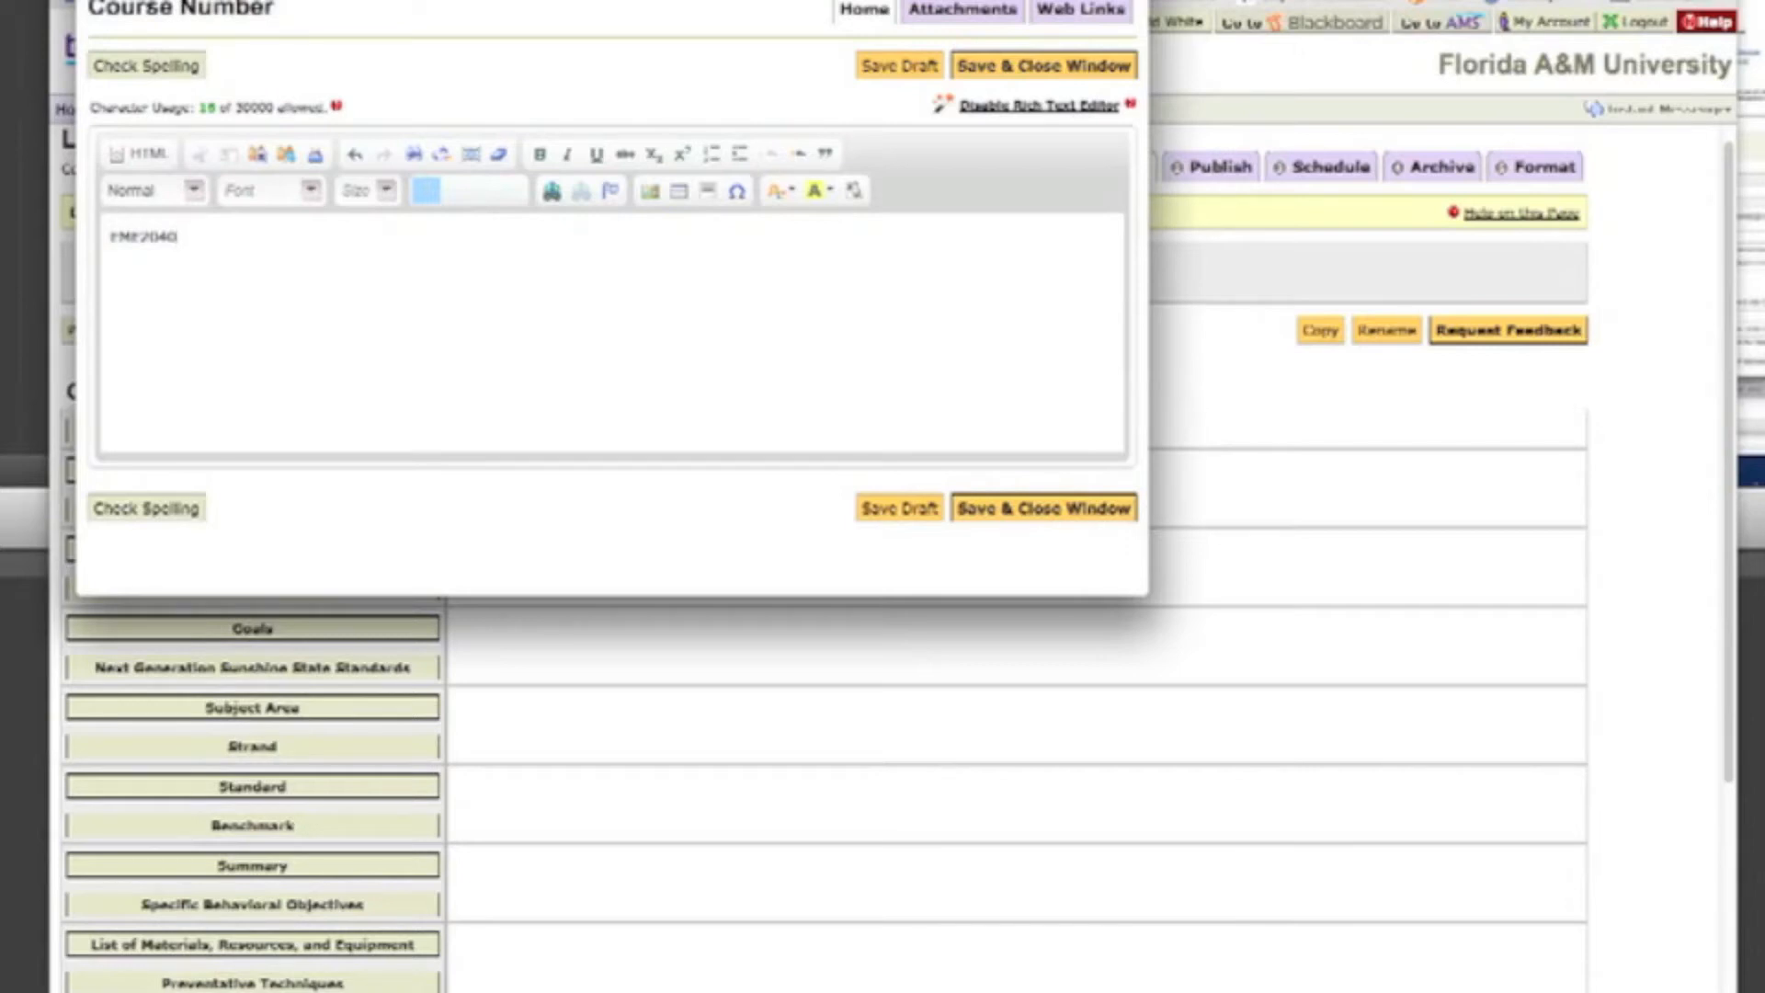
{"action": "left_click", "coordinate": [140, 236]}
{"action": "left_click", "coordinate": [922, 72]}
{"action": "left_click", "coordinate": [1001, 67]}
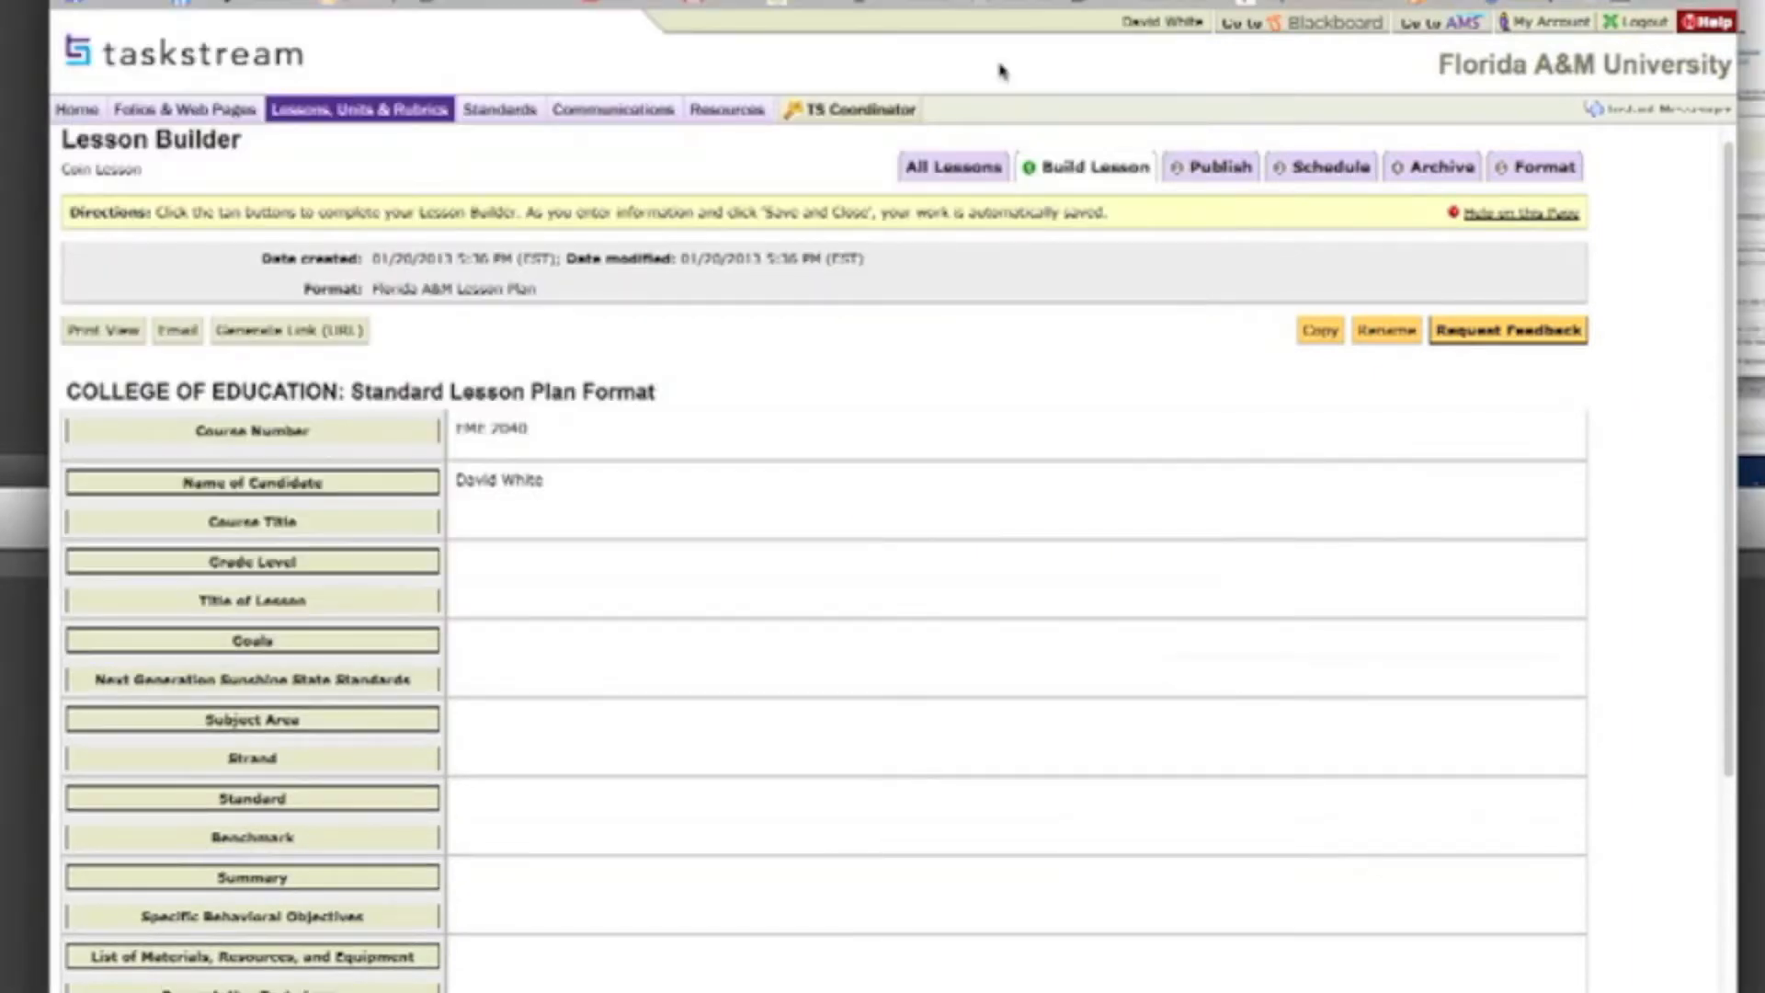
Step: Fill in the lesson plan's Course Title with "Intro to Ed Tech" and save the entry
{"action": "left_click", "coordinate": [326, 526]}
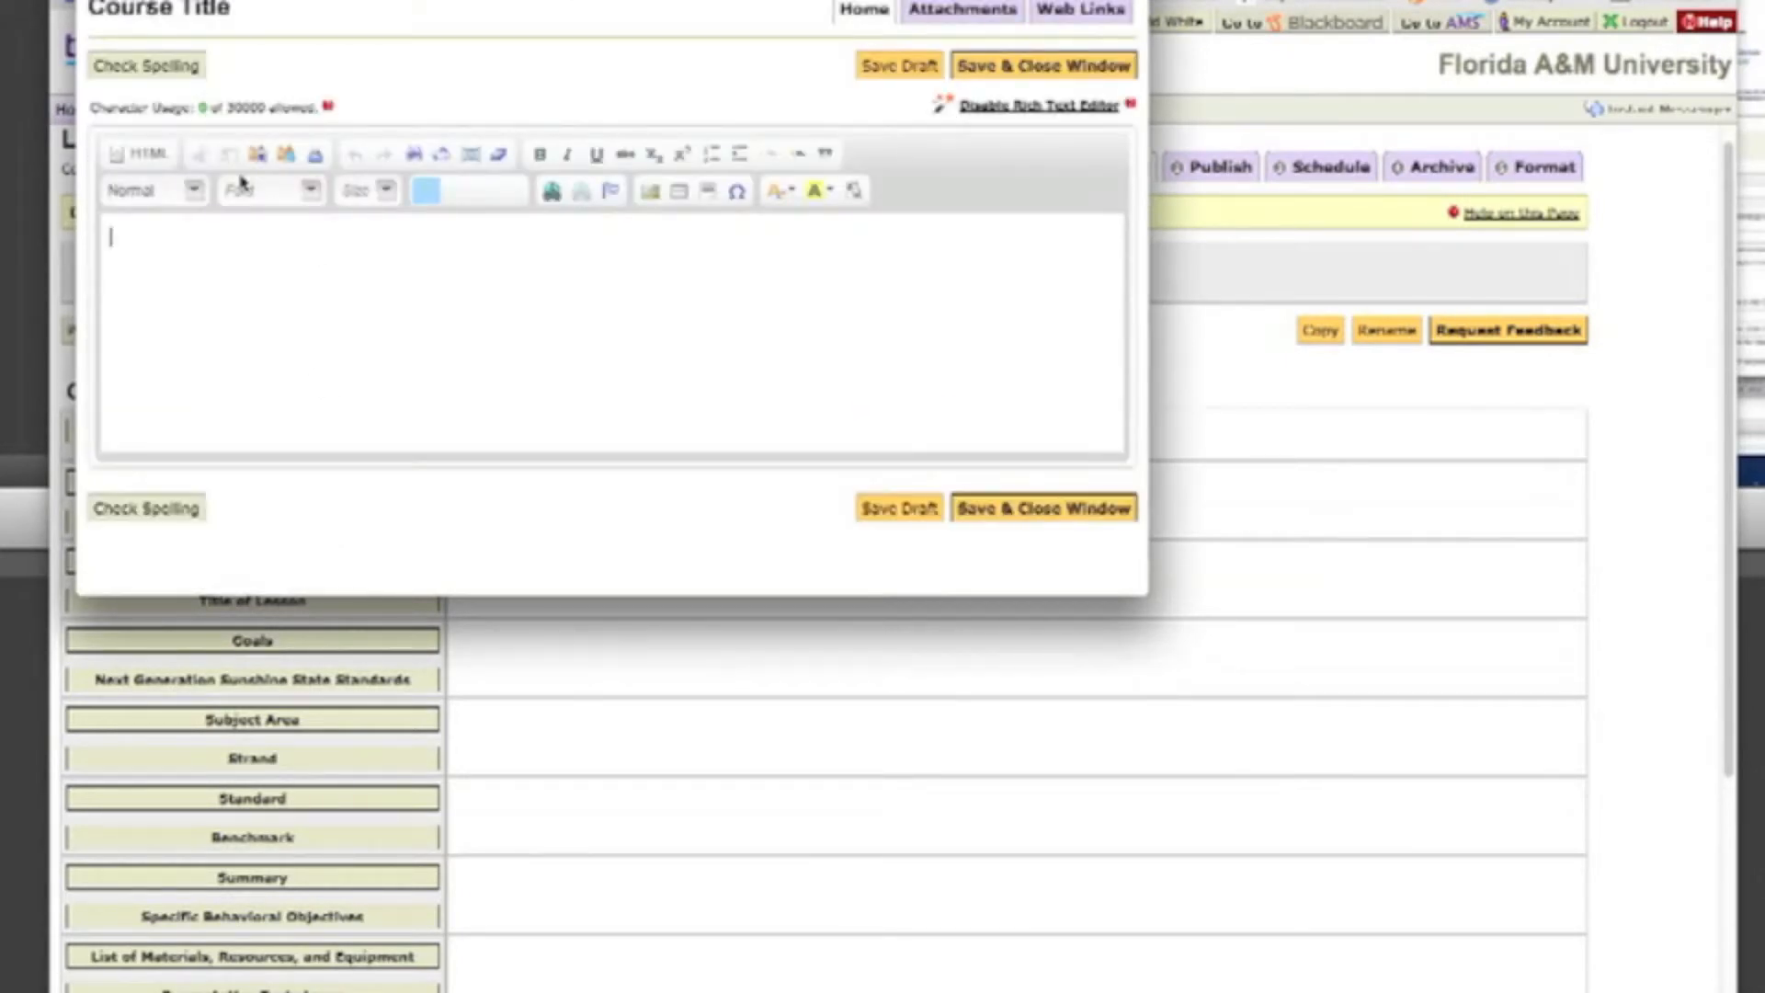
{"action": "type", "text": "In"}
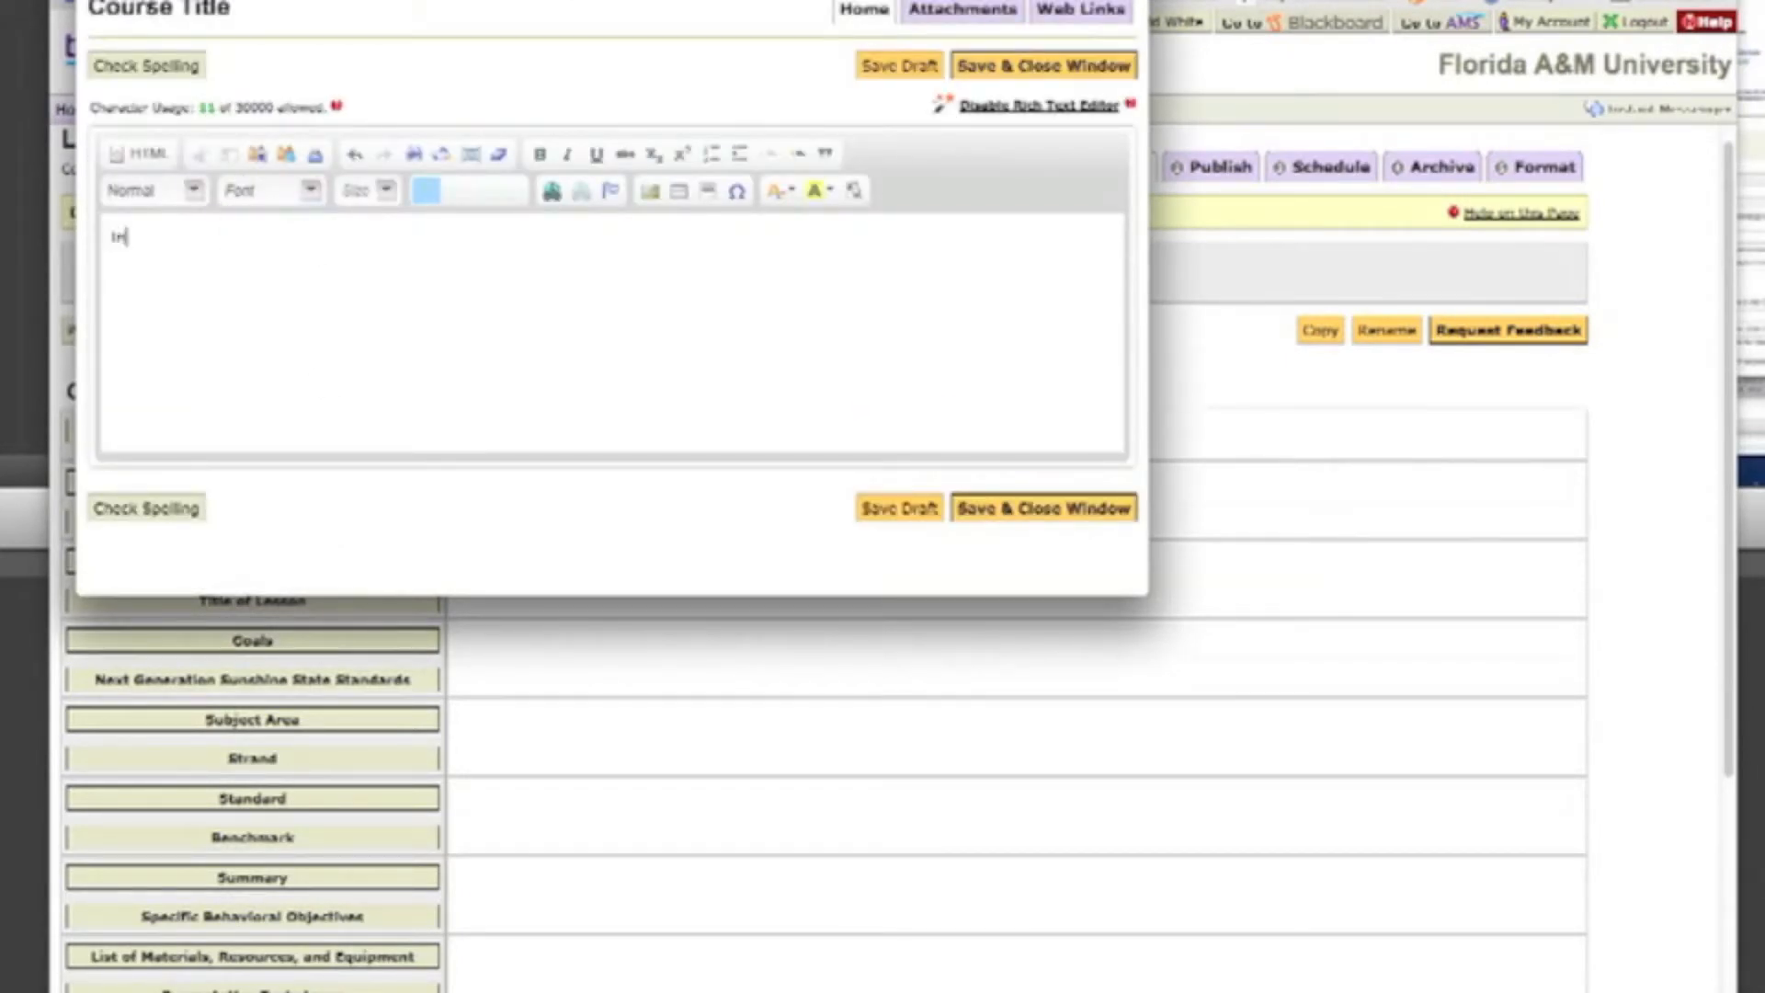
{"action": "type", "text": "tro to "}
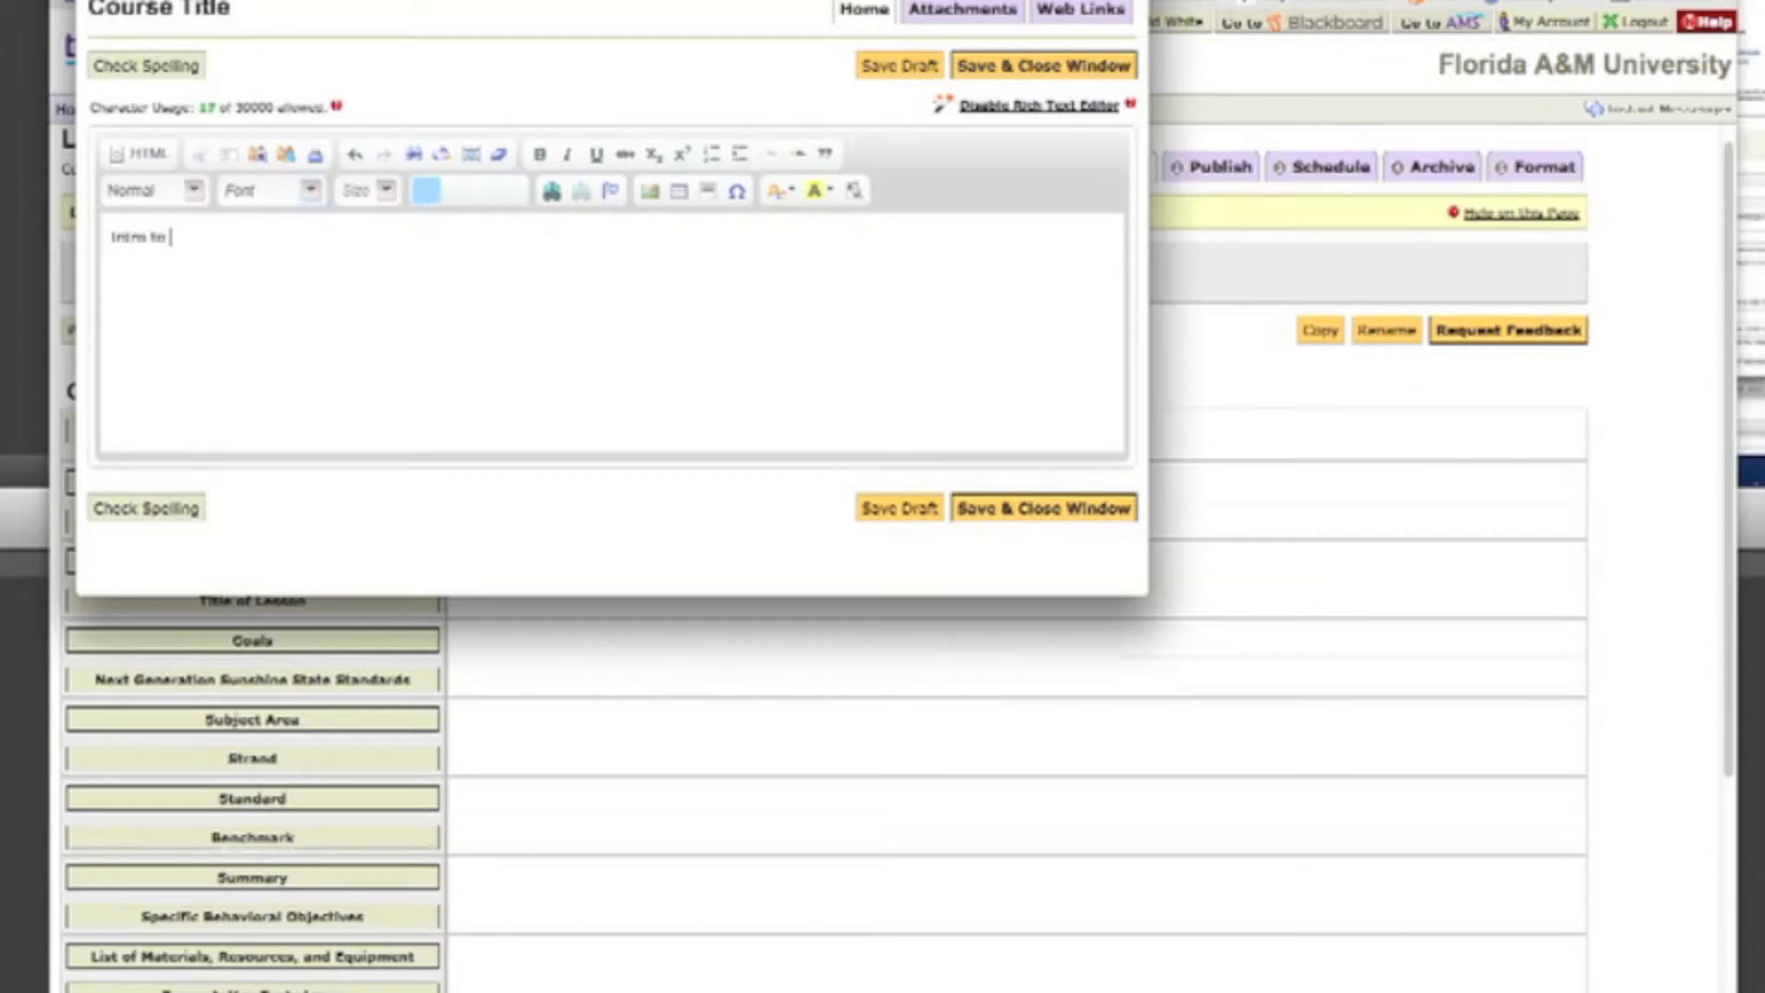
{"action": "type", "text": "Ed Tech"}
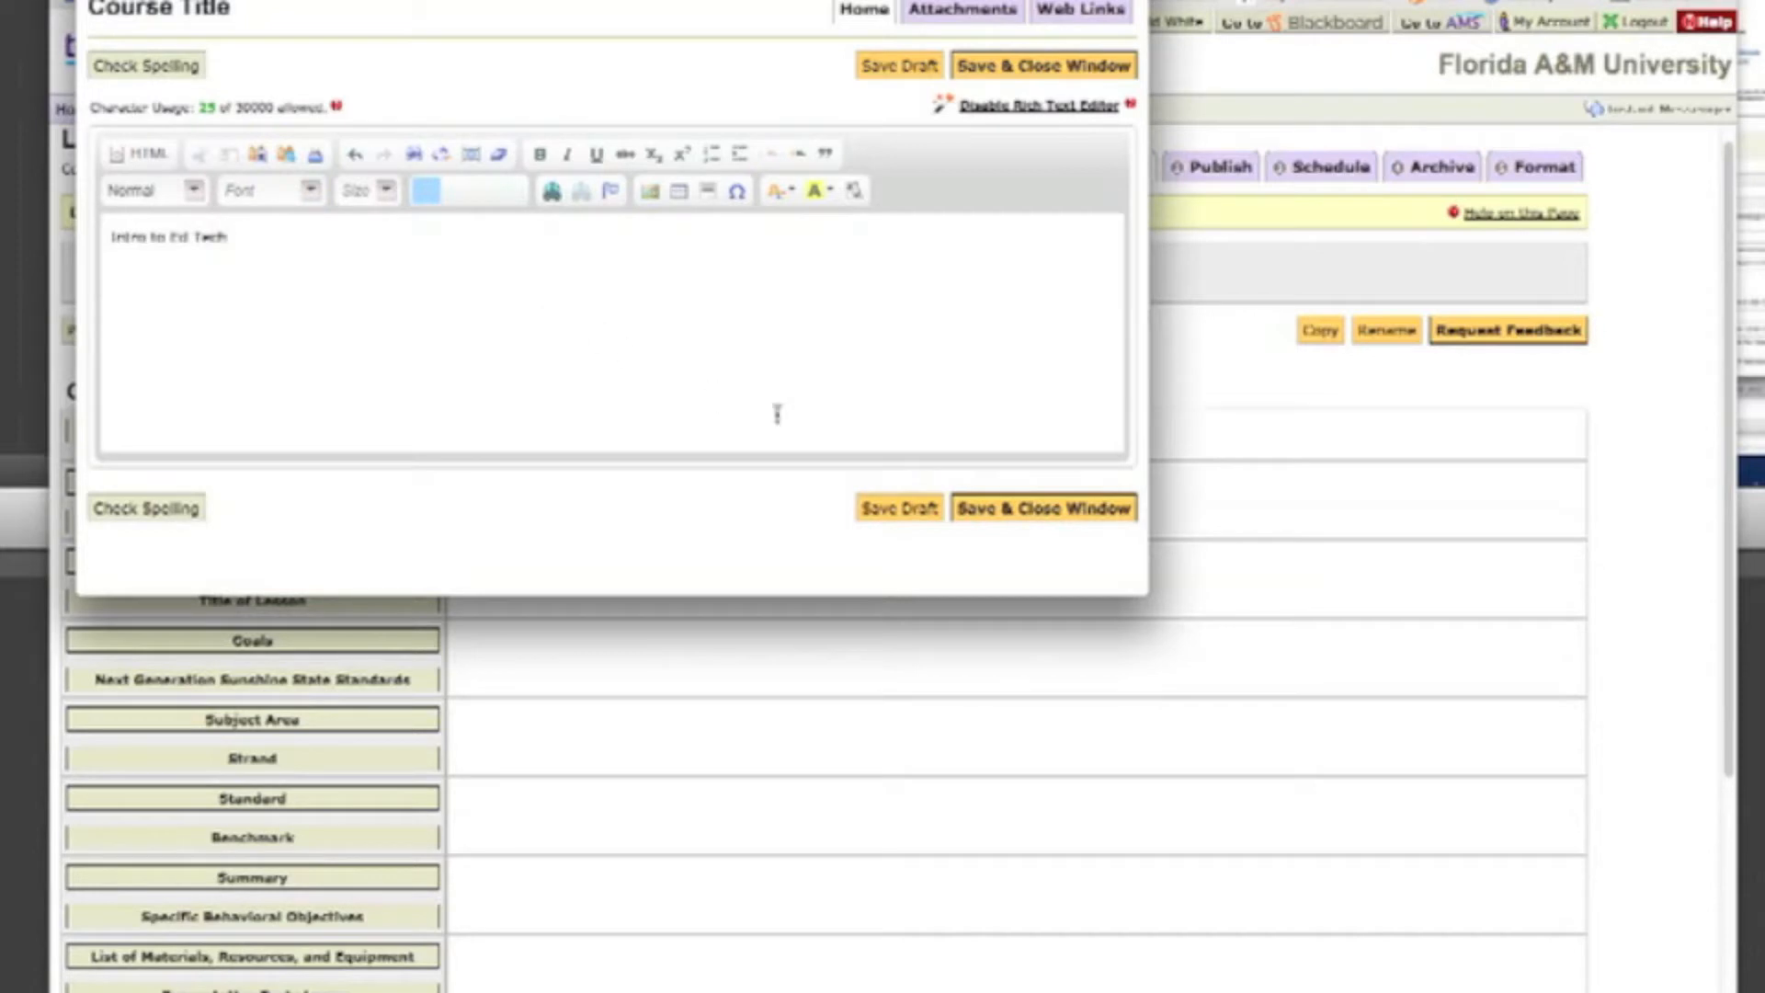
{"action": "left_click", "coordinate": [977, 515]}
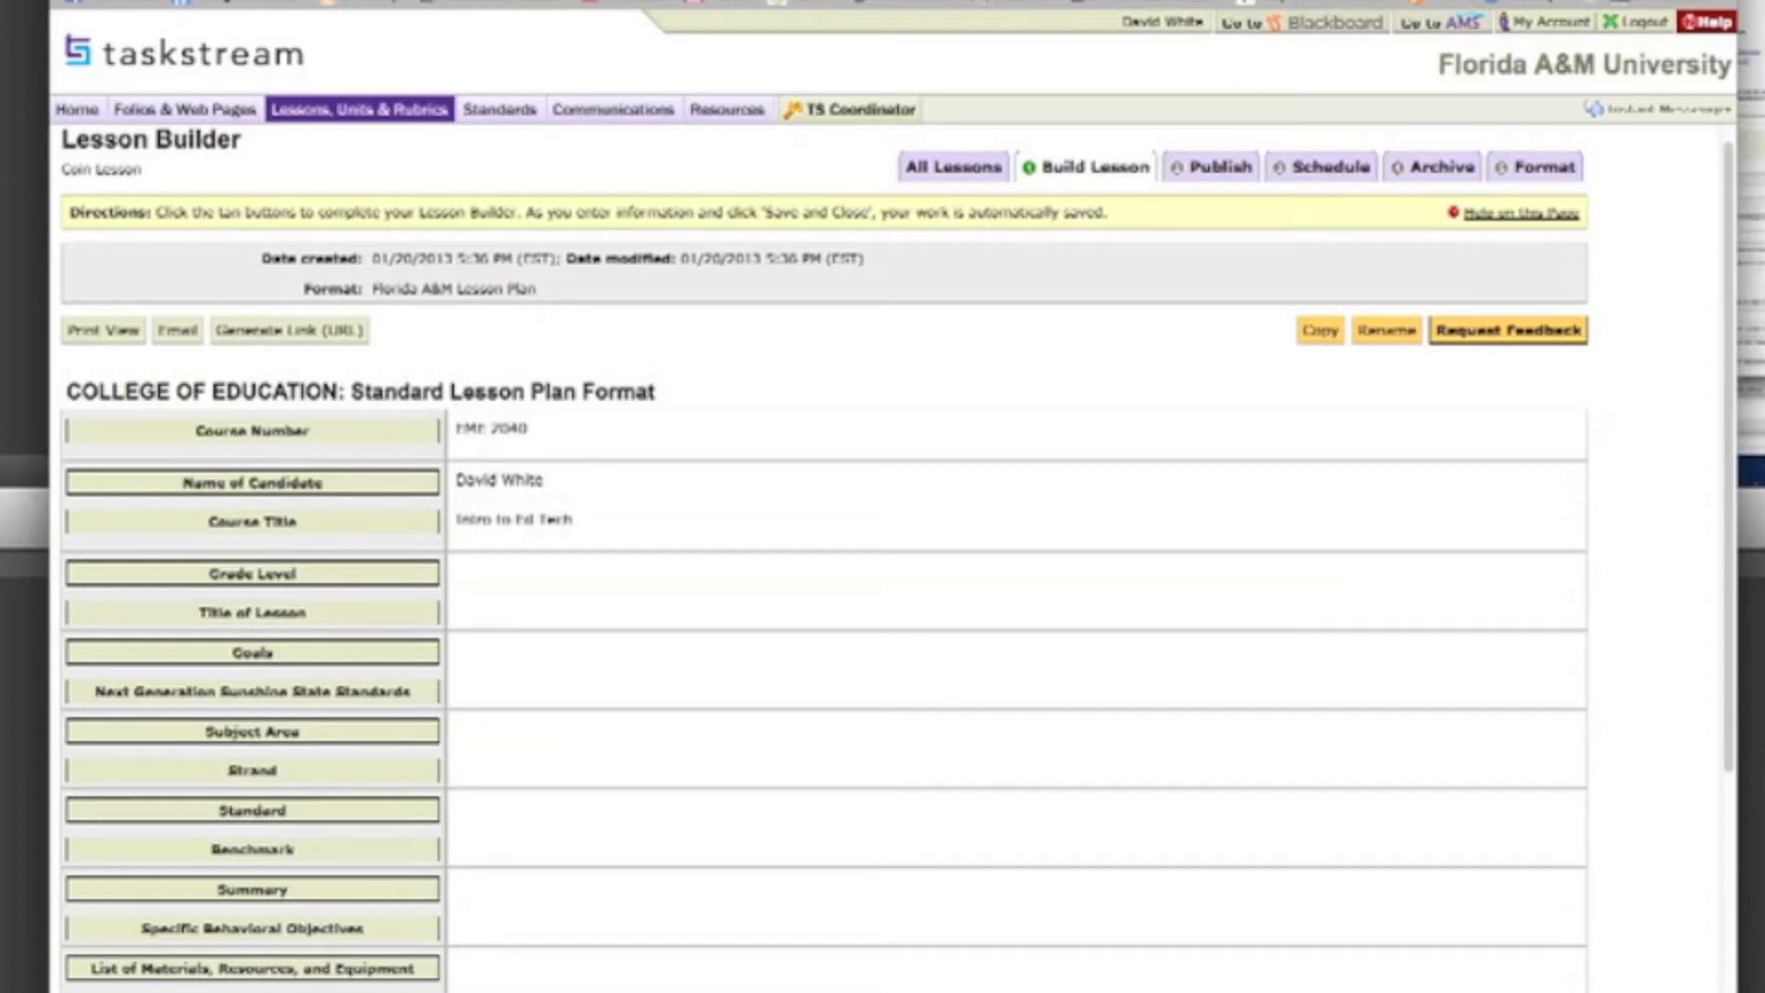
Step: Switch to Google, search for "Counting Coins Lesson Plan" and open the result "A Lesson Plan for teaching Coin Counting"
{"action": "left_click", "coordinate": [1177, 3]}
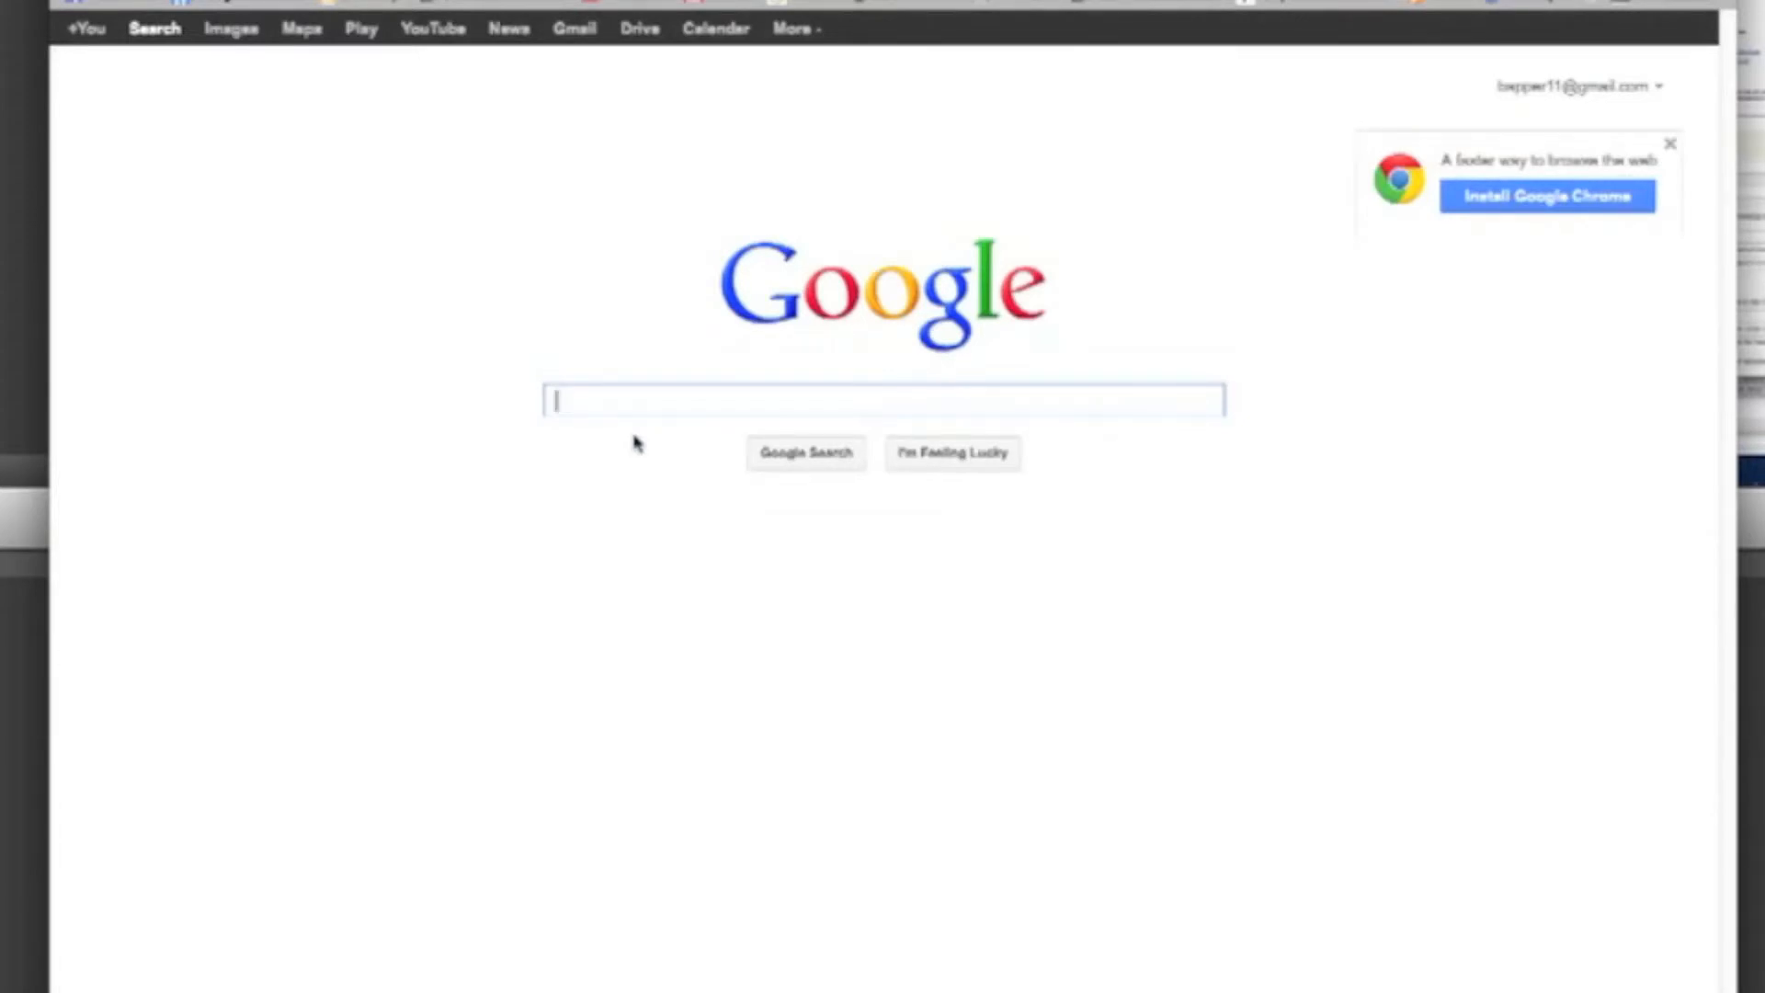
{"action": "type", "text": "countin"}
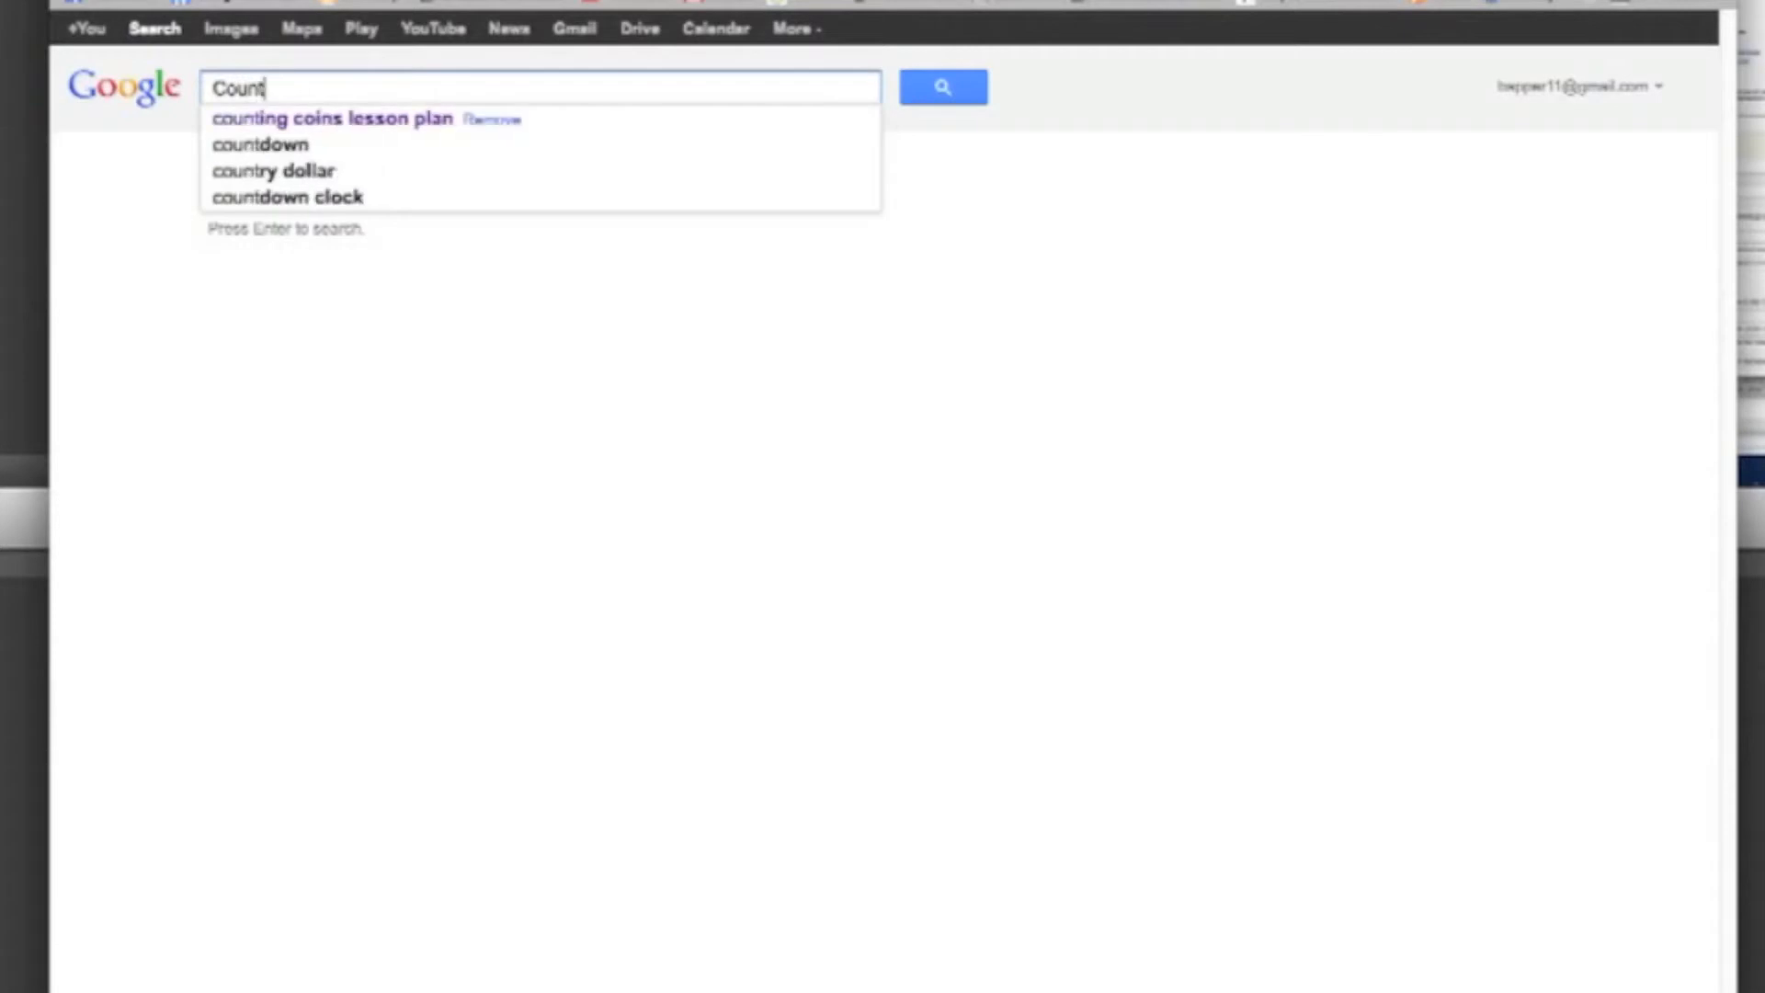
{"action": "type", "text": "g Coi"}
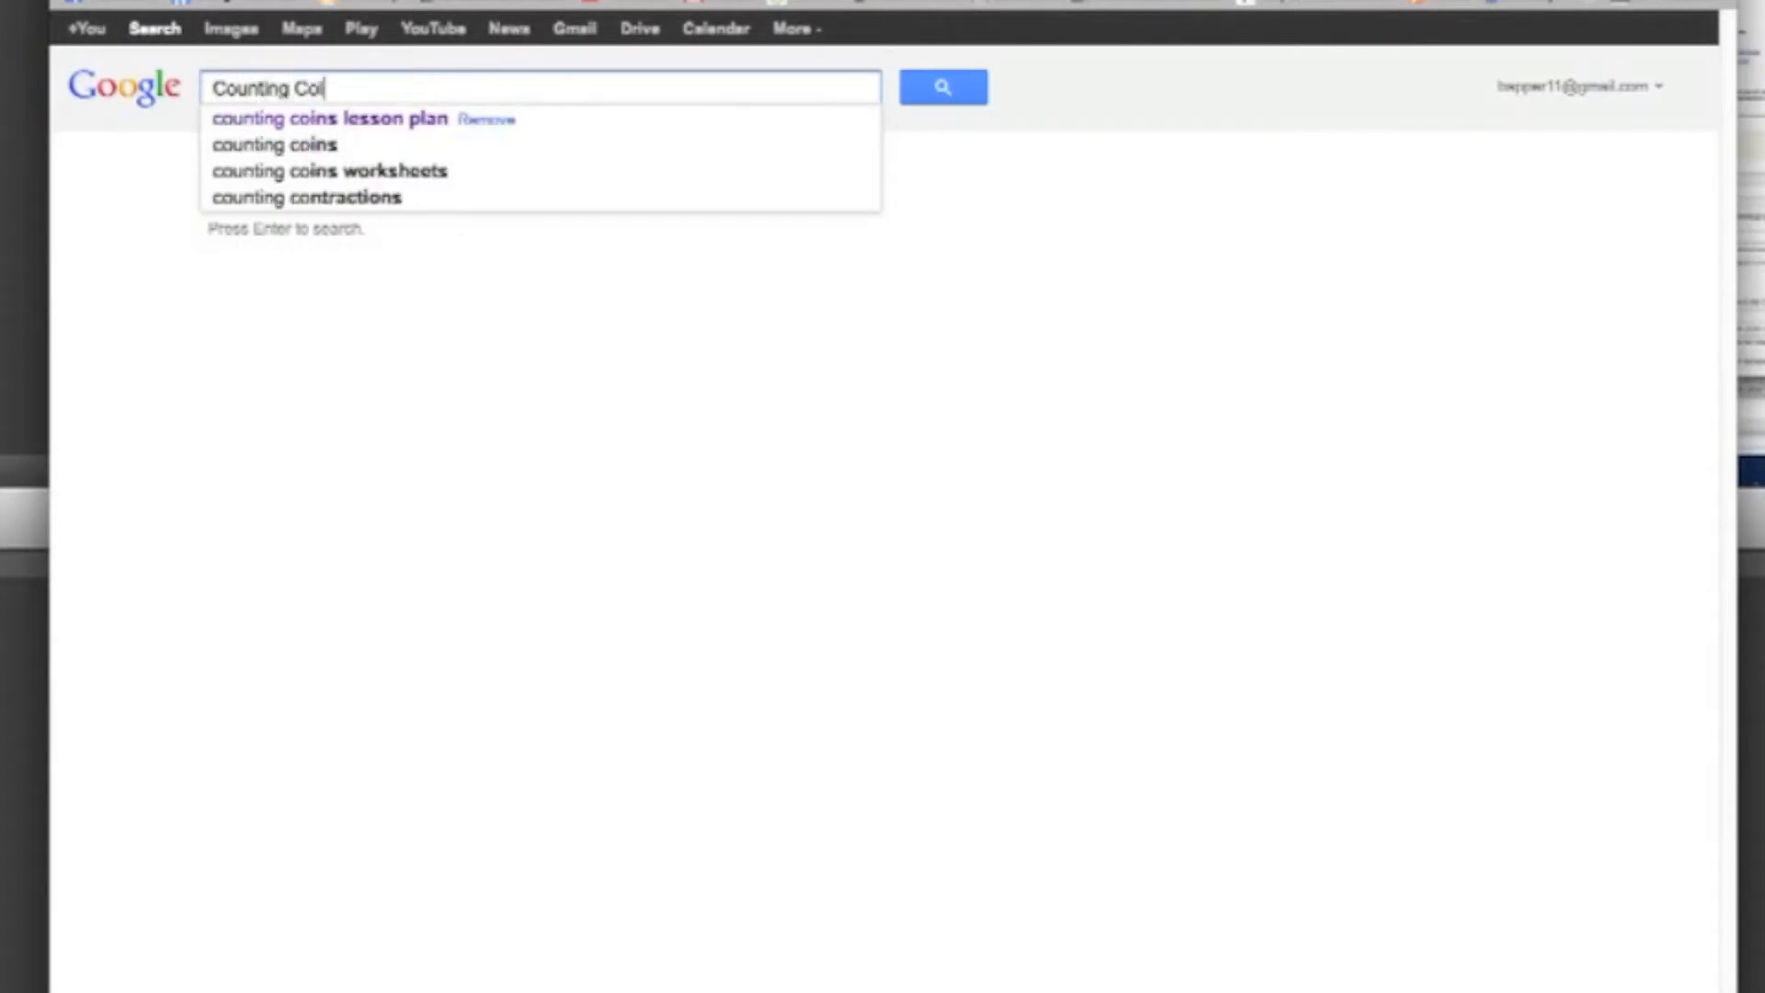
{"action": "type", "text": "ns Les"}
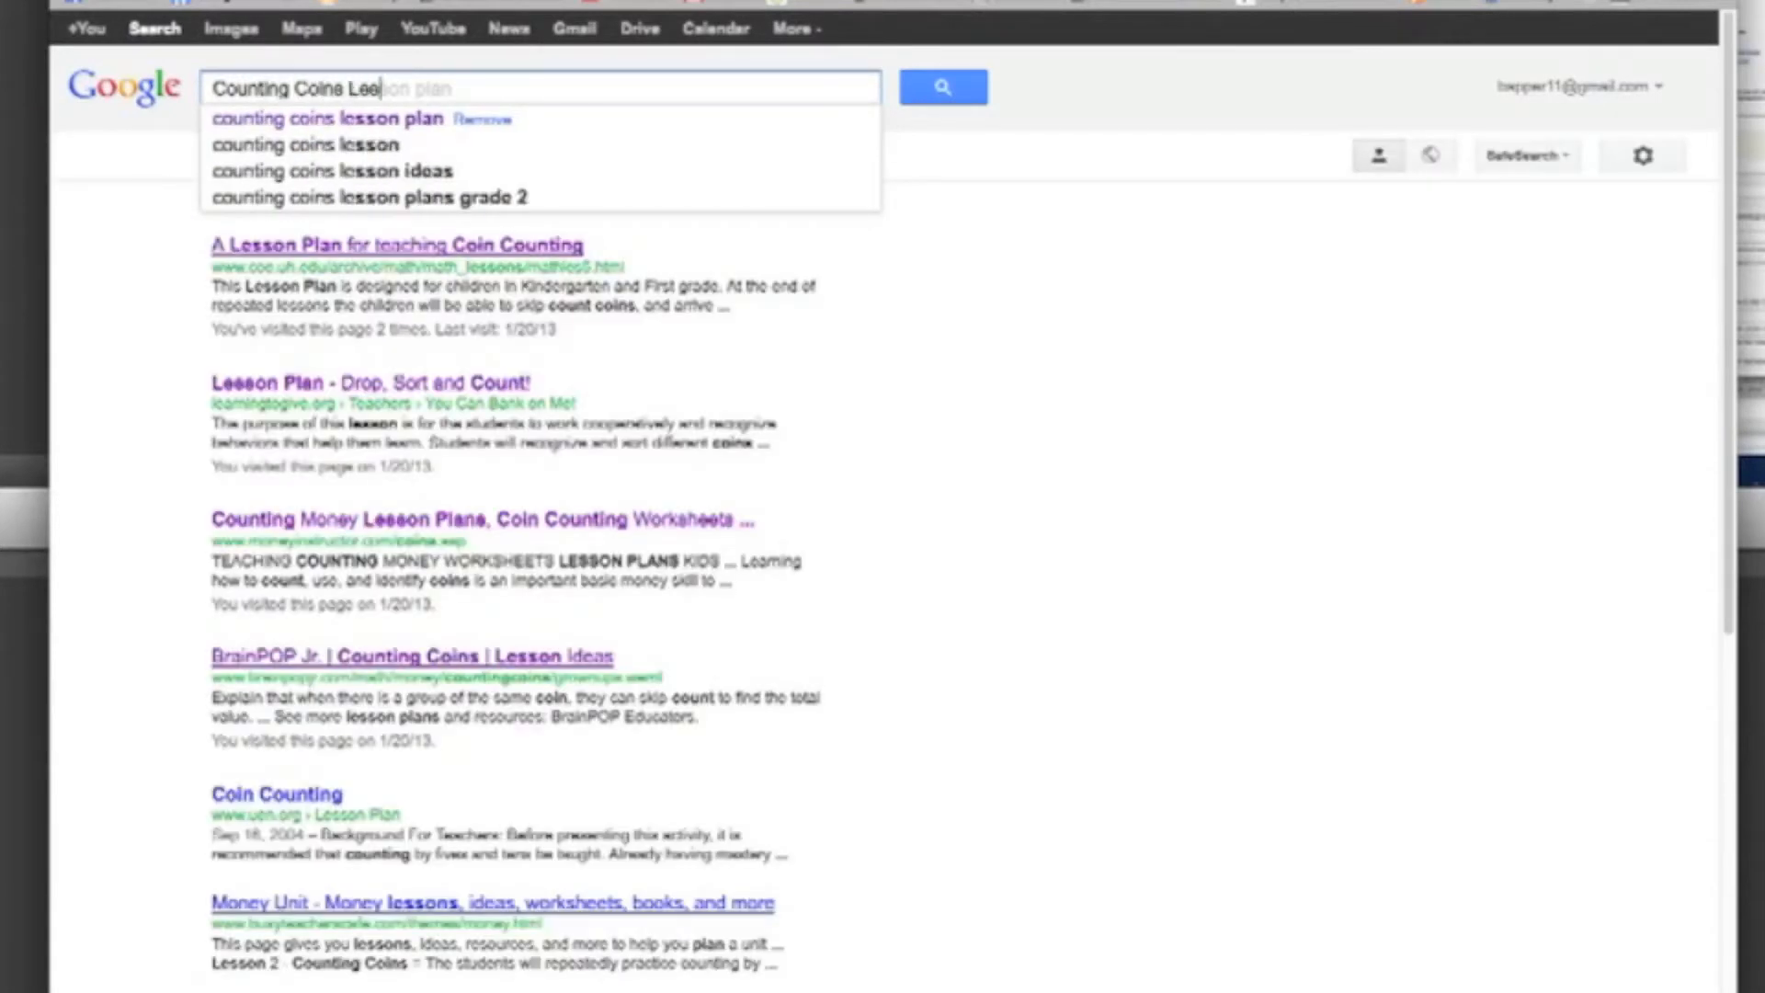
{"action": "type", "text": "son Plan"}
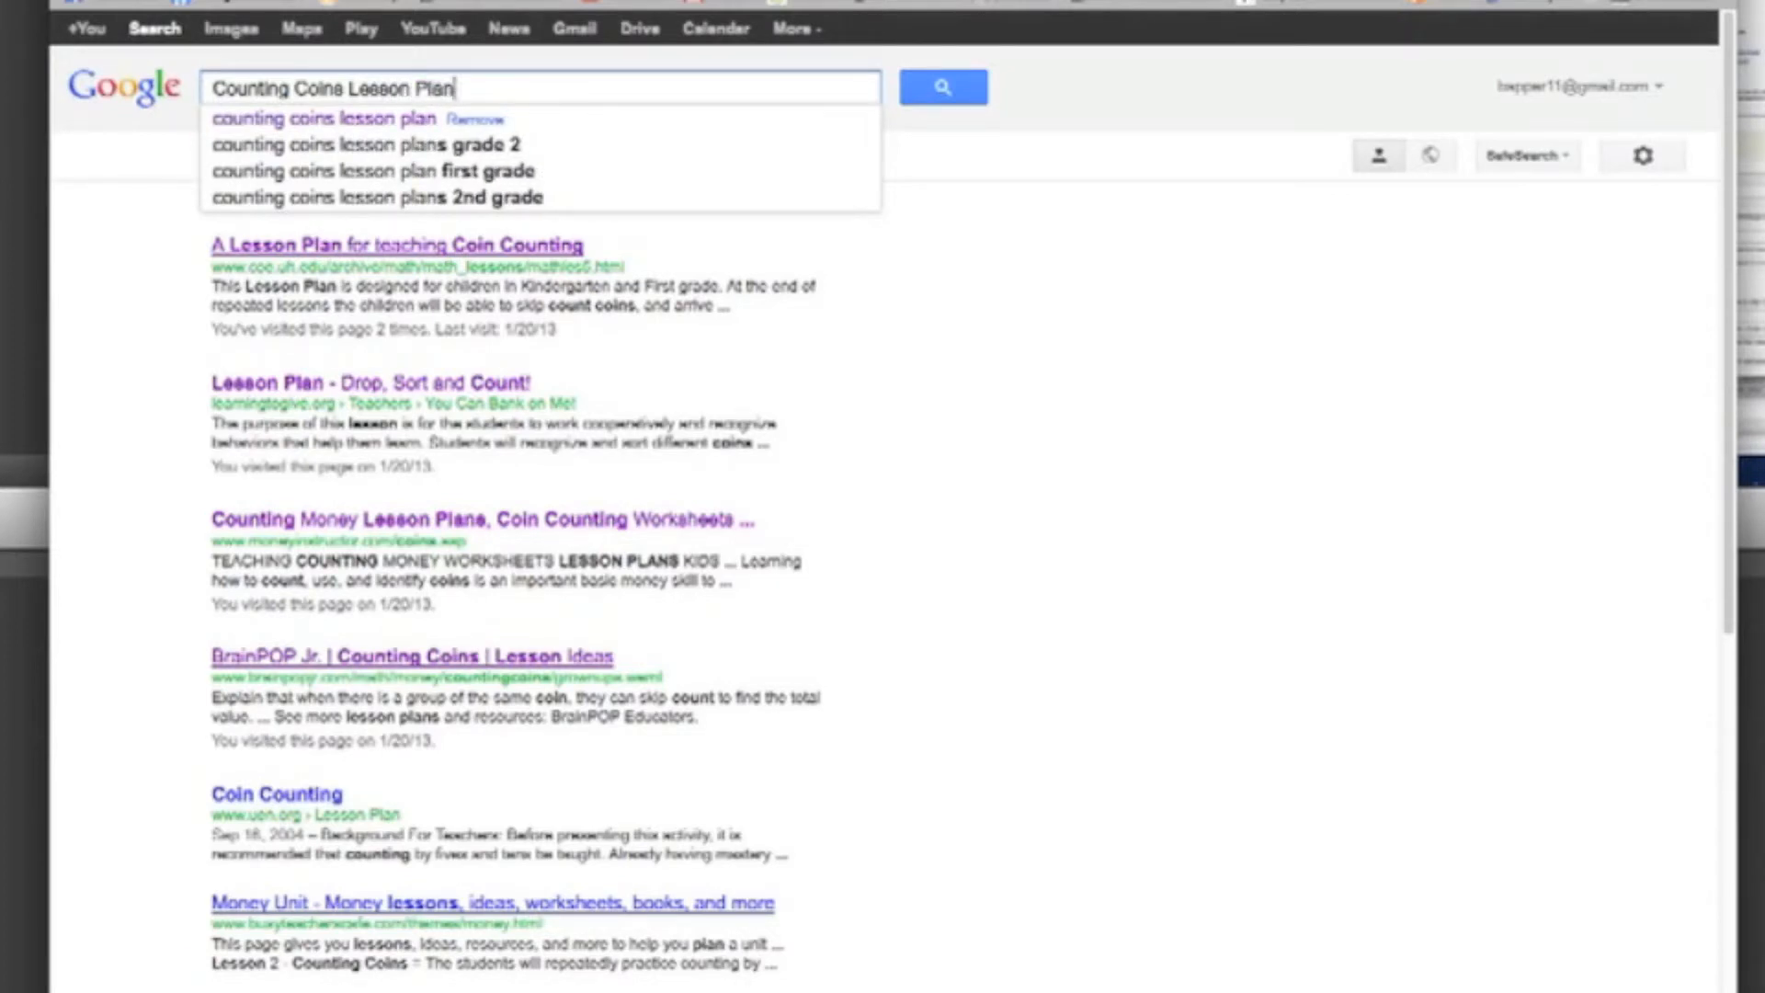
{"action": "key", "text": "Return"}
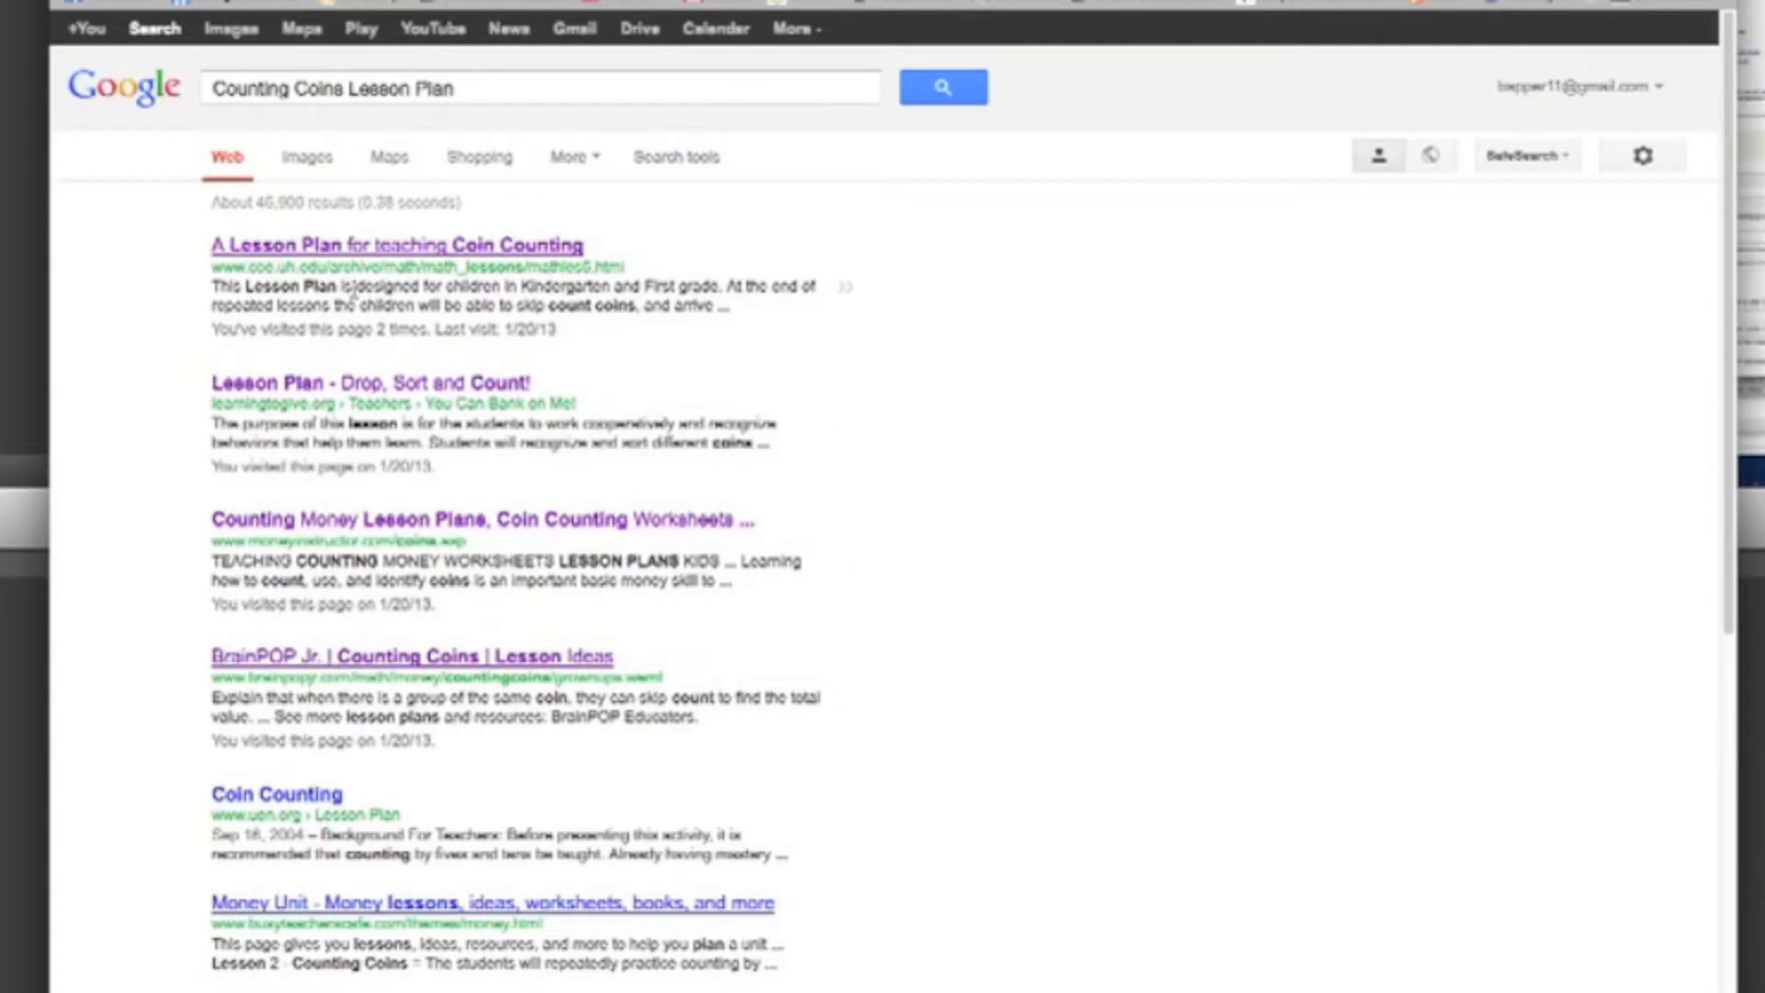
{"action": "left_click", "coordinate": [354, 254]}
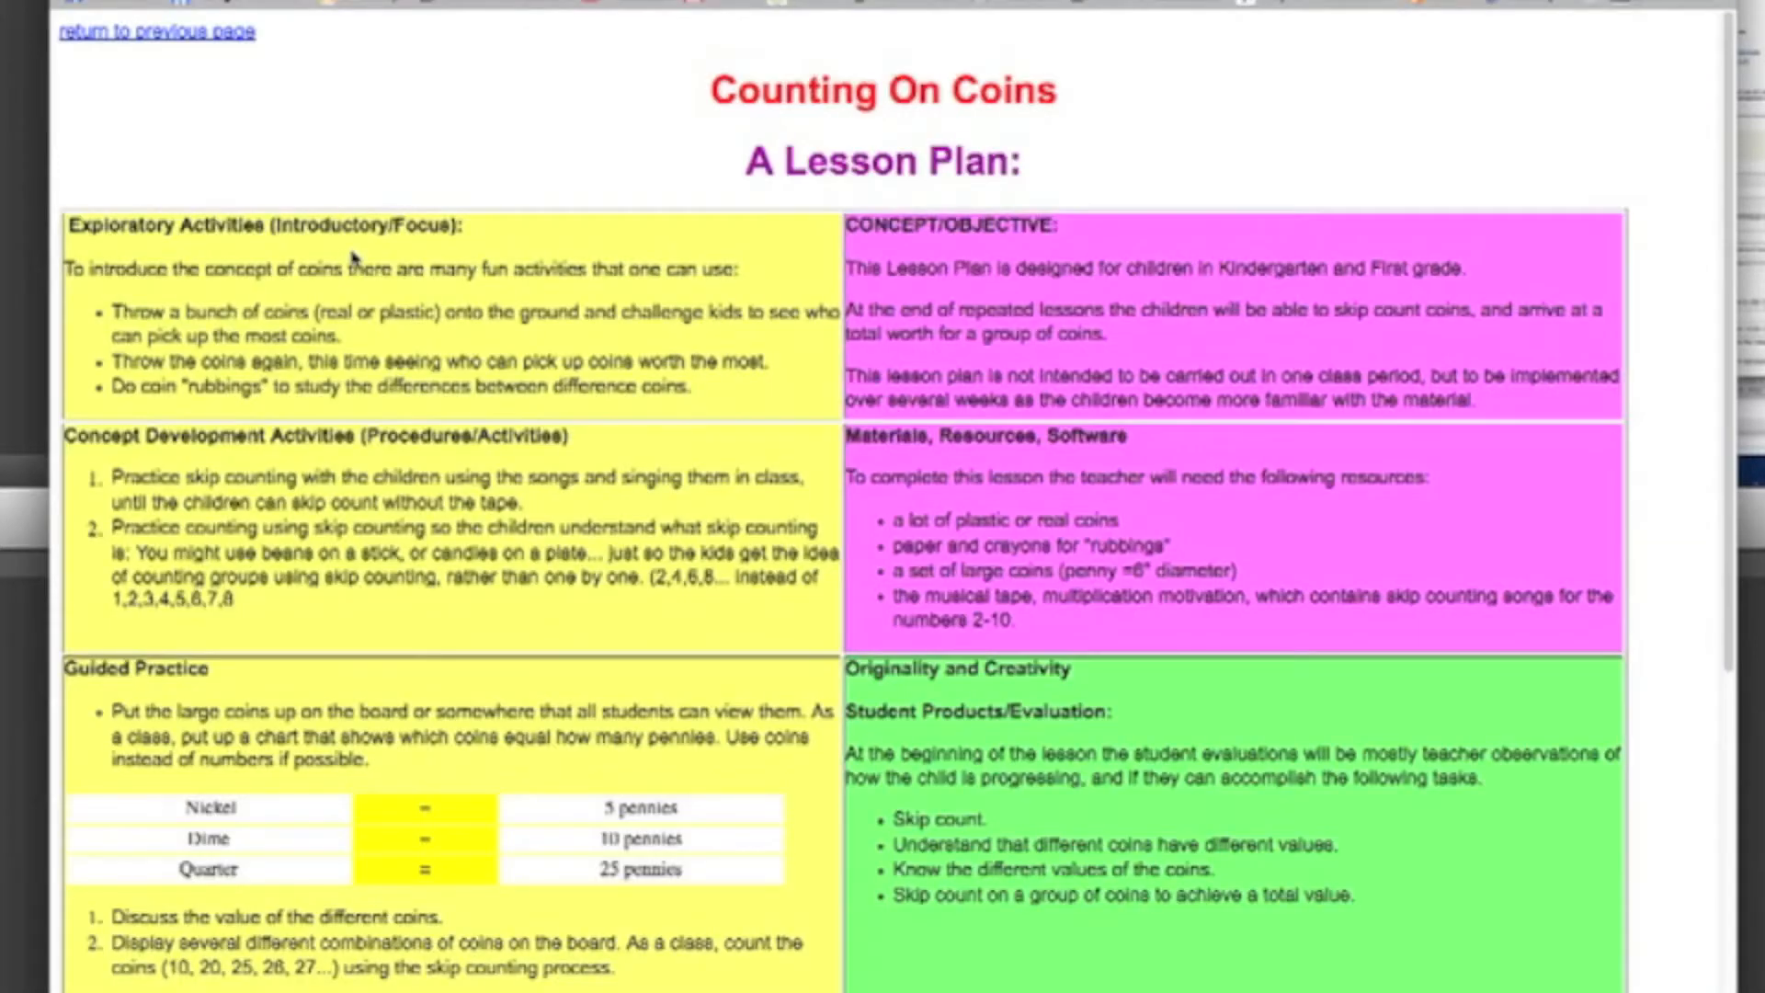
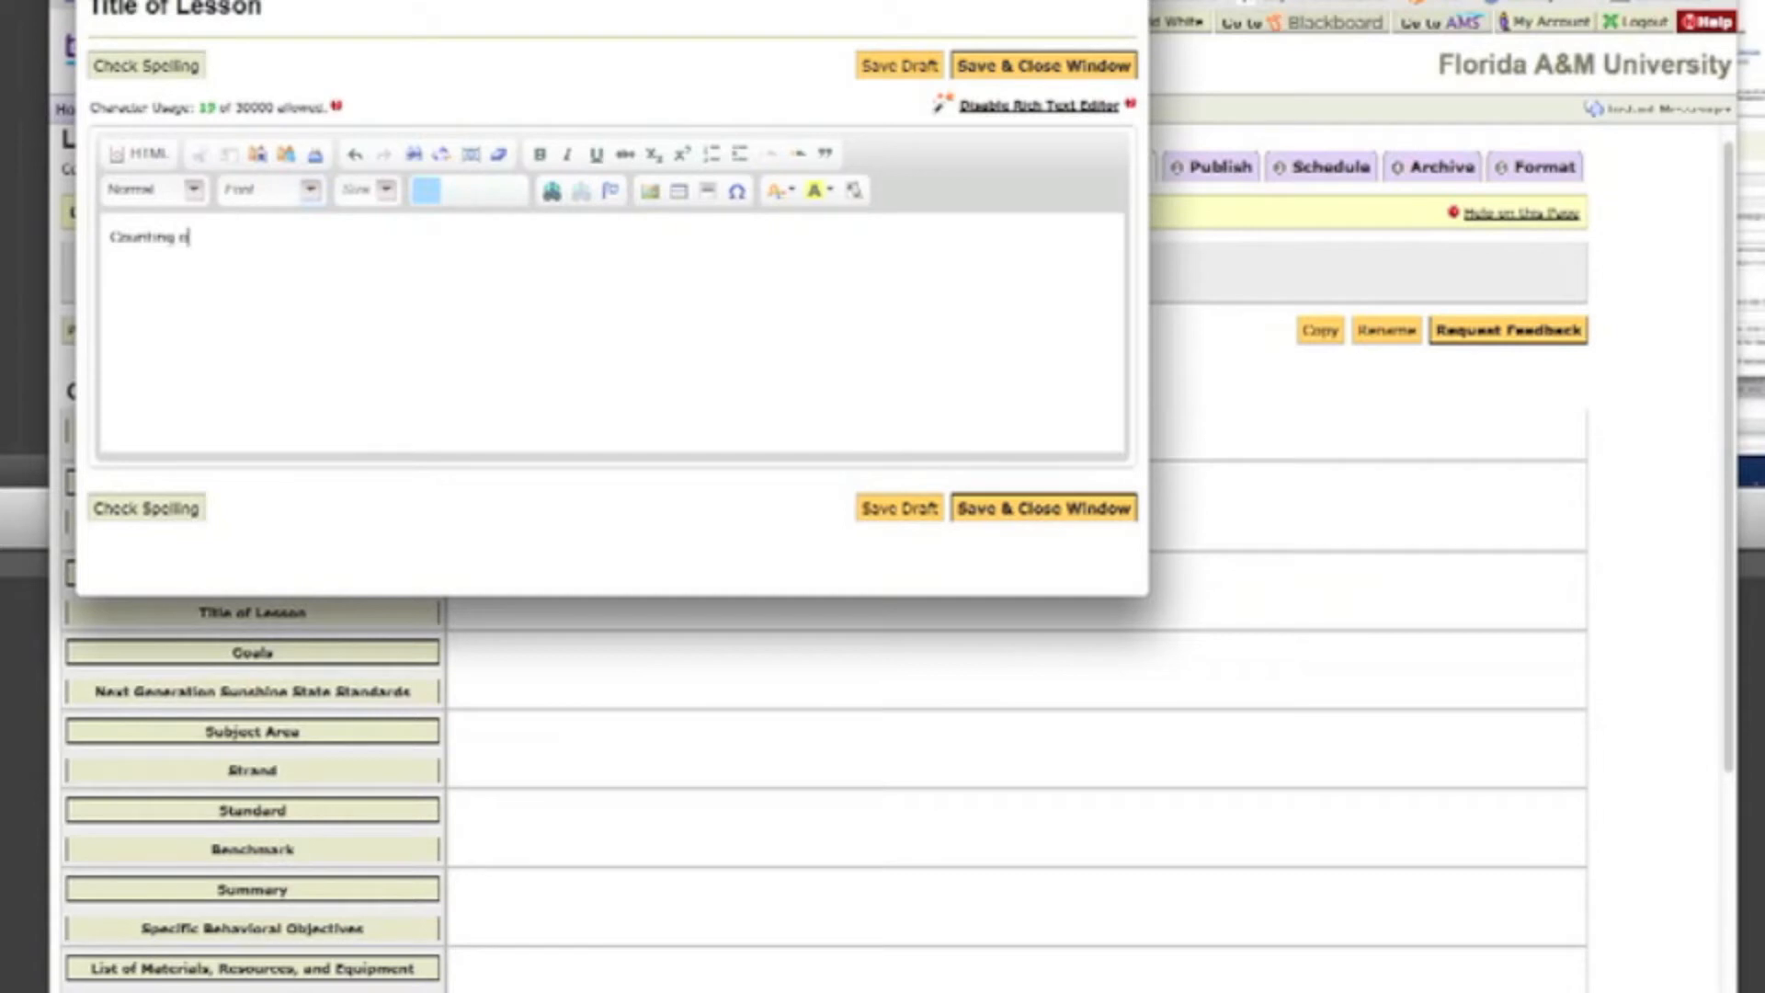
Step: Complete the Title of Lesson entry as "Counting on Coins" and save it
{"action": "type", "text": "Coins"}
{"action": "left_click", "coordinate": [1044, 519]}
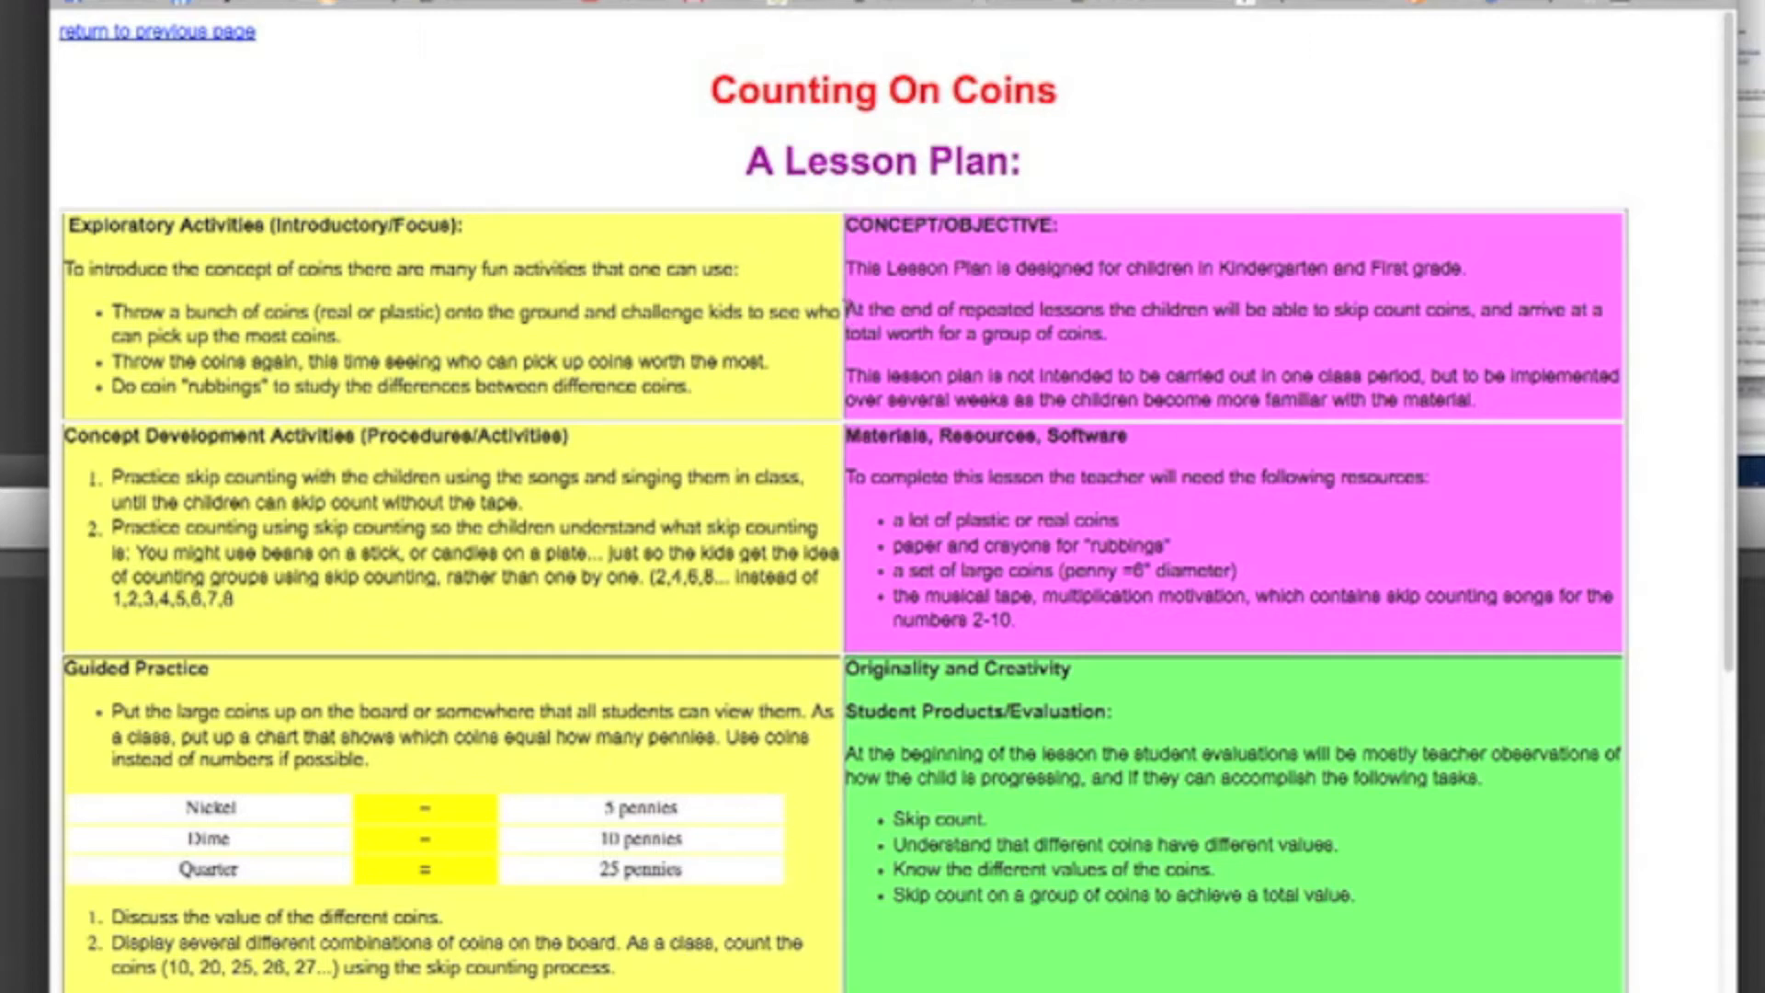
Step: Copy the objective sentence about skip counting coins and arriving at a total worth from the Counting On Coins lesson plan
{"action": "left_click_drag", "start_coordinate": [847, 310], "coordinate": [1190, 359]}
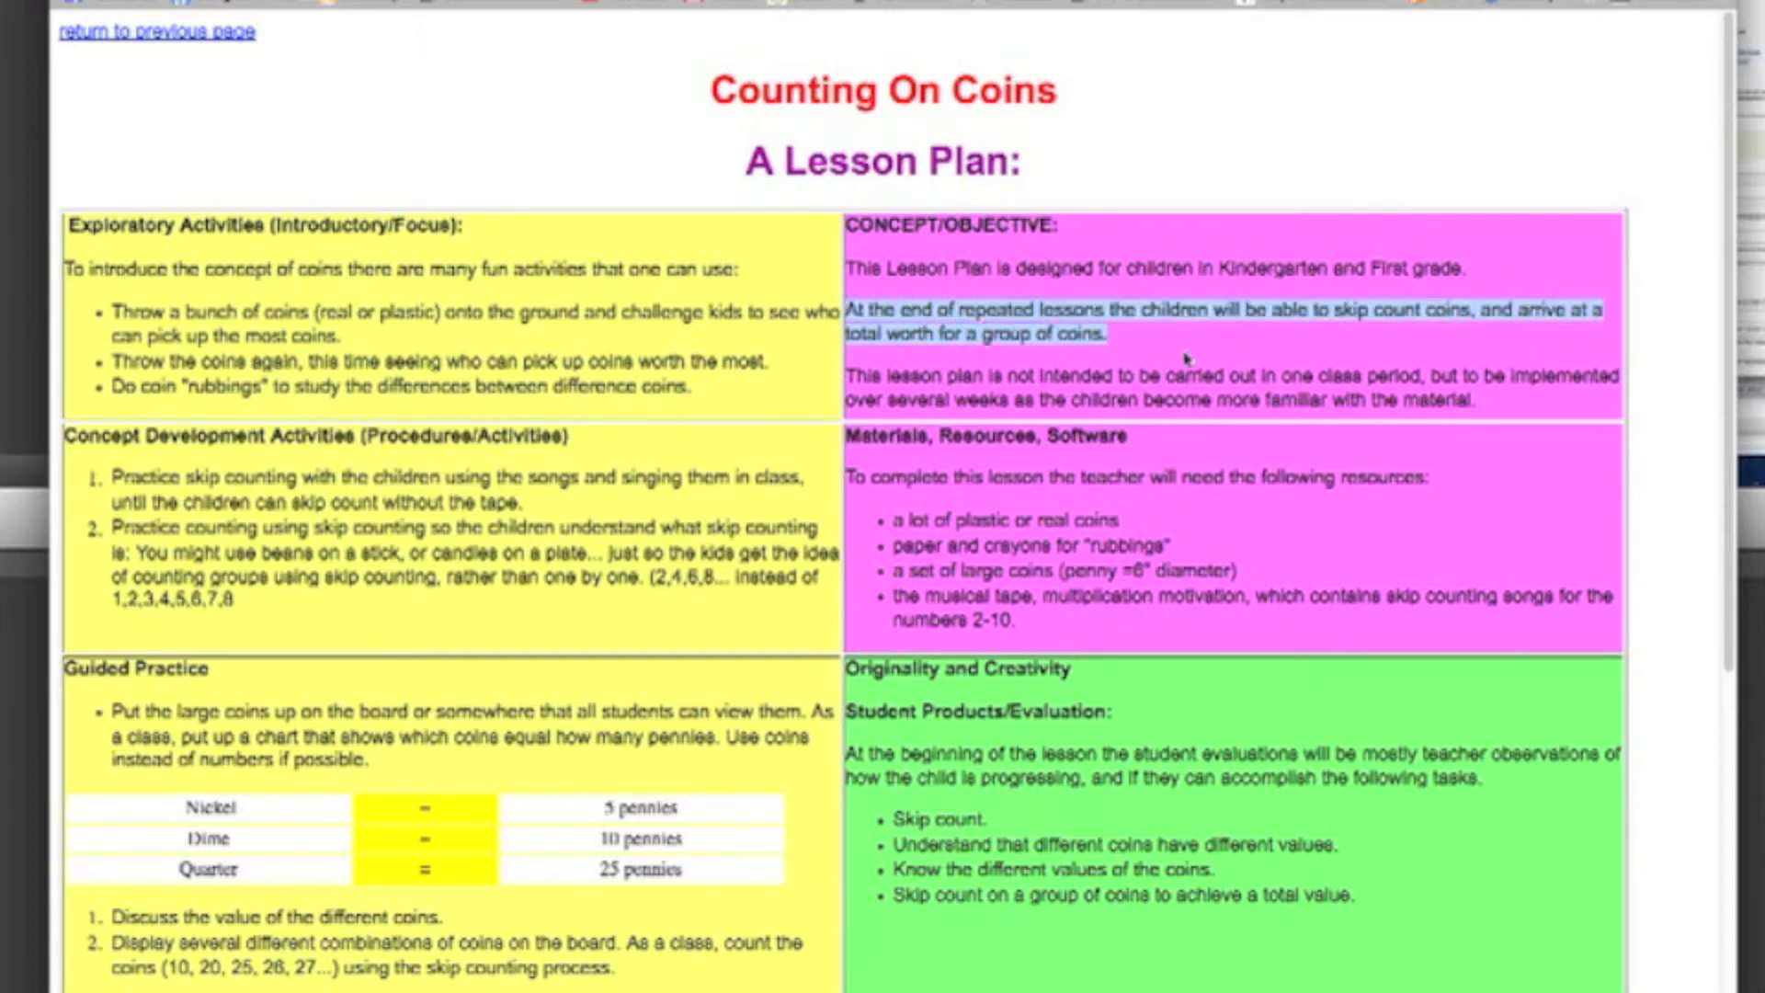
{"action": "right_click", "coordinate": [983, 317]}
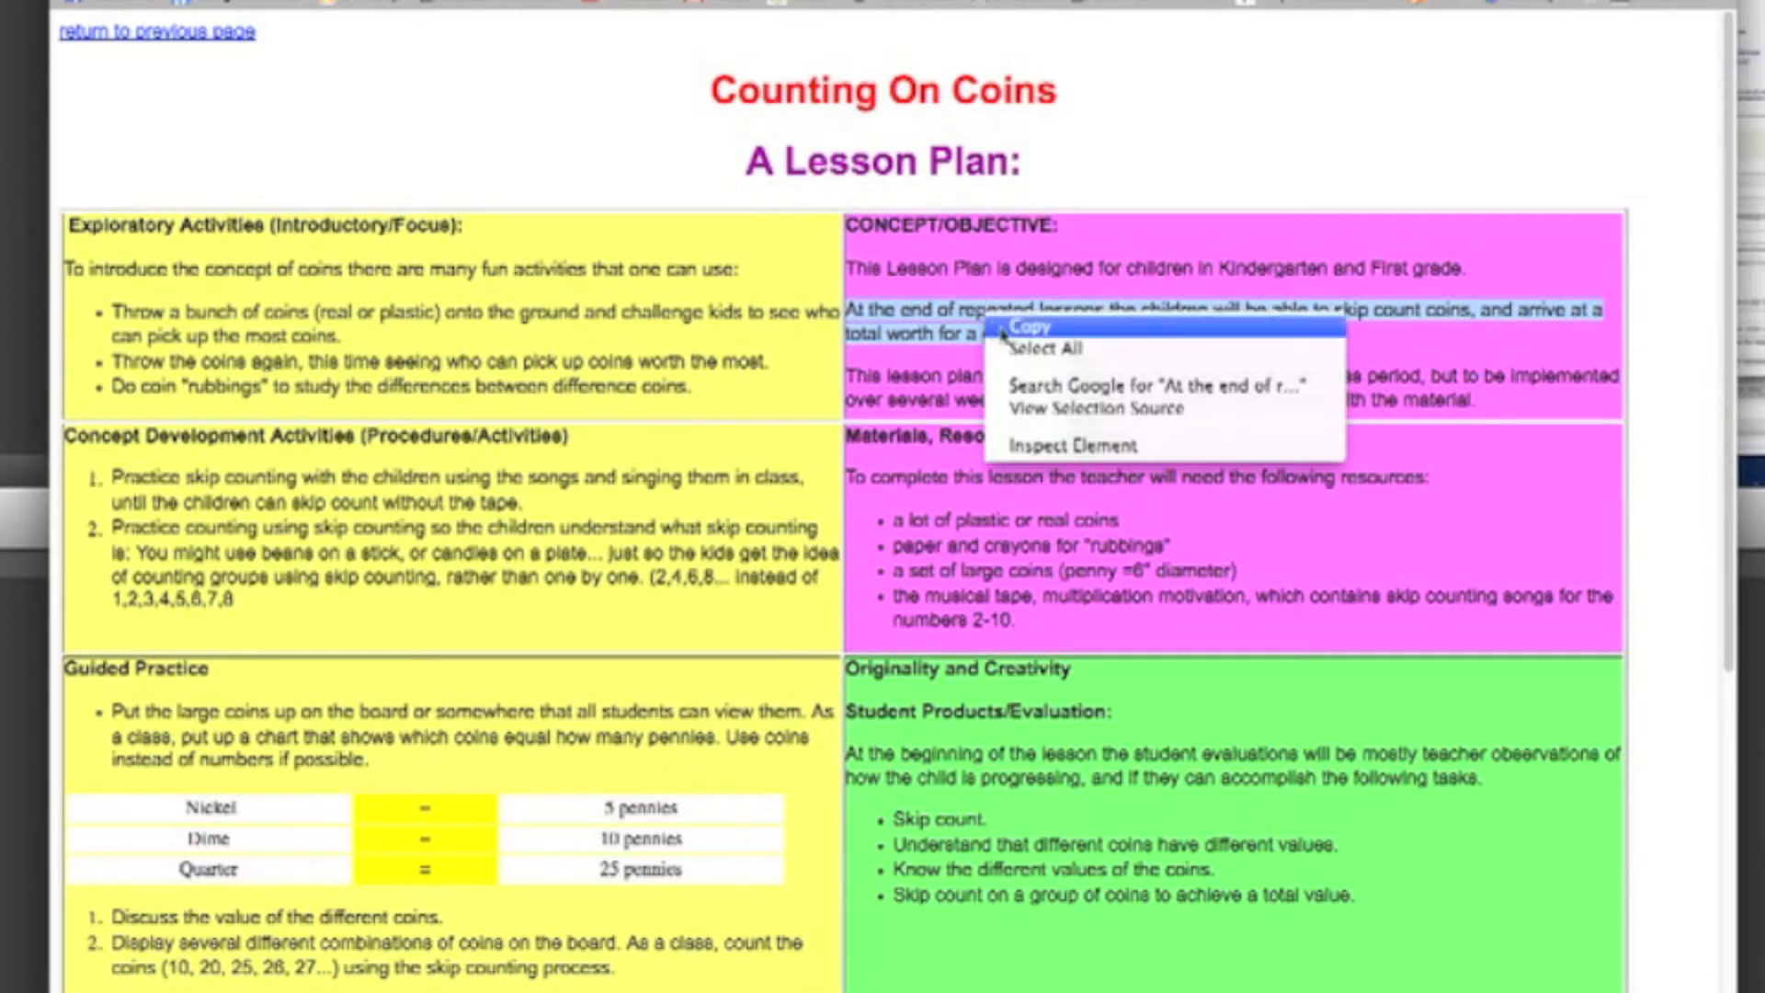
{"action": "left_click", "coordinate": [1016, 327]}
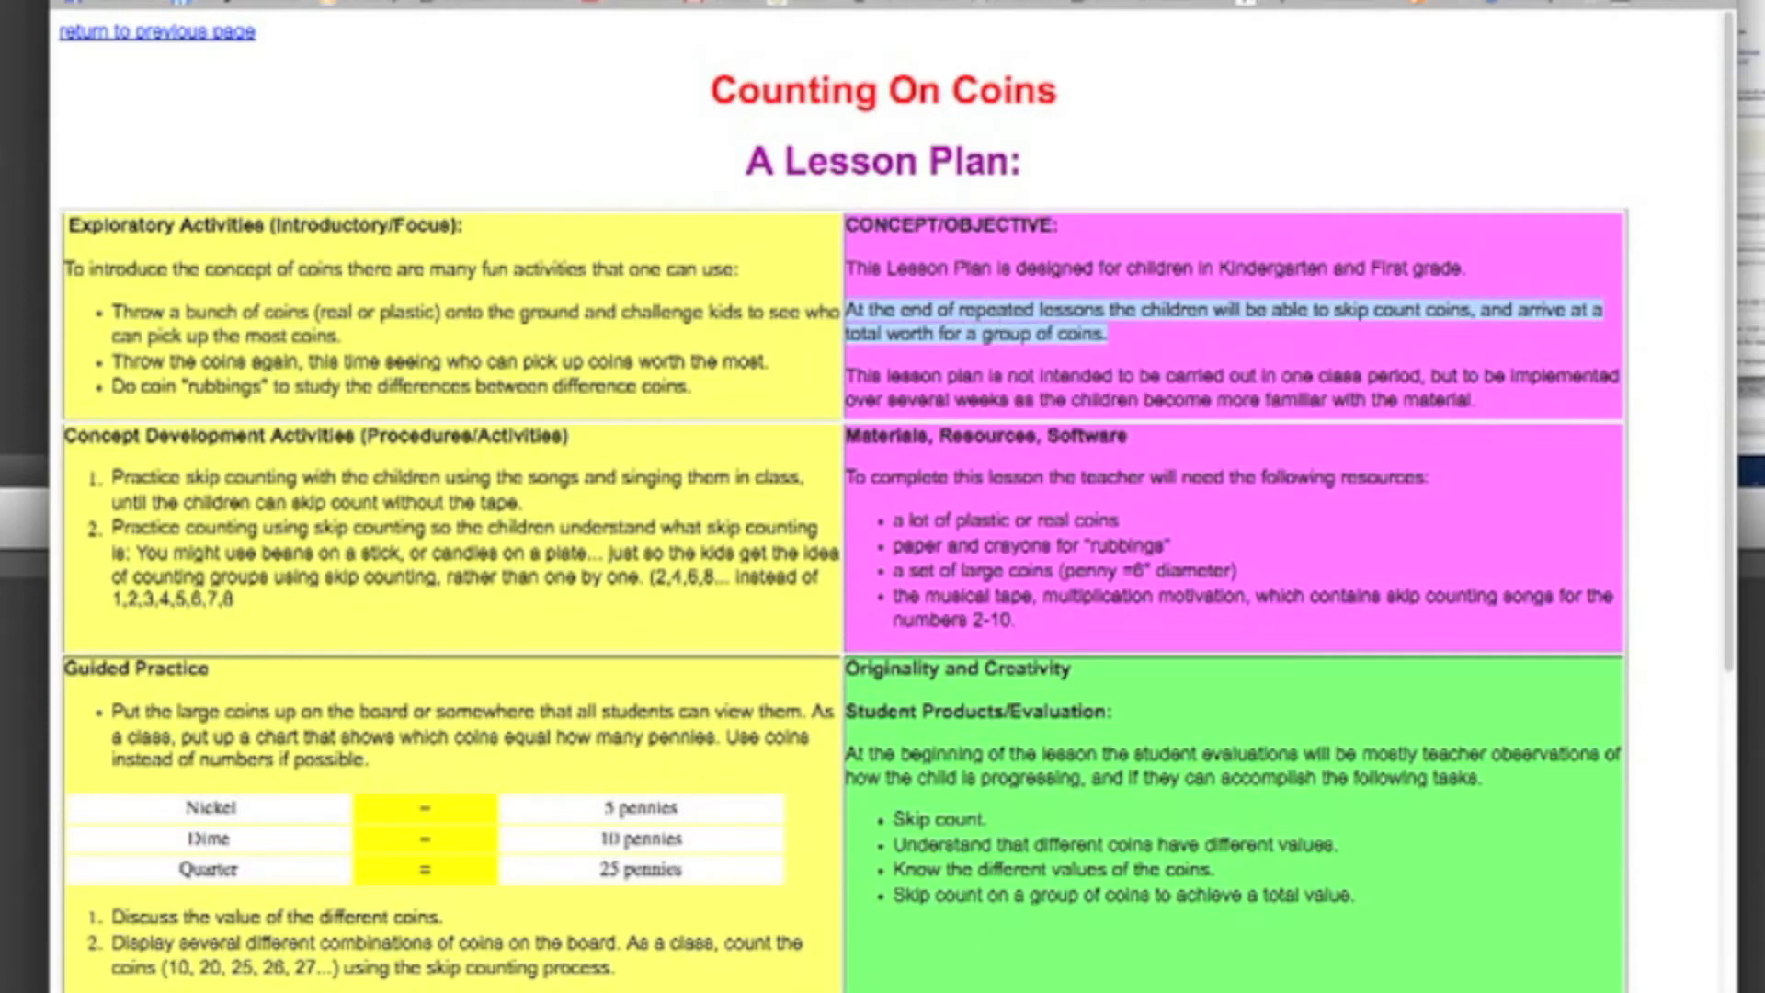
Step: Return to the Lesson Builder, paste the copied objective sentence into the Goals entry and save it
{"action": "left_click", "coordinate": [603, 0]}
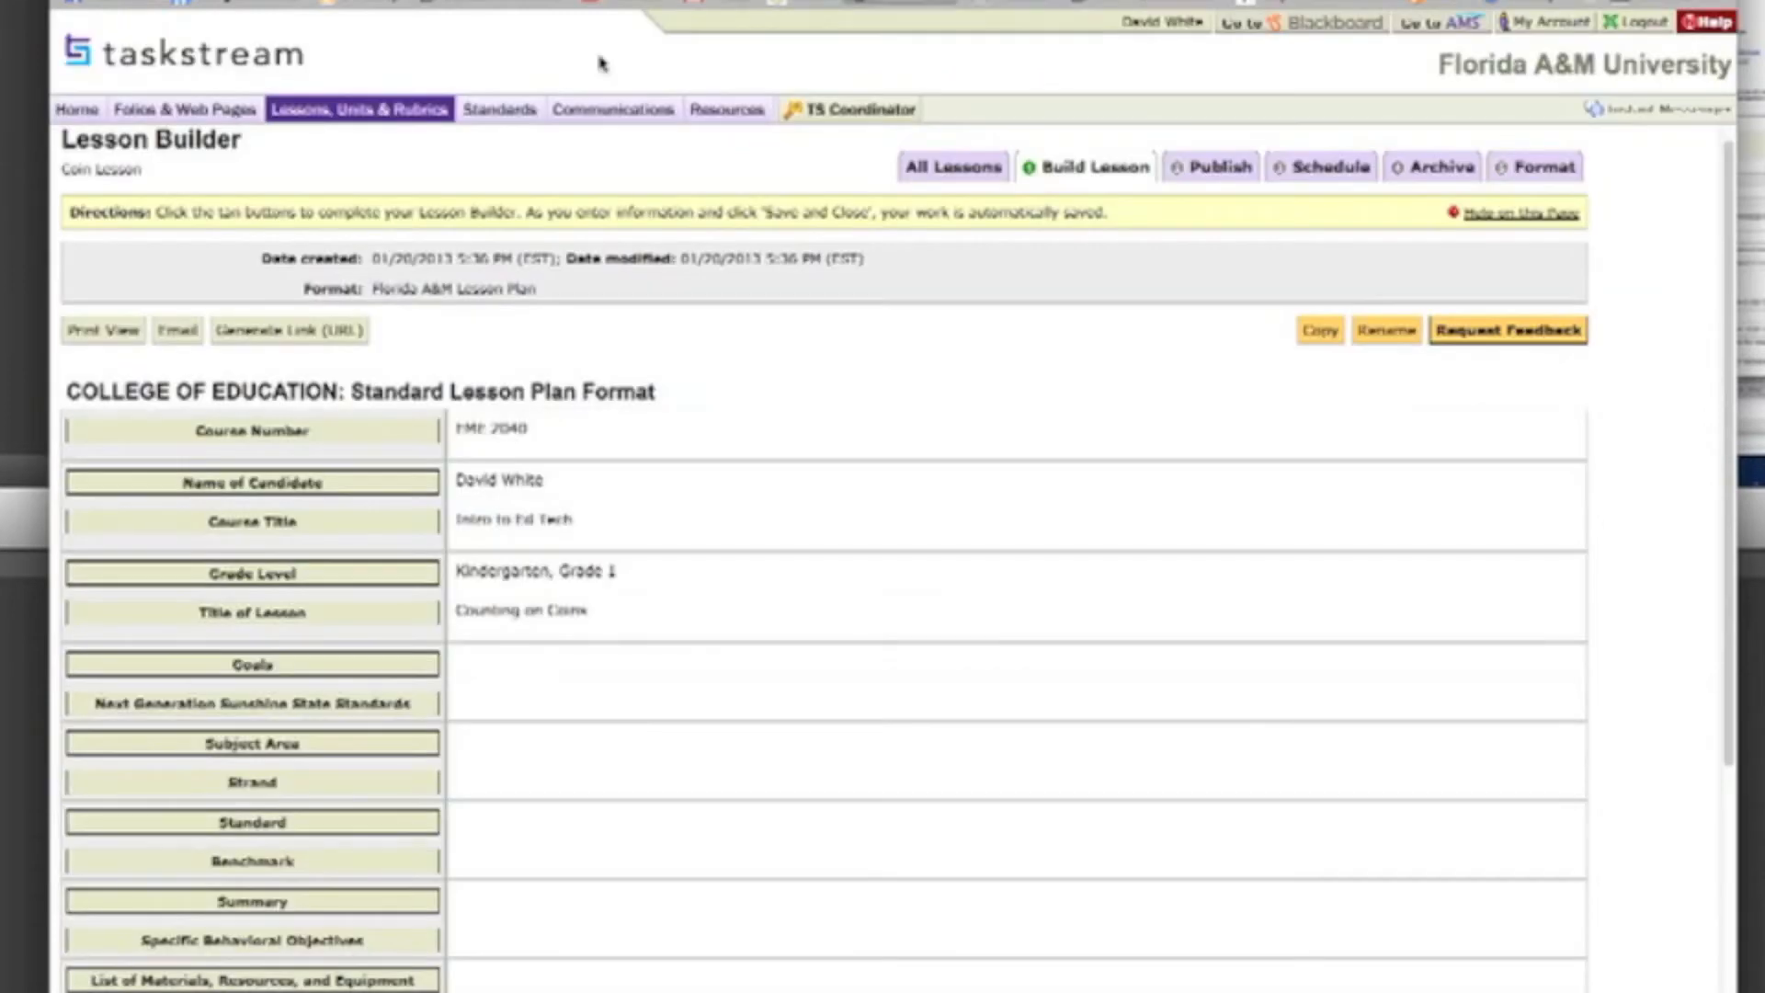
{"action": "left_click", "coordinate": [213, 668]}
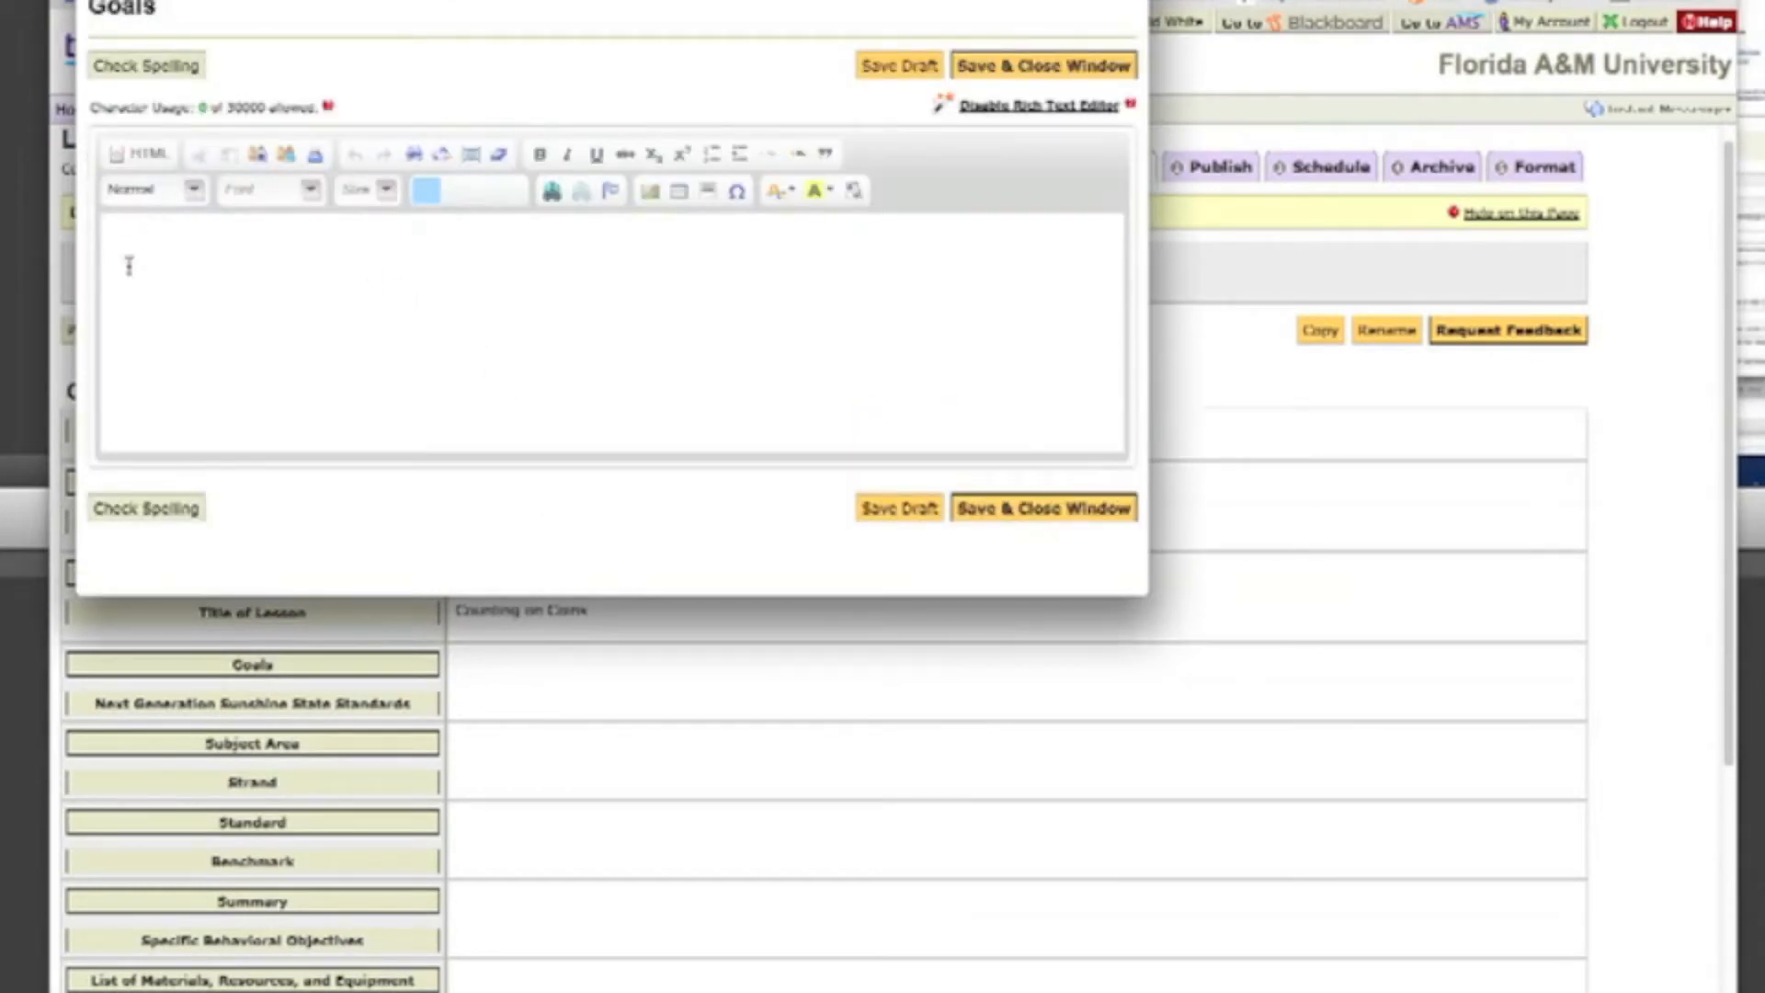
{"action": "right_click", "coordinate": [139, 244]}
{"action": "left_click", "coordinate": [185, 268]}
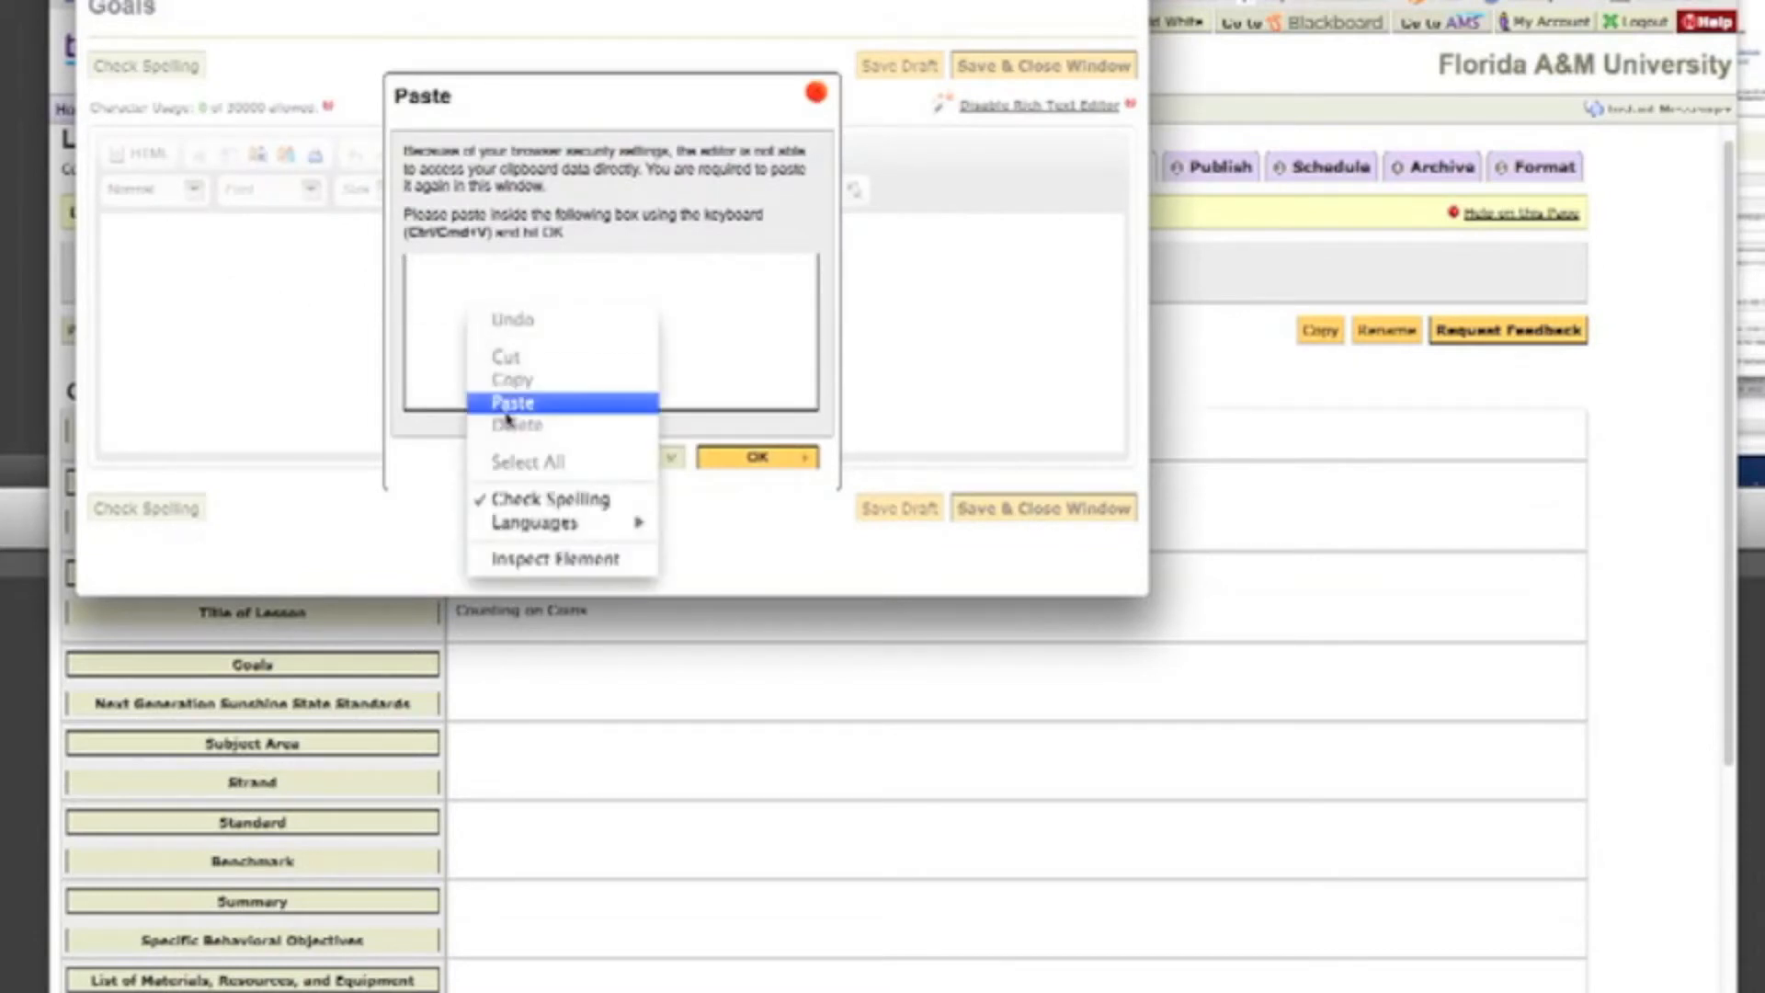
{"action": "left_click", "coordinate": [505, 398]}
{"action": "left_click", "coordinate": [749, 460]}
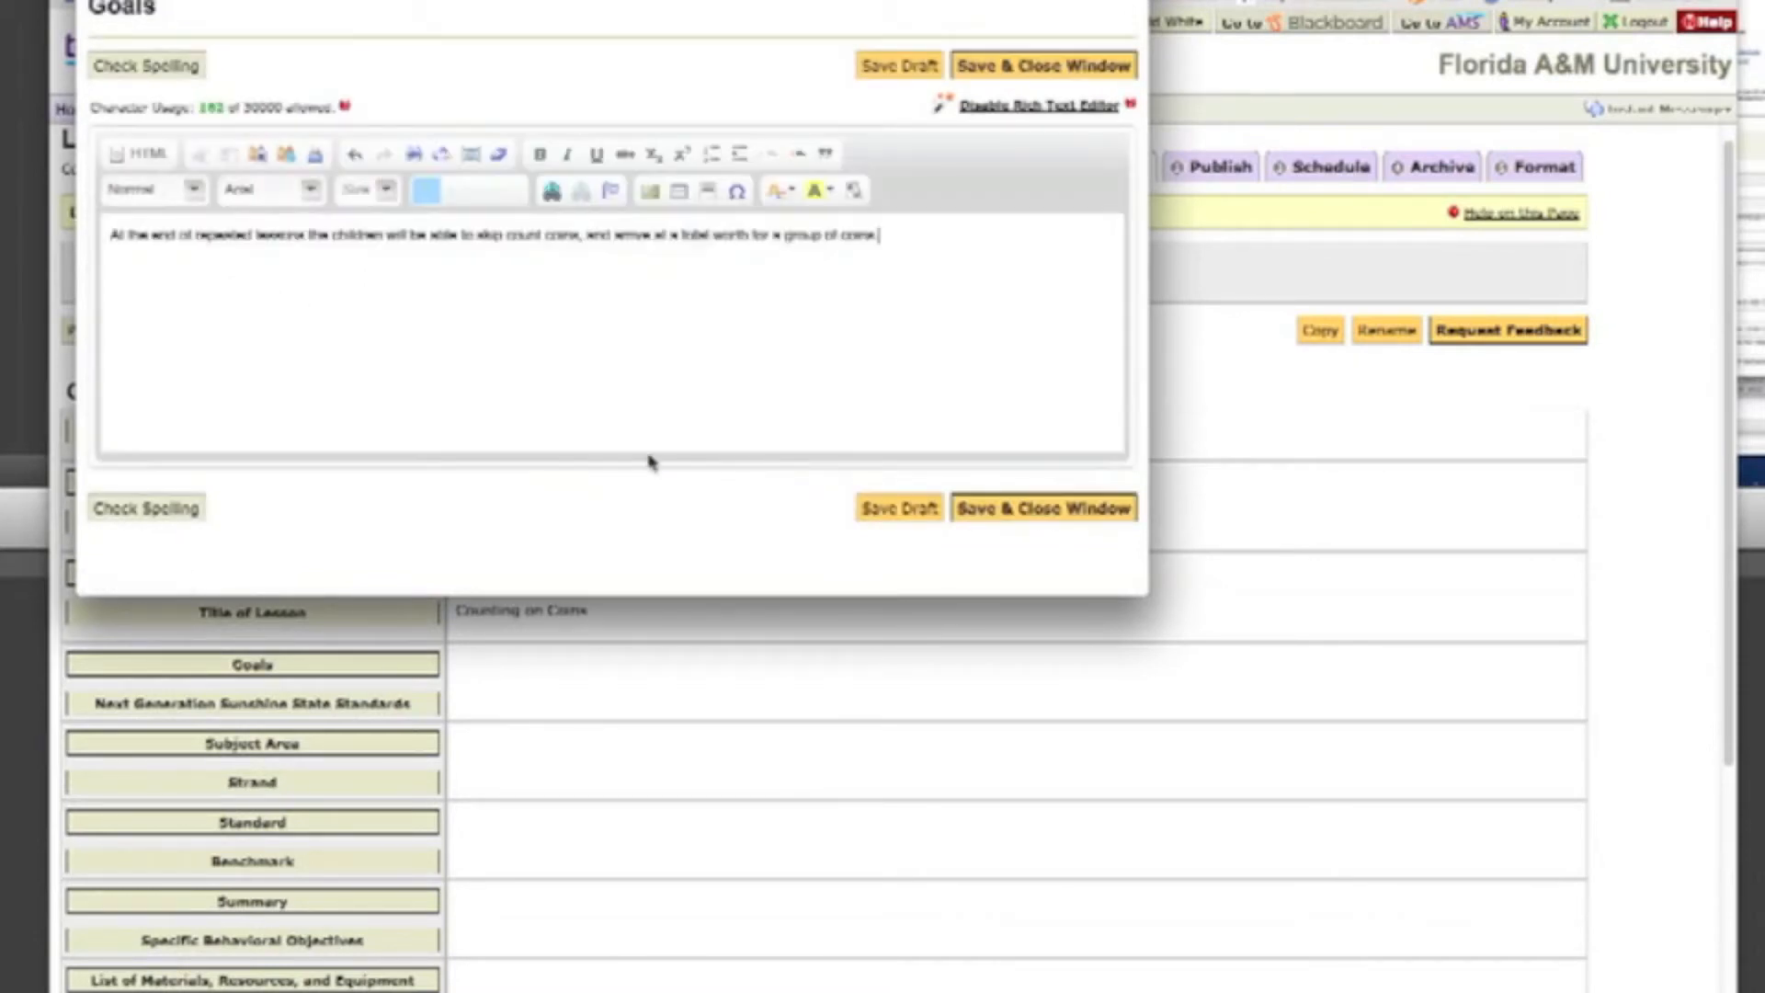
{"action": "left_click", "coordinate": [1056, 508]}
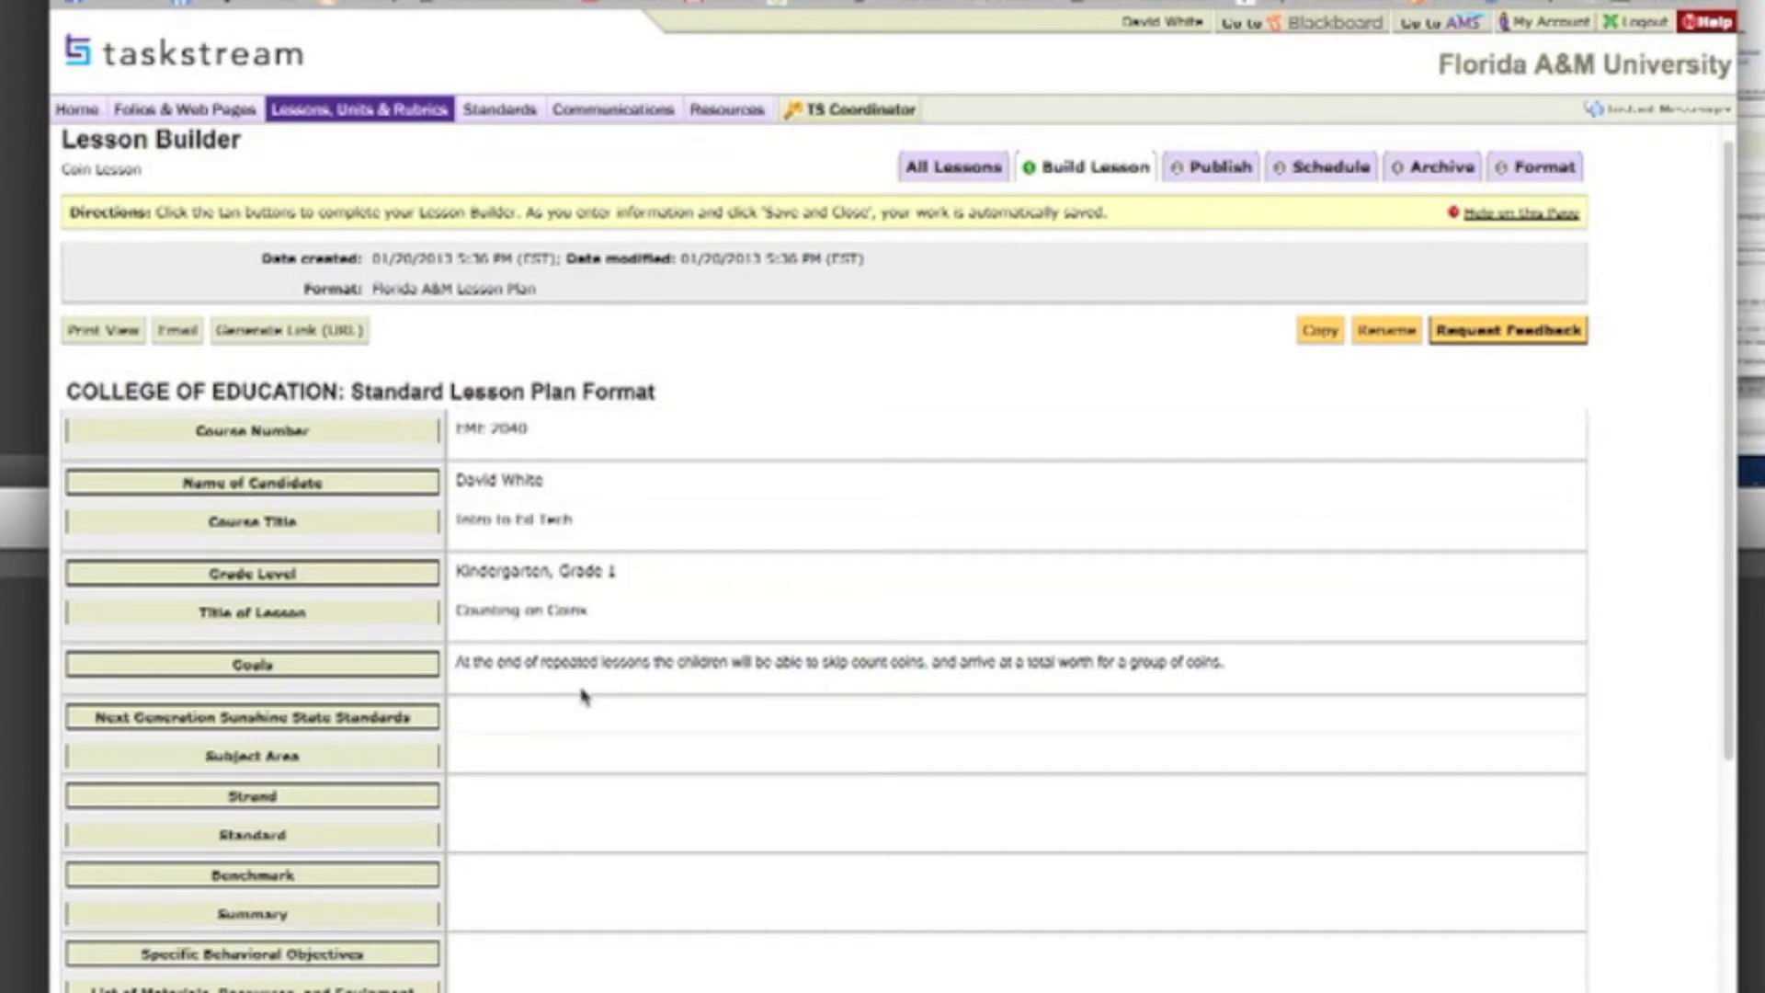
Step: For the Next Generation Sunshine State Standards entry, open Mathematics (2008) in the state set "FL- Florida Sunshine State Standards"
{"action": "scroll", "coordinate": [581, 696], "scroll_direction": "down", "scroll_amount": 2}
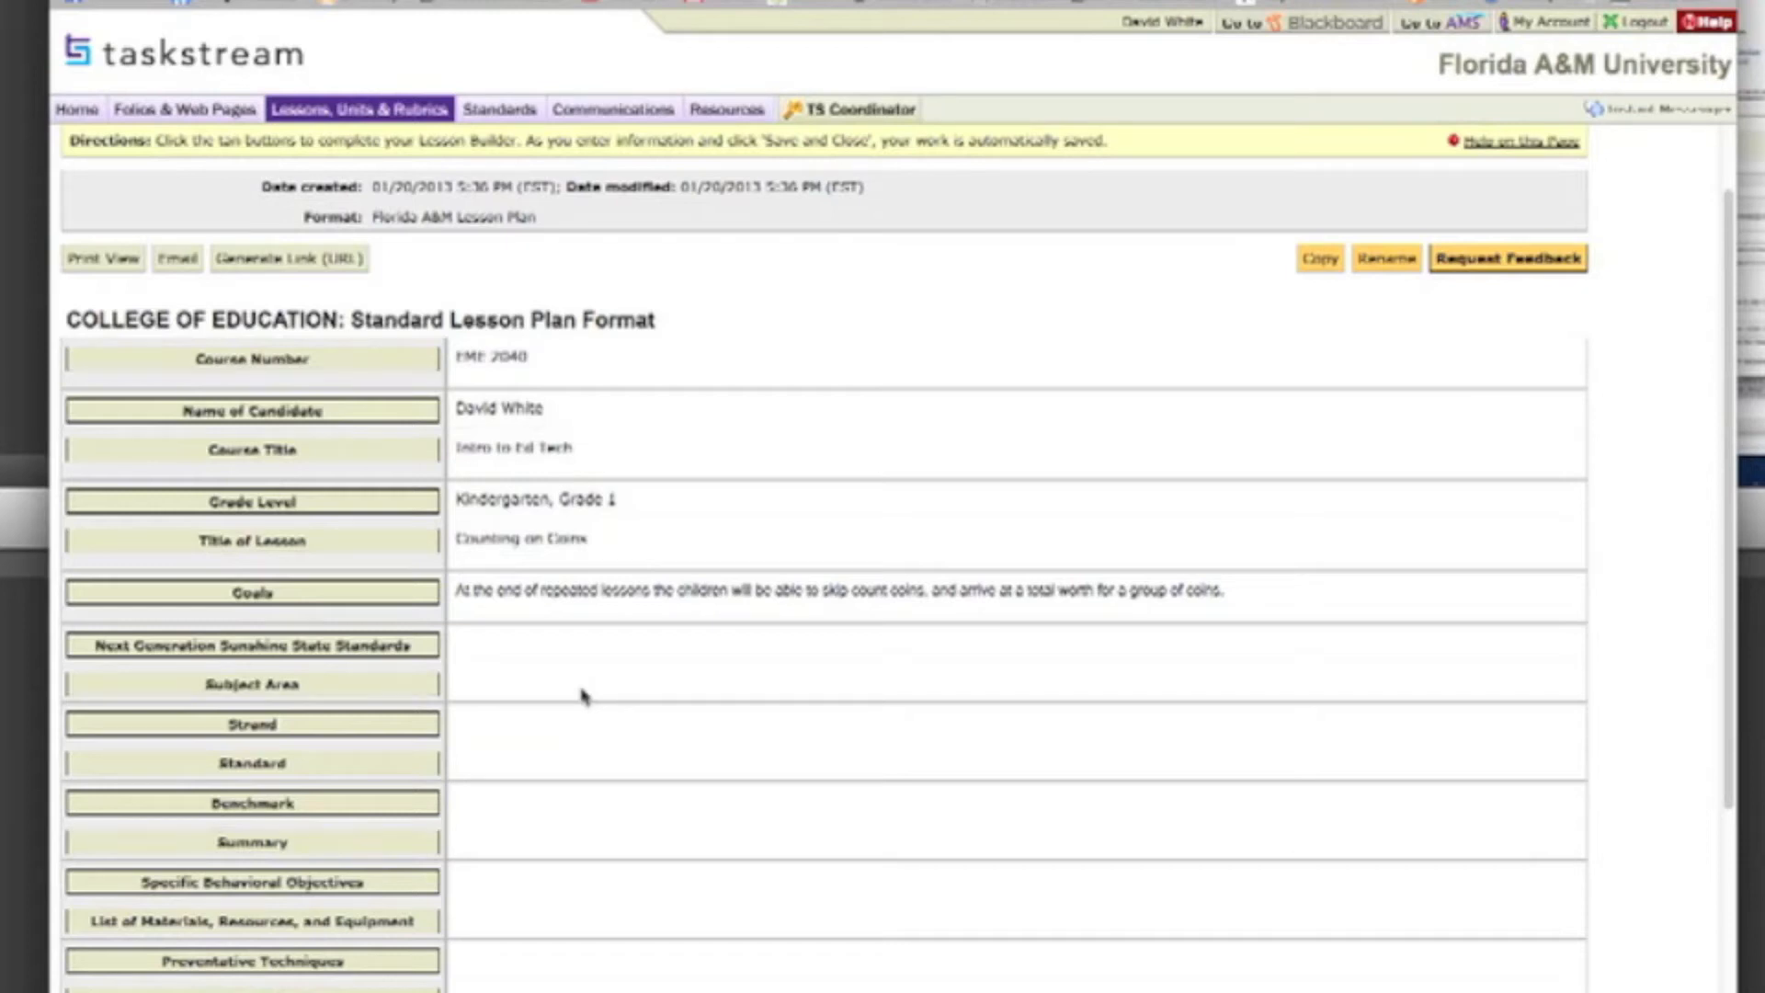
{"action": "scroll", "coordinate": [221, 685], "scroll_direction": "down", "scroll_amount": 1}
{"action": "scroll", "coordinate": [221, 685], "scroll_direction": "down", "scroll_amount": 1}
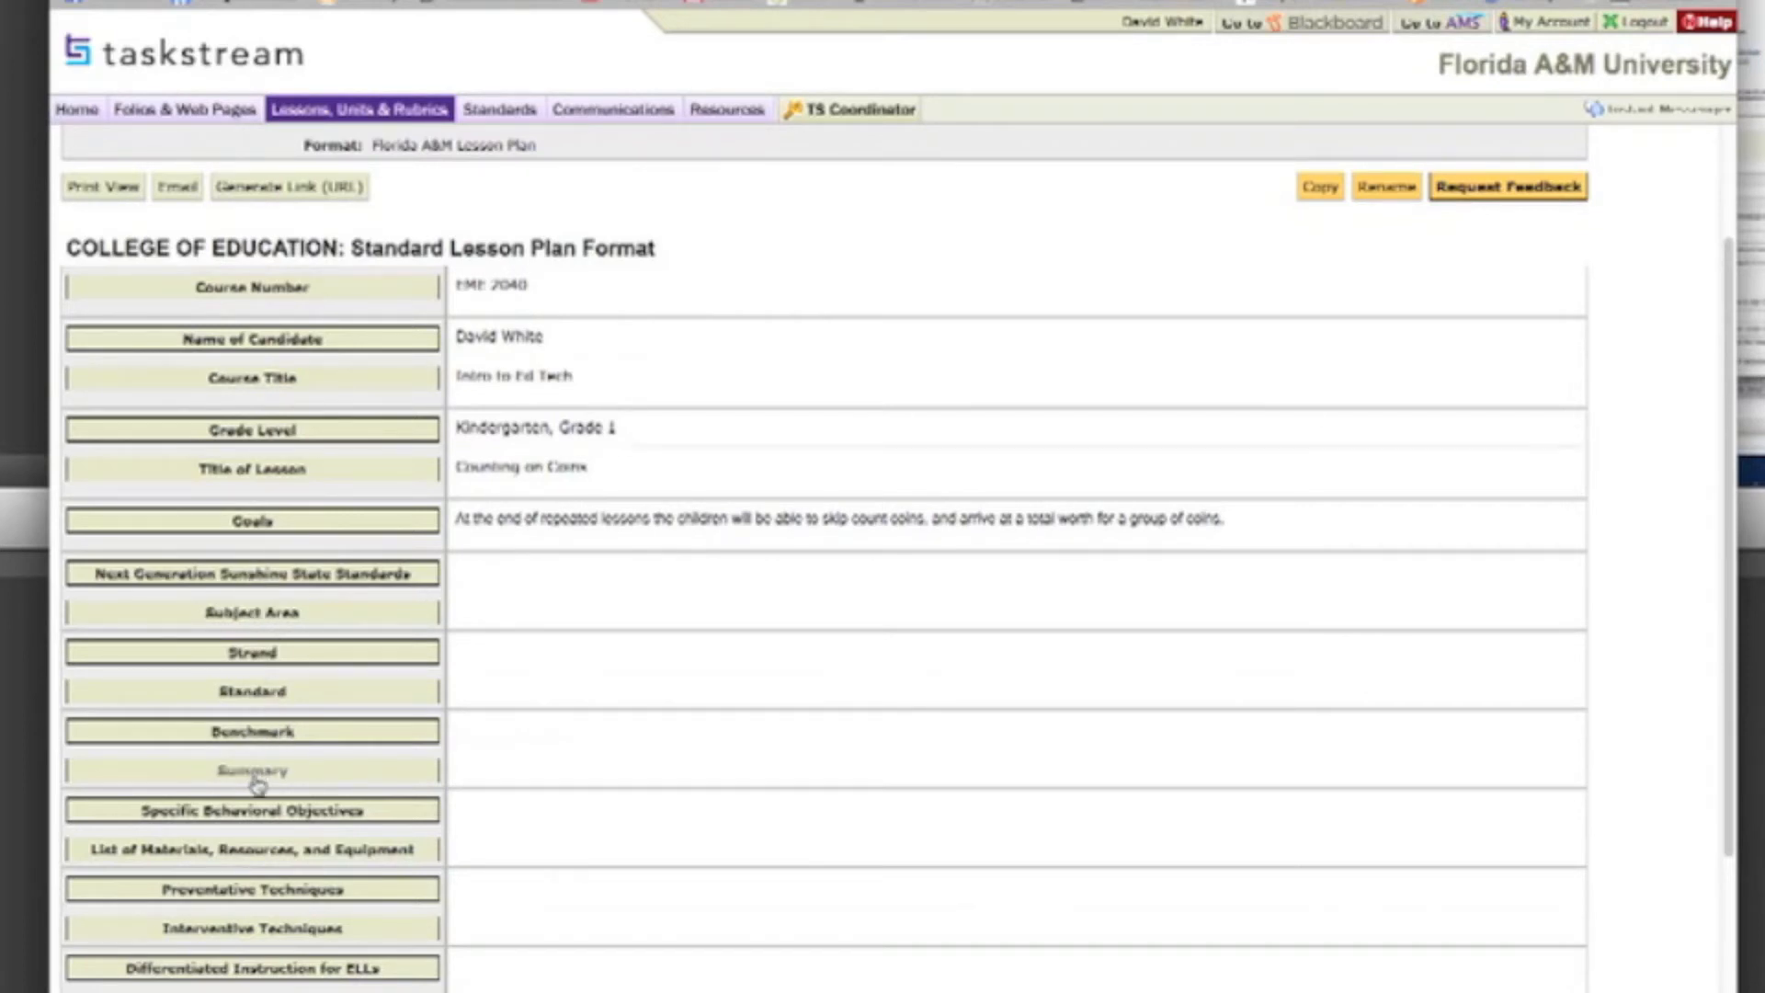
{"action": "left_click", "coordinate": [264, 576]}
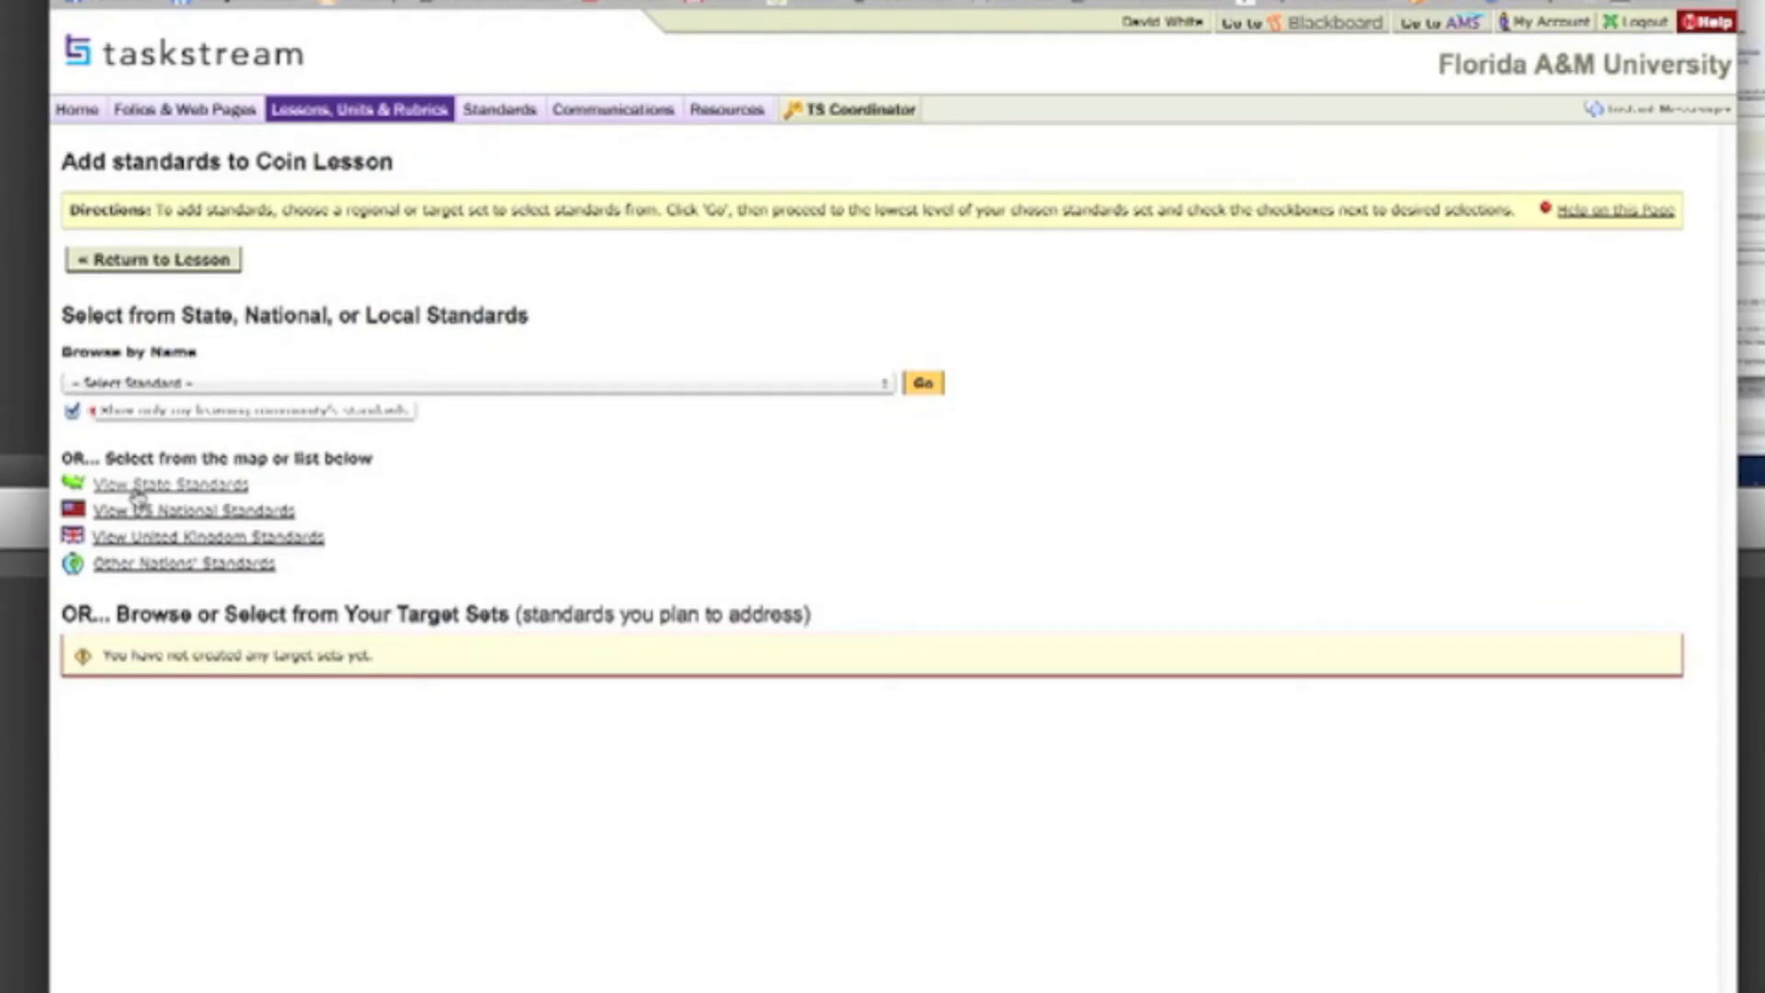
{"action": "left_click", "coordinate": [138, 497]}
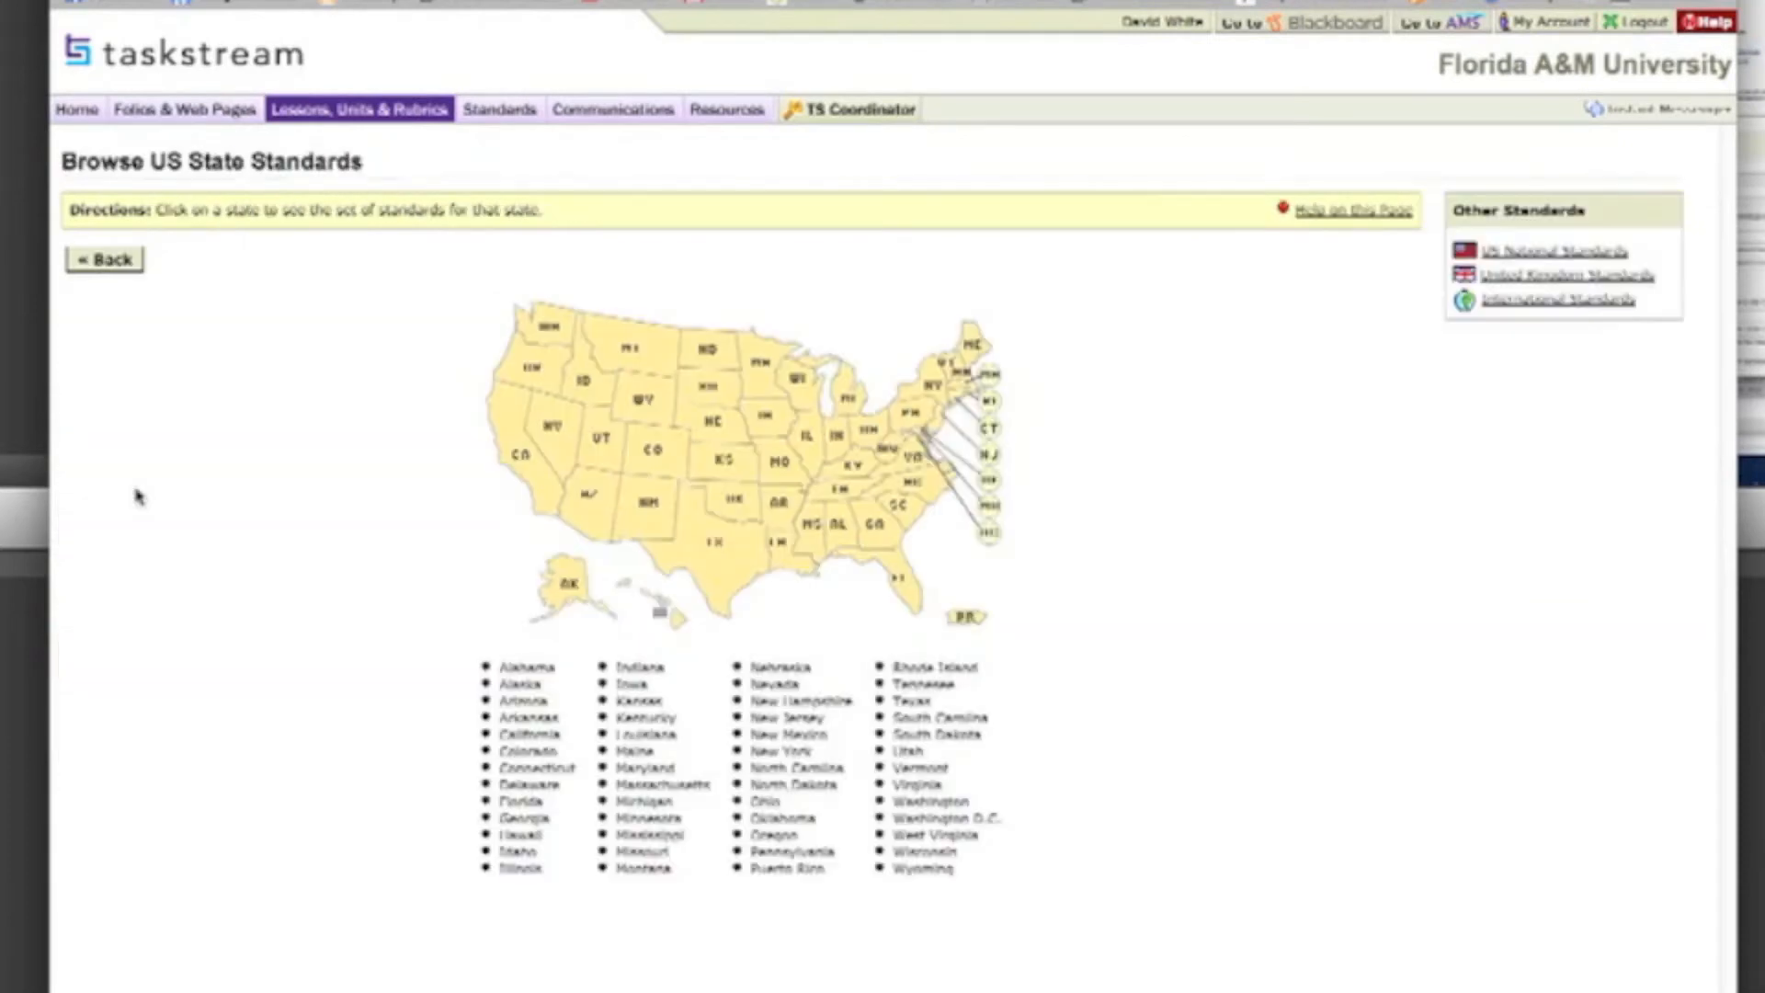
{"action": "left_click", "coordinate": [892, 573]}
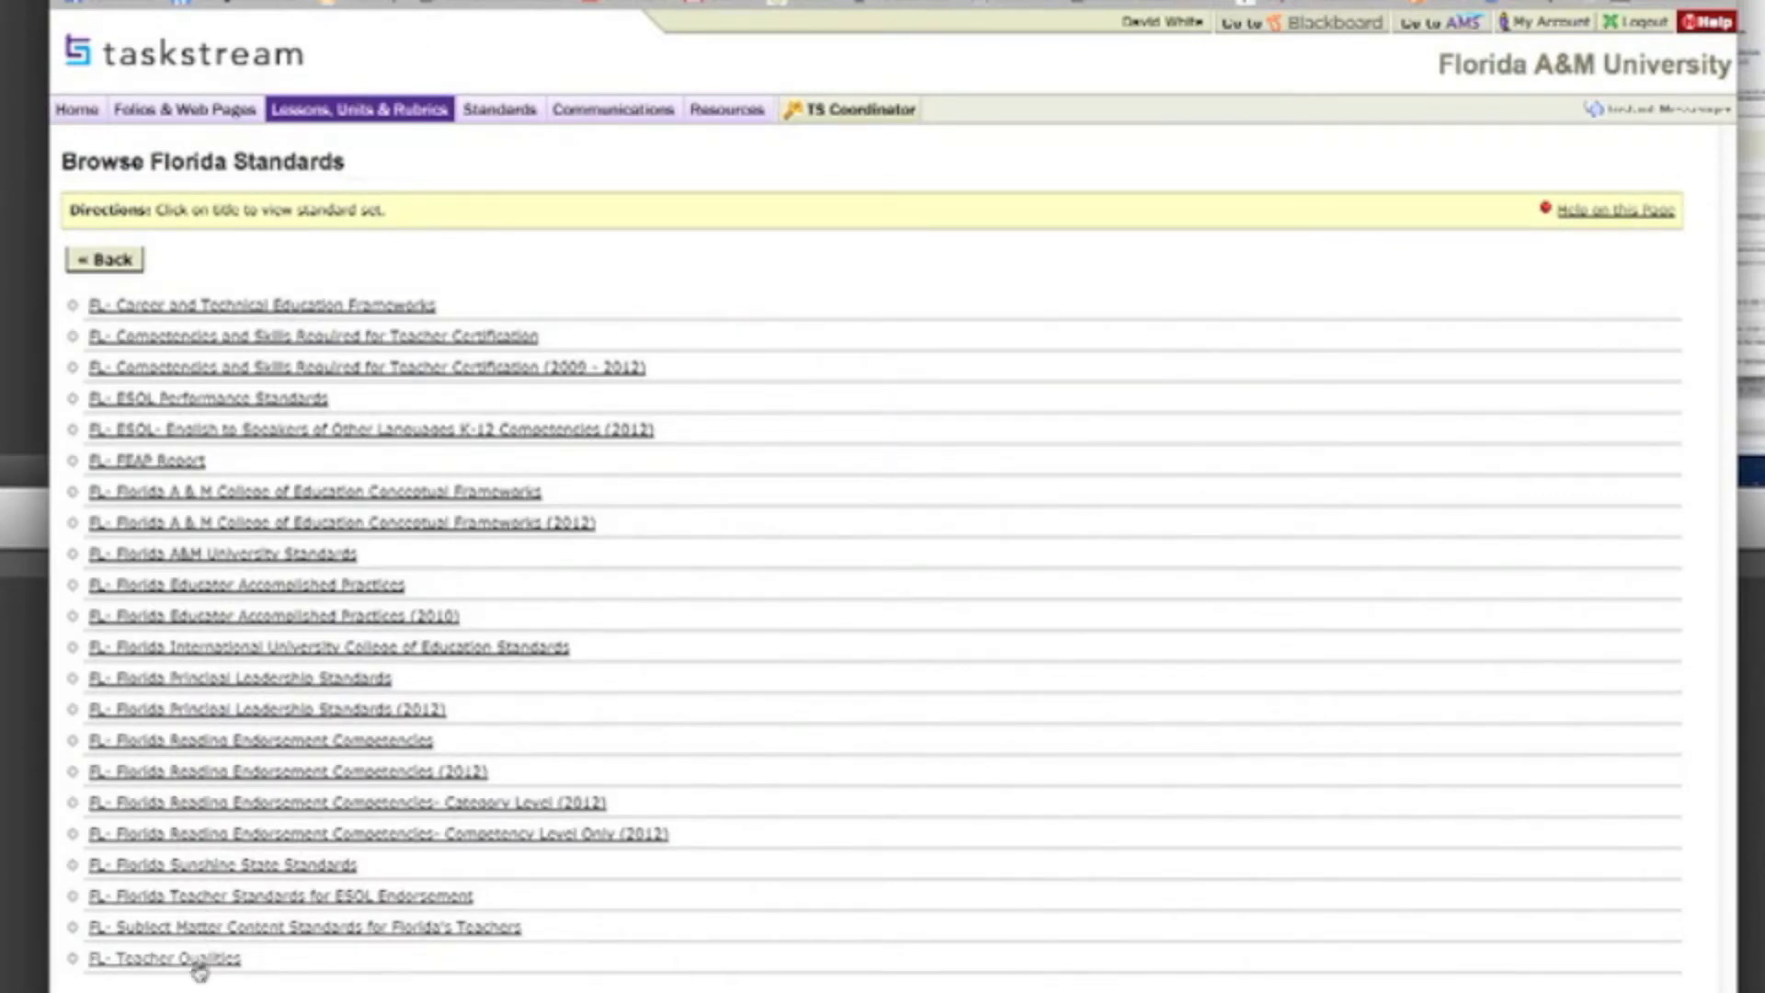
{"action": "left_click", "coordinate": [202, 866]}
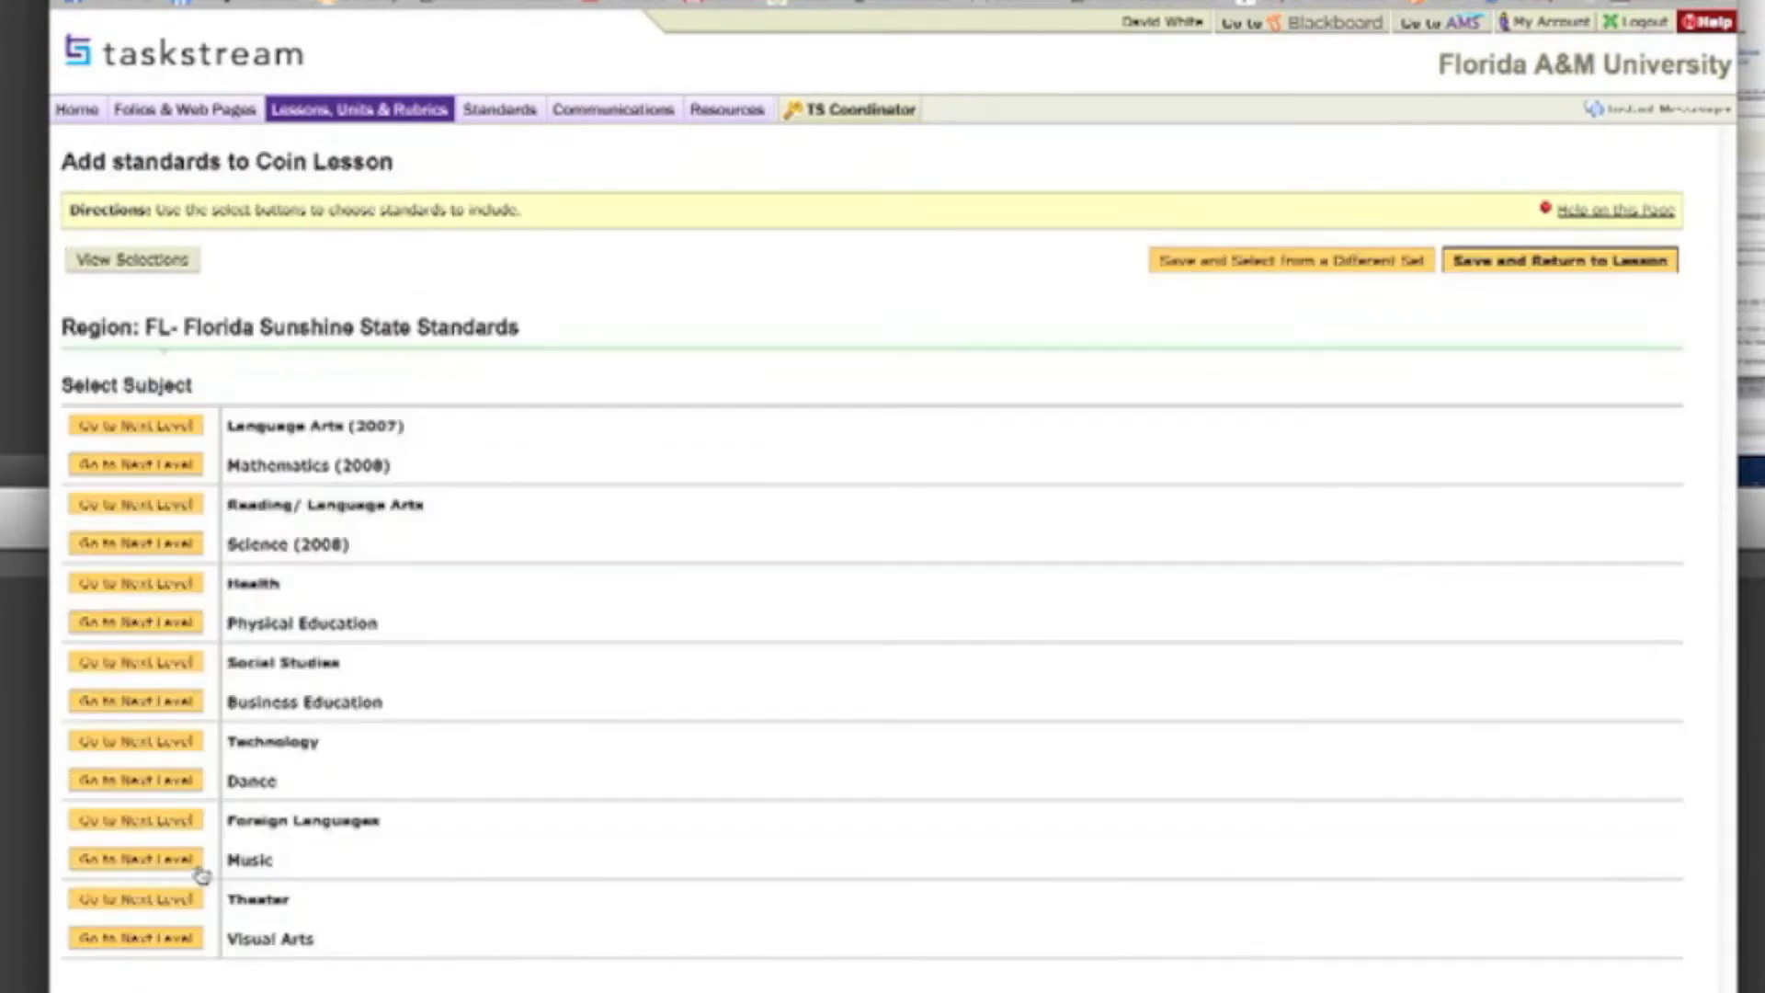
{"action": "left_click", "coordinate": [166, 465]}
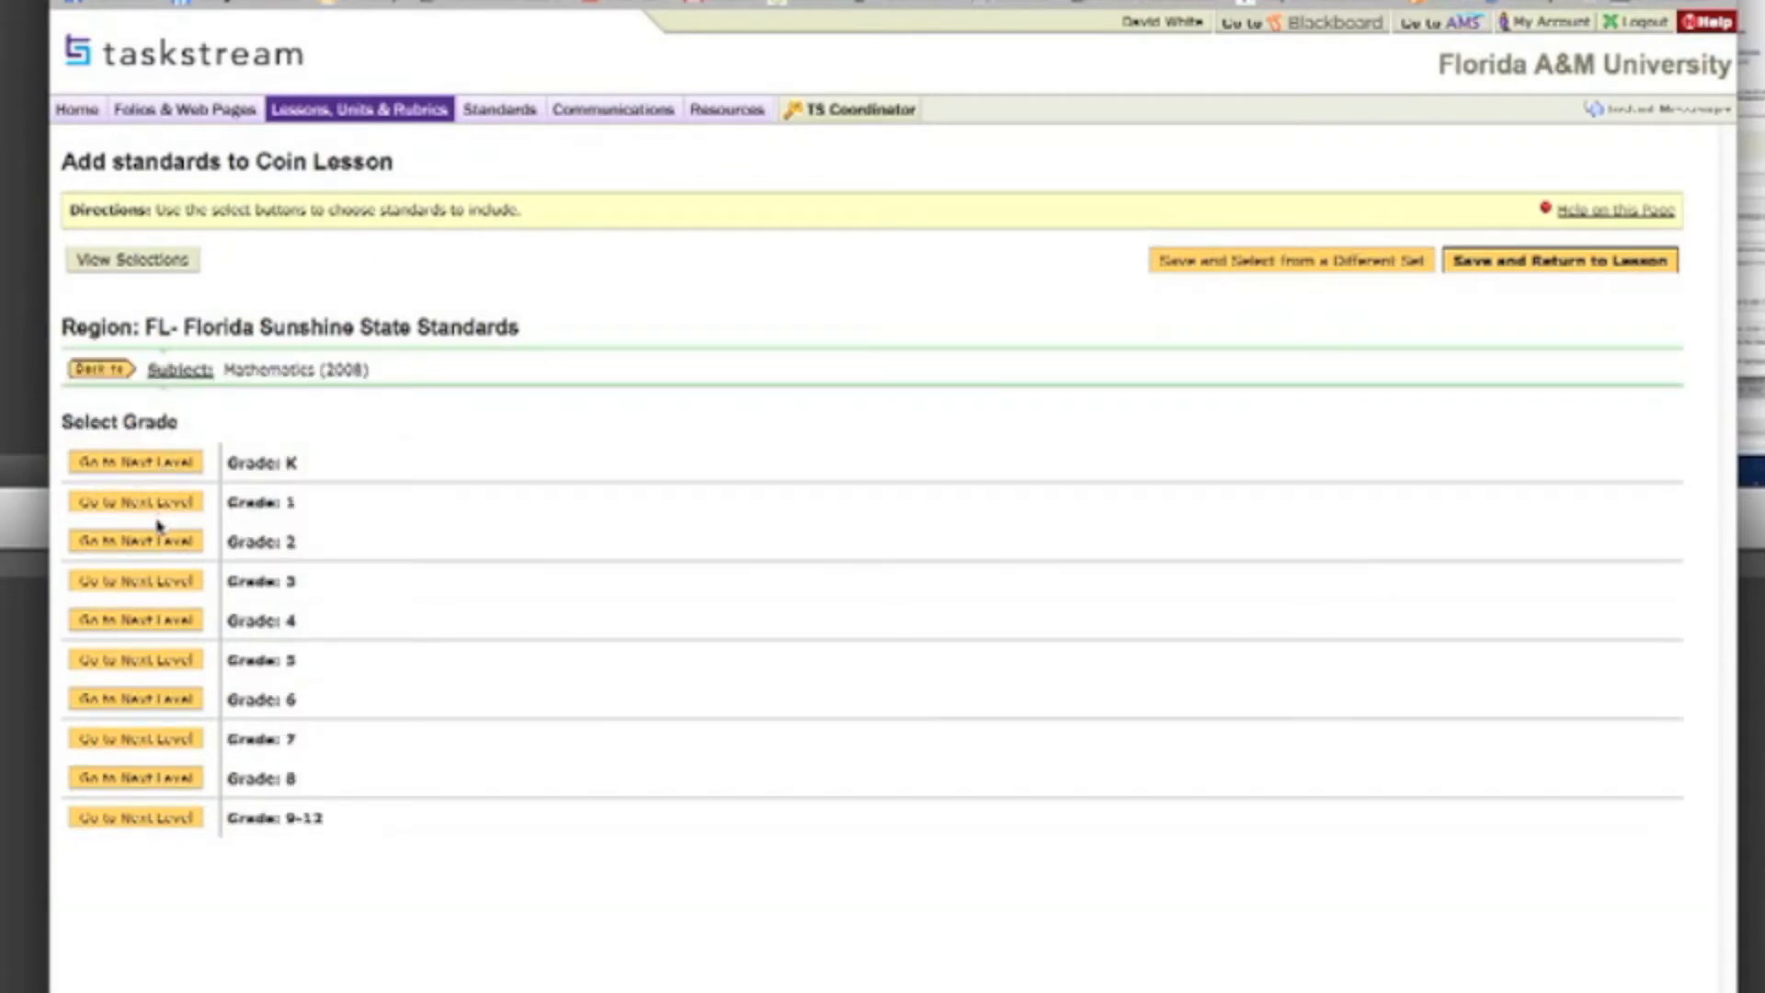
Step: Check the Grade 1 benchmarks under Supporting Idea 6: Number and Operations, and return to the grade list
{"action": "left_click", "coordinate": [164, 504]}
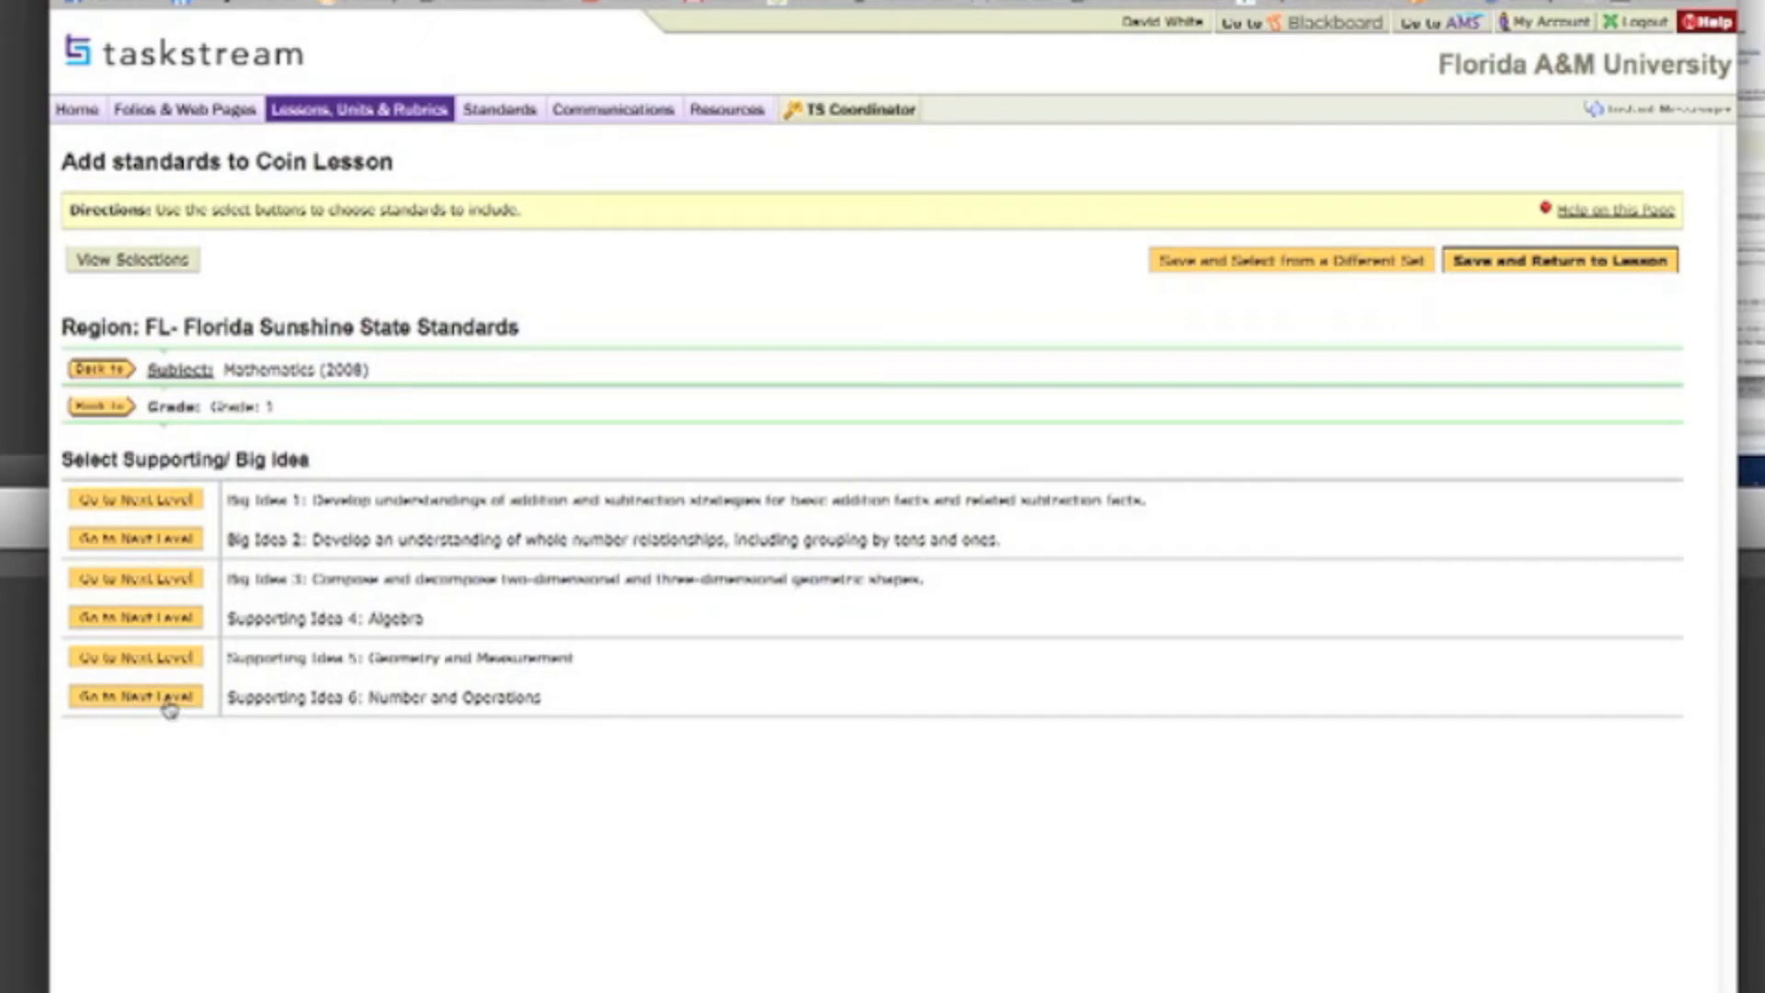
{"action": "left_click", "coordinate": [138, 696]}
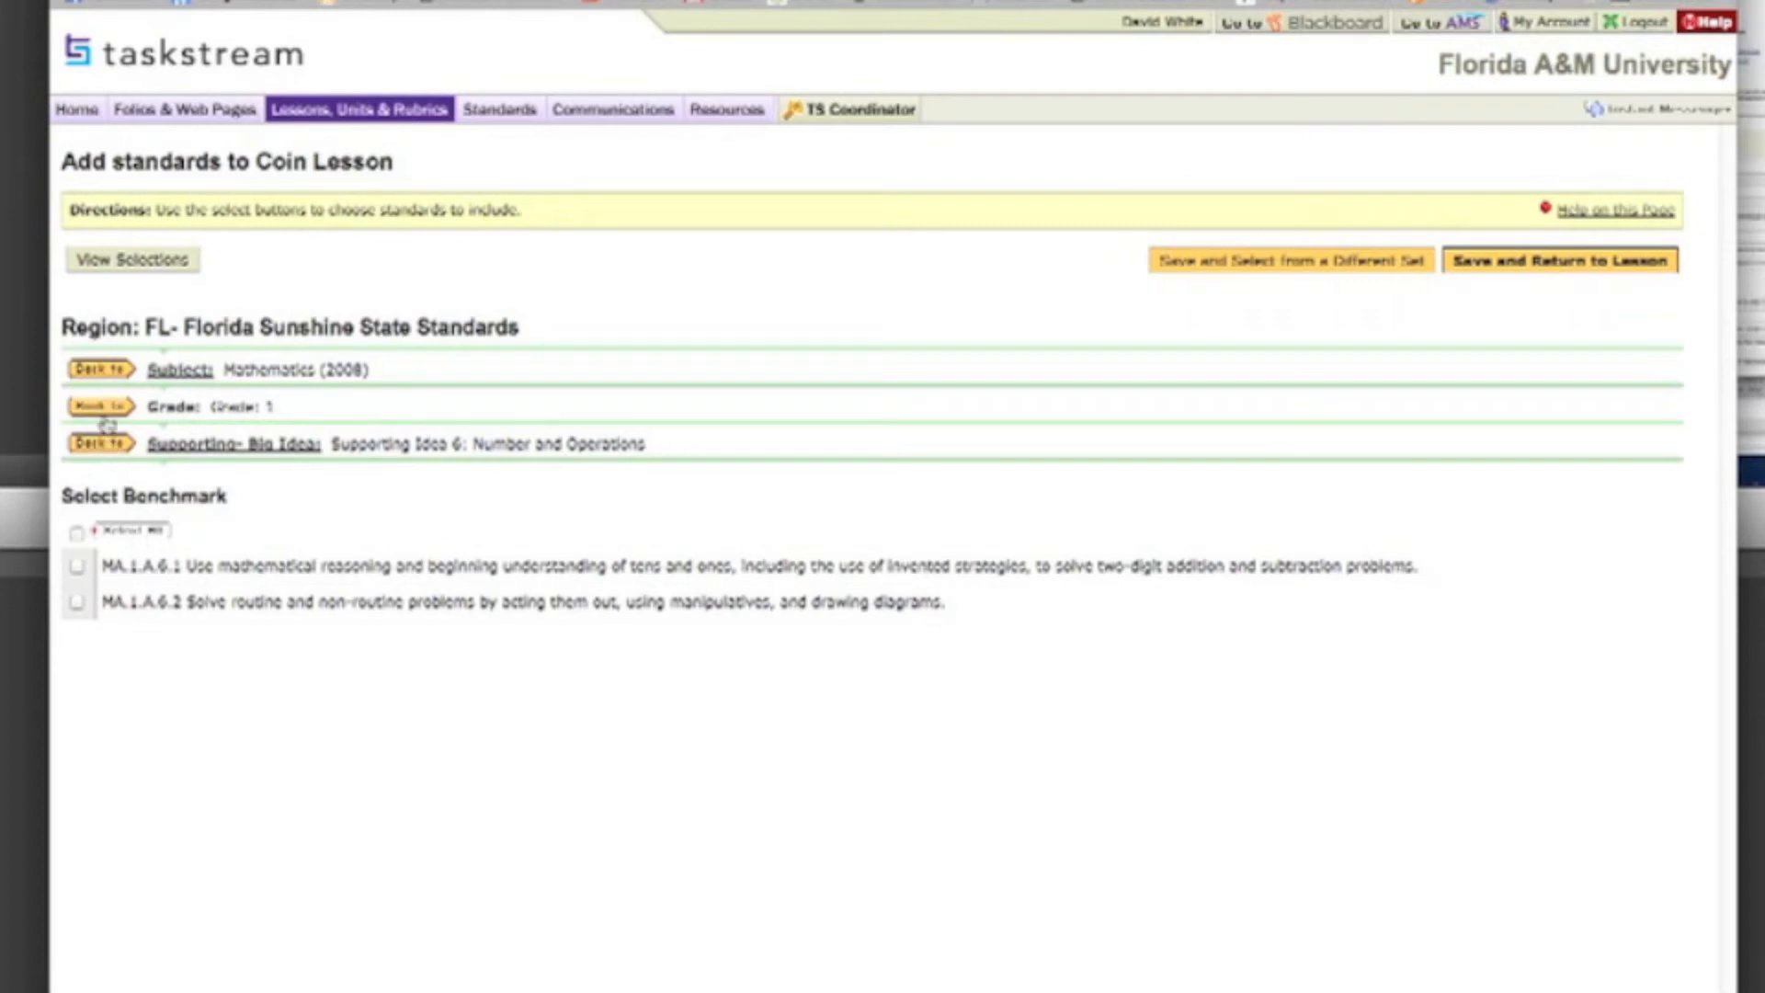
{"action": "left_click", "coordinate": [108, 409]}
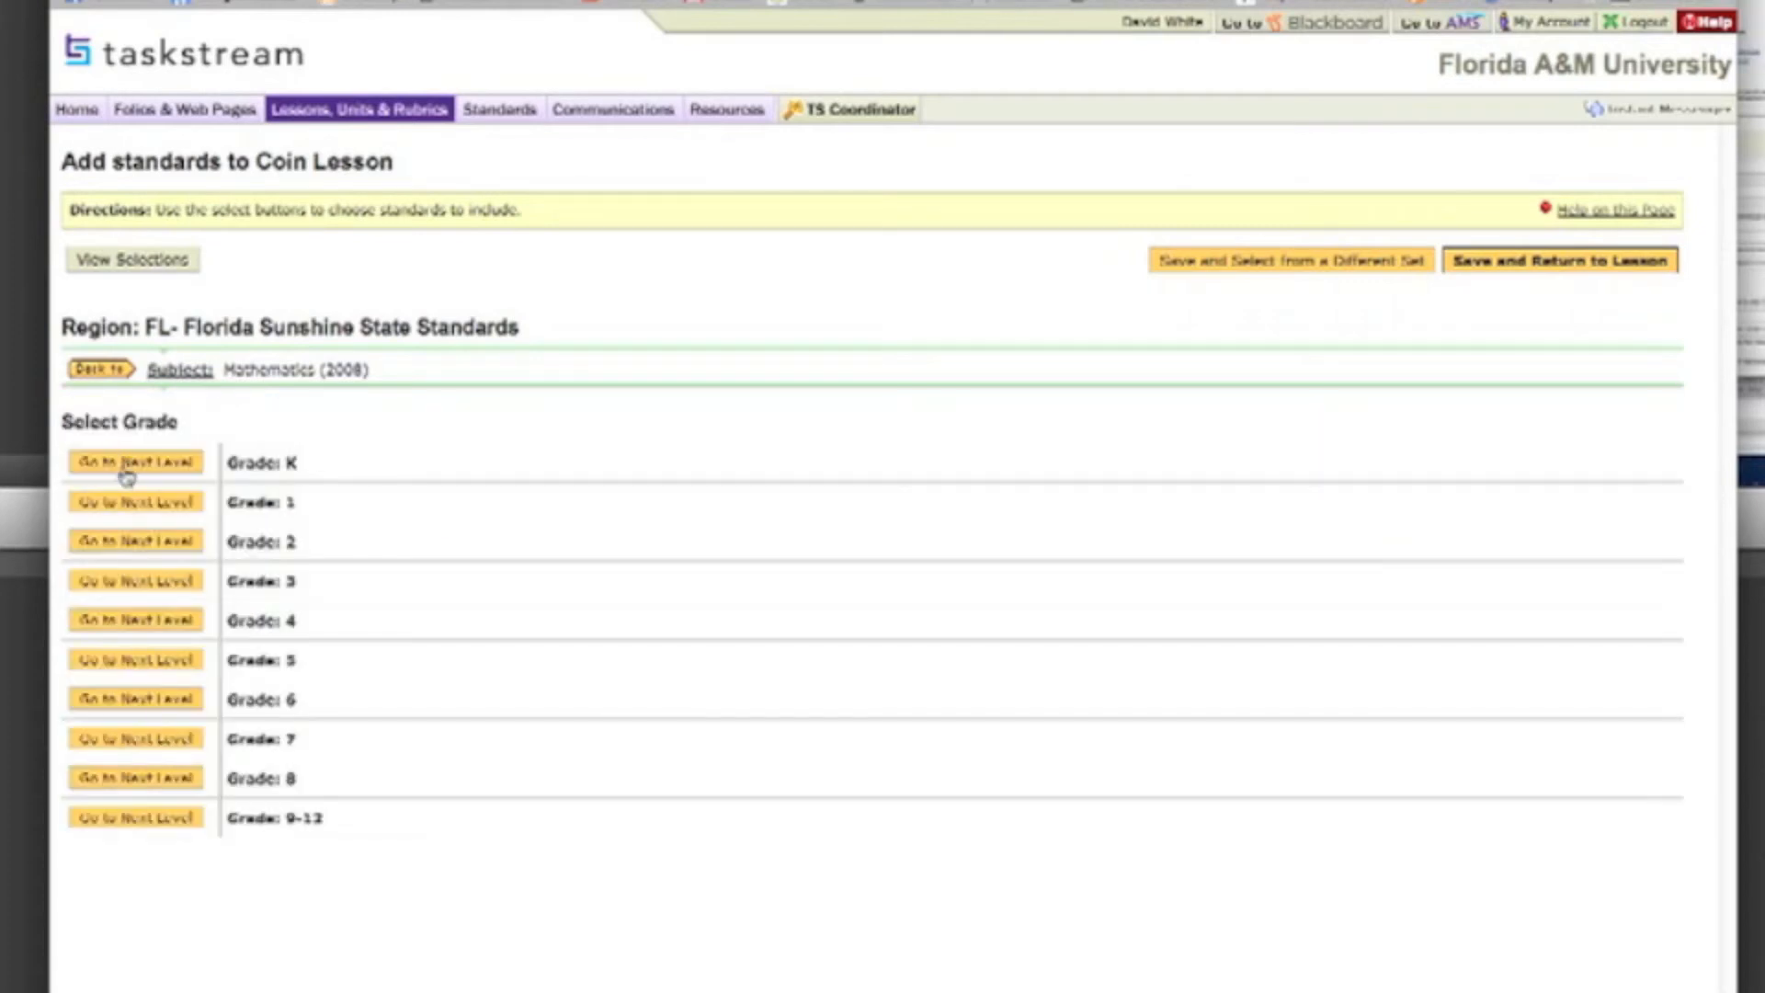
Step: Select benchmark MA.K.A.1.2 under Big Idea 1 of the Grade K mathematics standards
{"action": "left_click", "coordinate": [126, 464]}
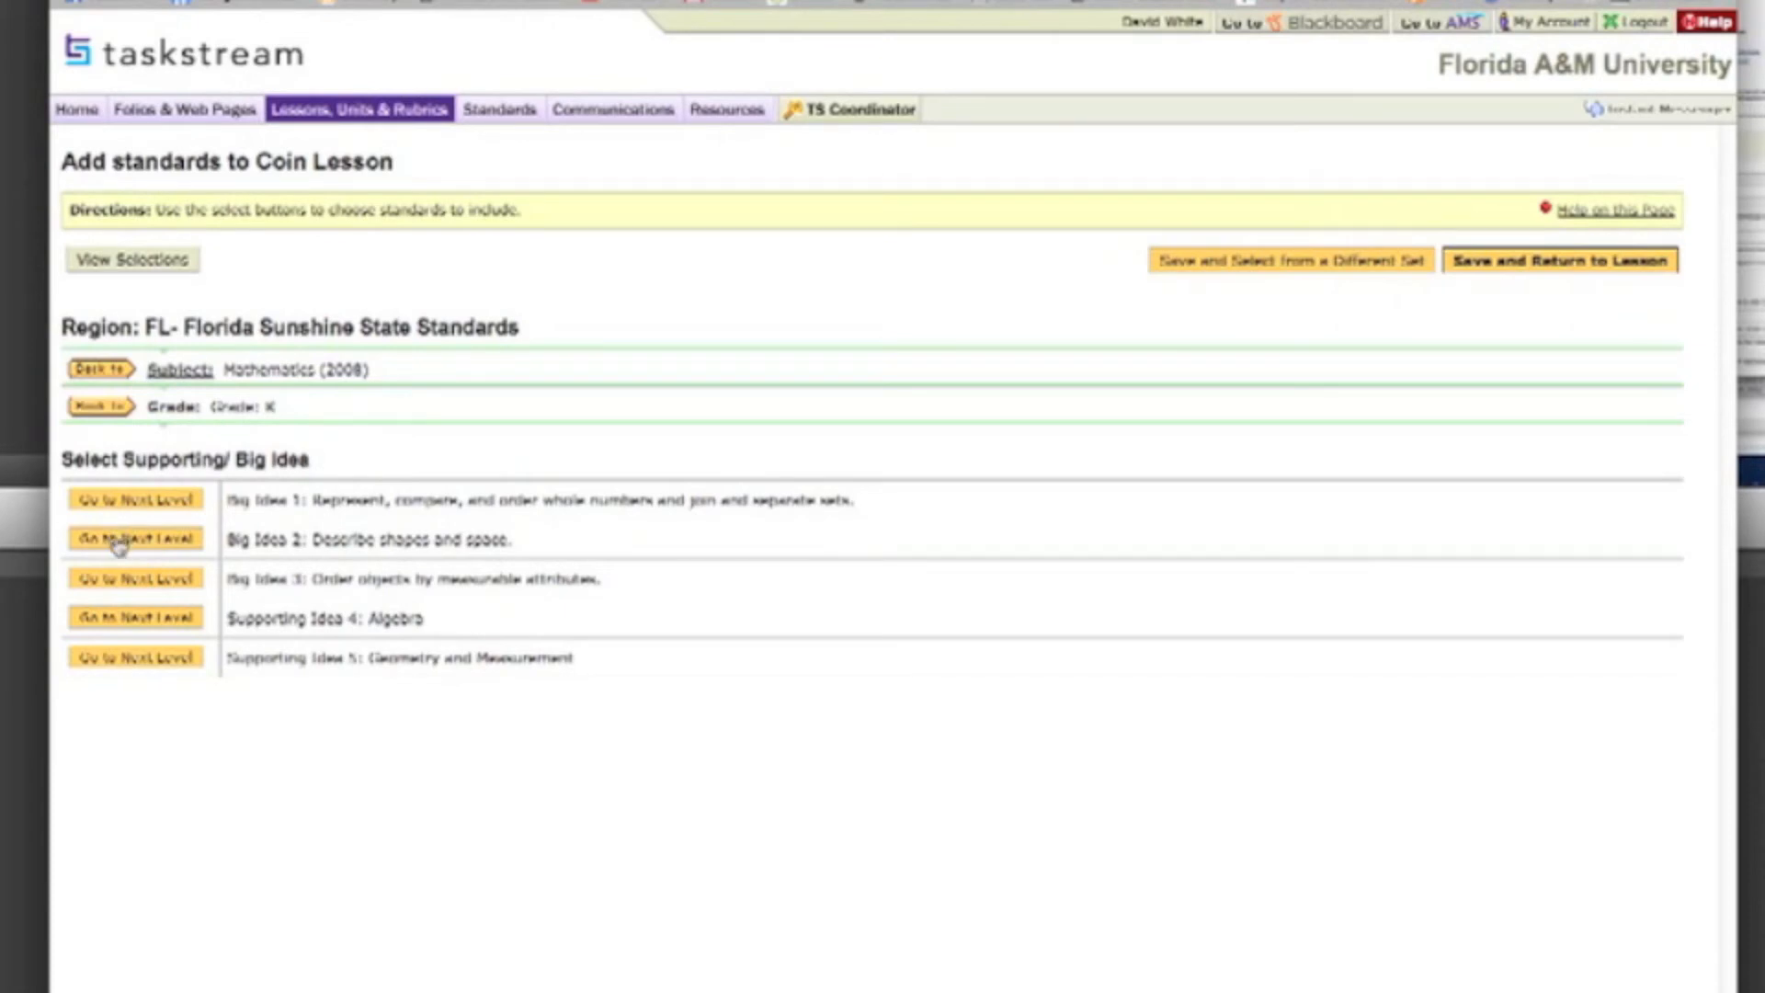
{"action": "left_click", "coordinate": [152, 584]}
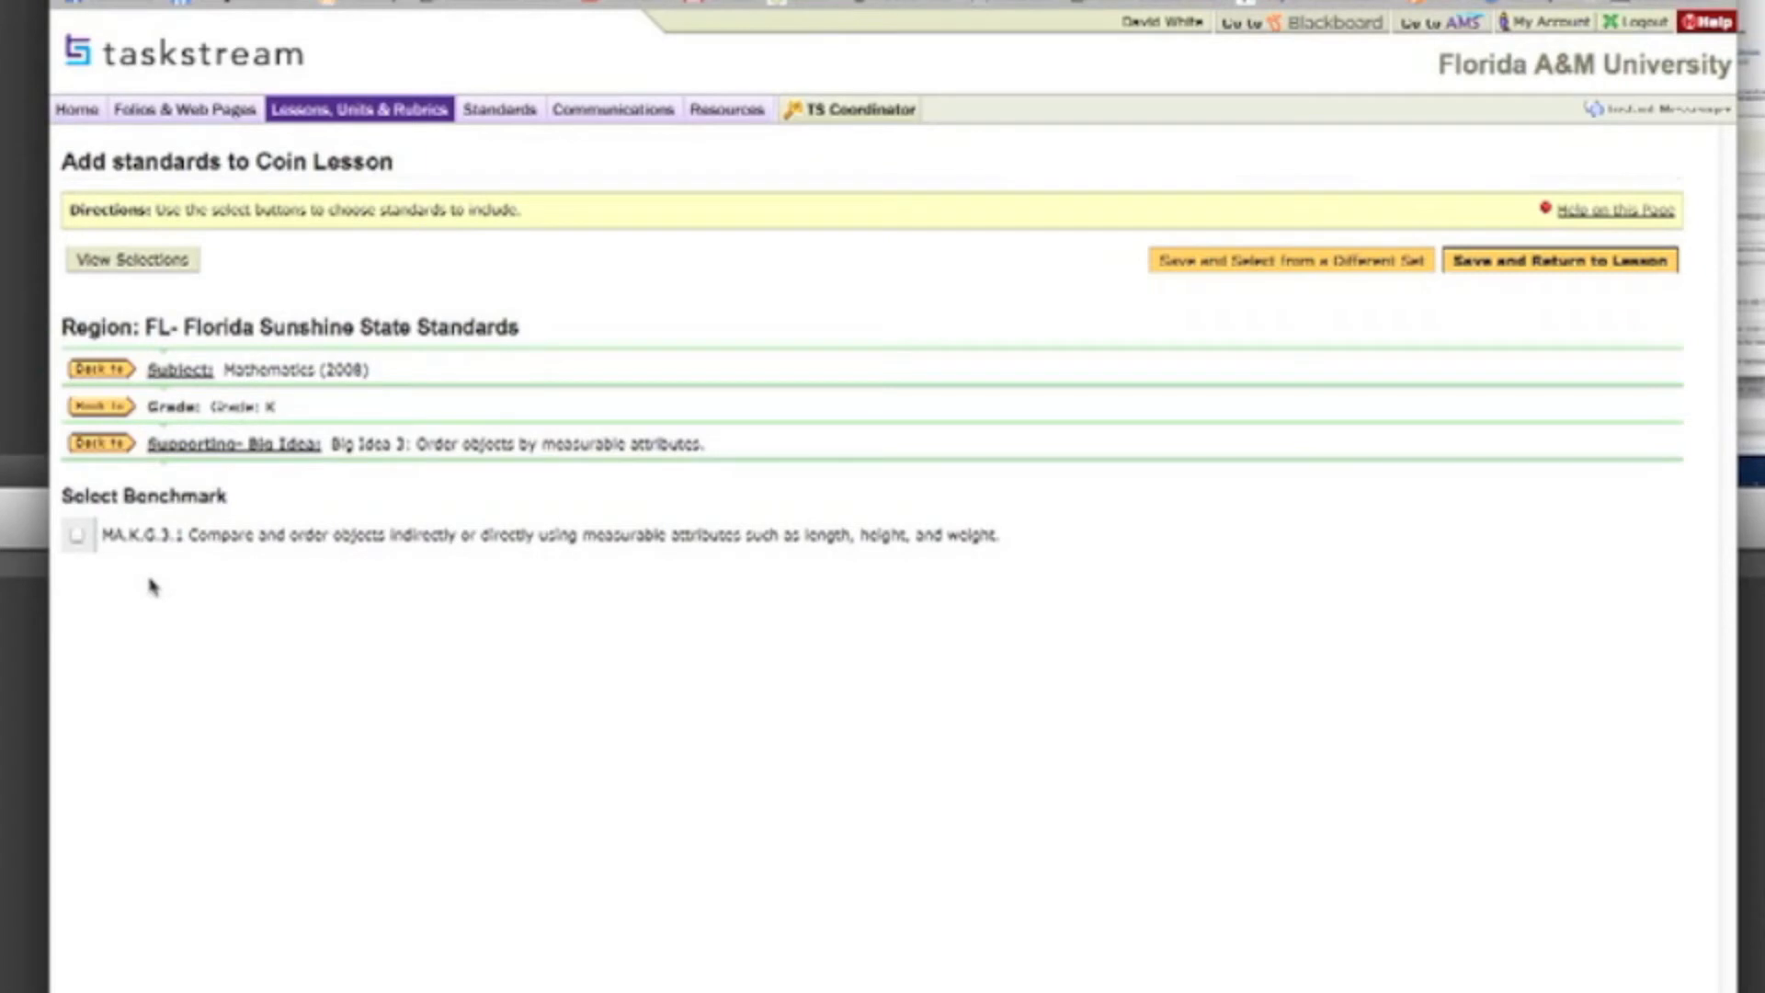
{"action": "left_click", "coordinate": [103, 444]}
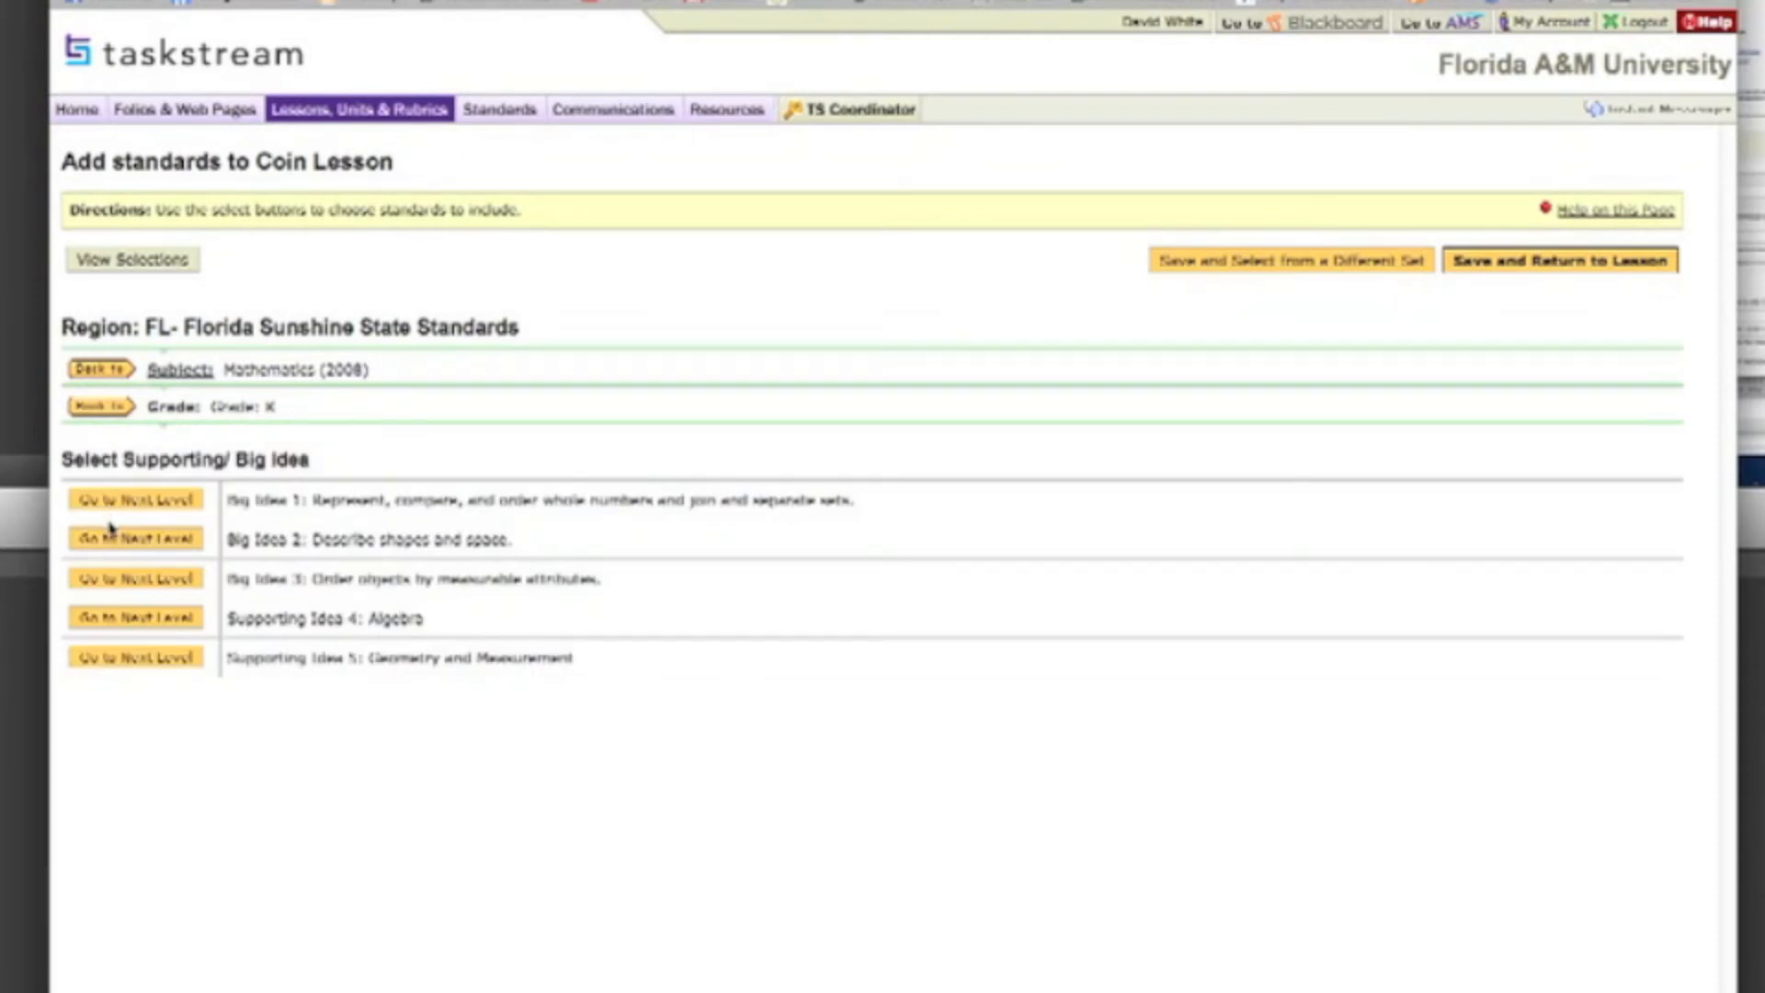
{"action": "left_click", "coordinate": [129, 501]}
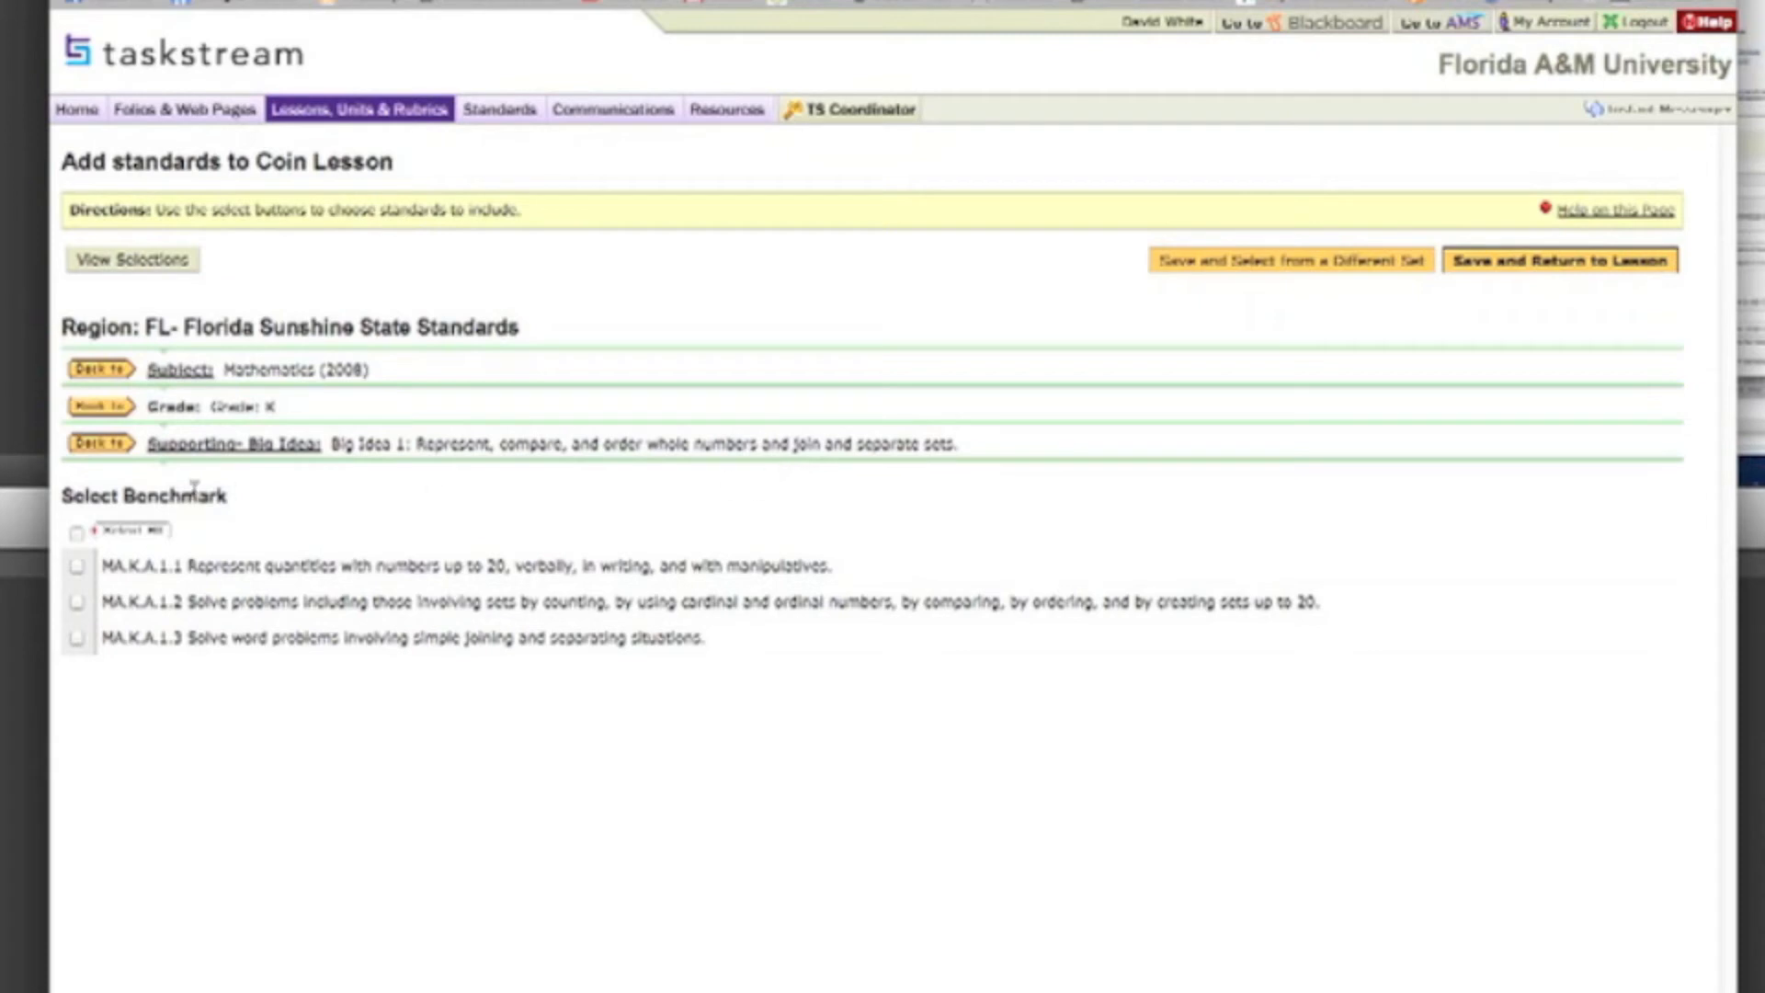
{"action": "left_click", "coordinate": [77, 604]}
Step: Check the Grade K benchmarks under Supporting Idea 5: Geometry and Measurement and under Big Idea 3
{"action": "left_click", "coordinate": [101, 444]}
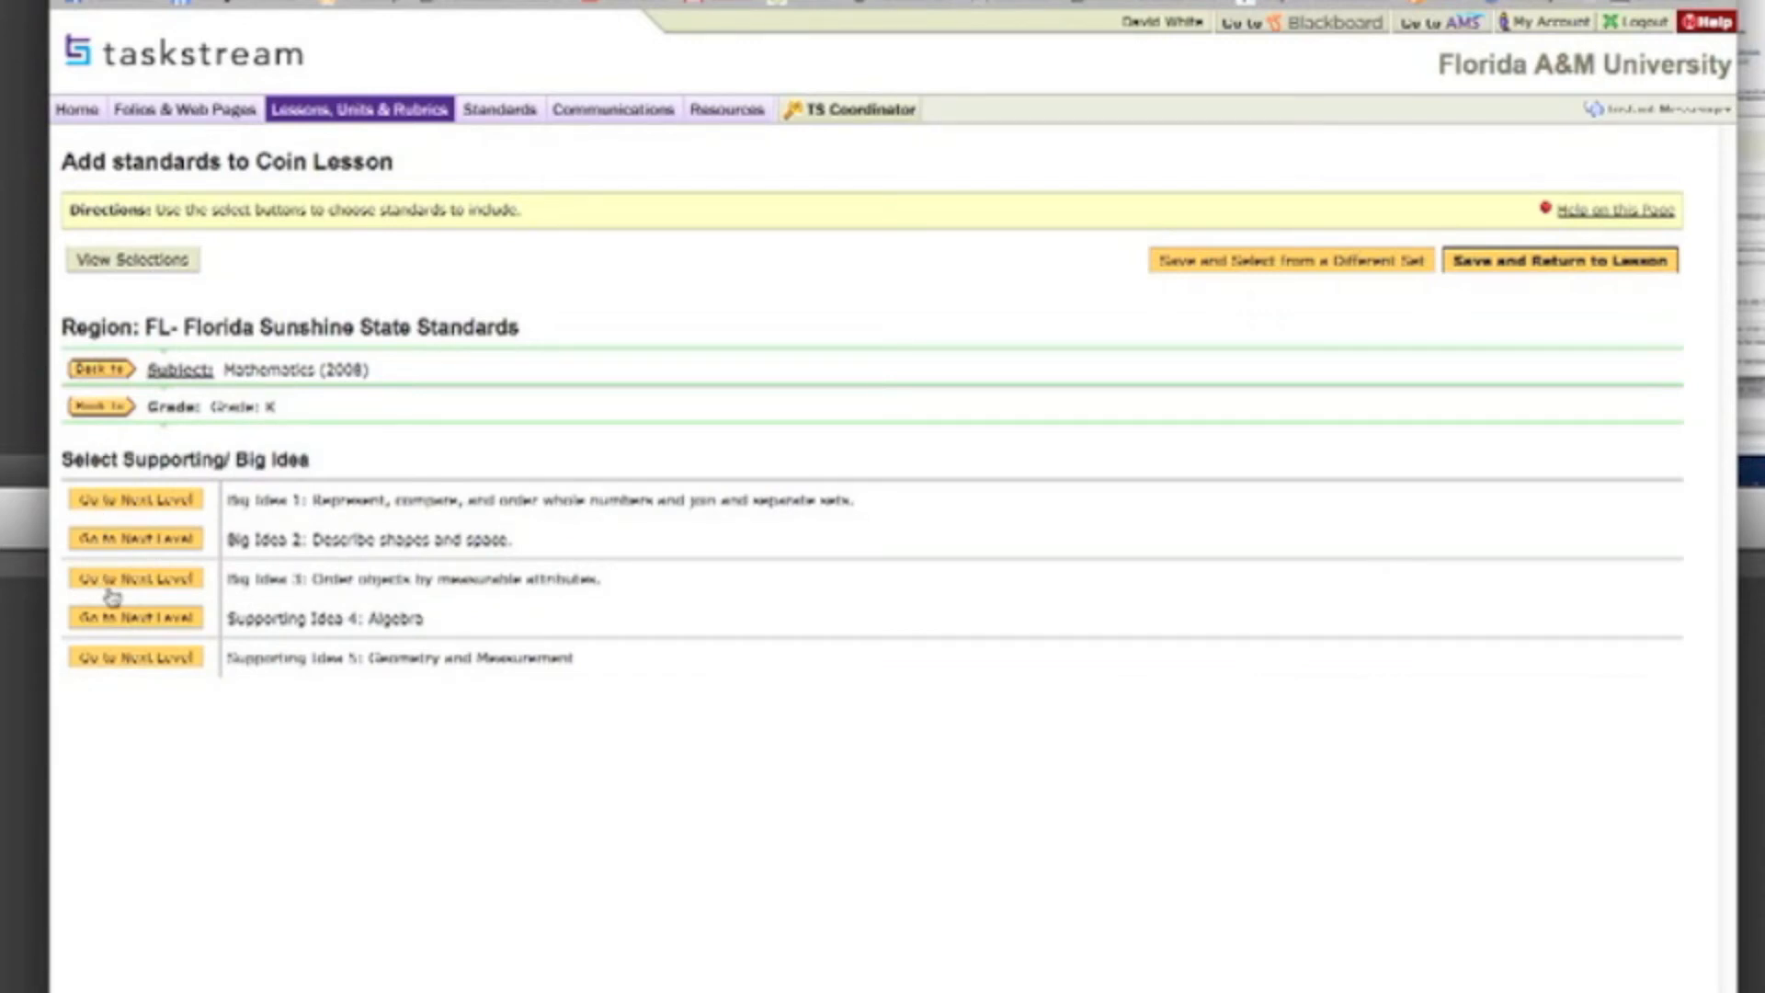
{"action": "left_click", "coordinate": [126, 658]}
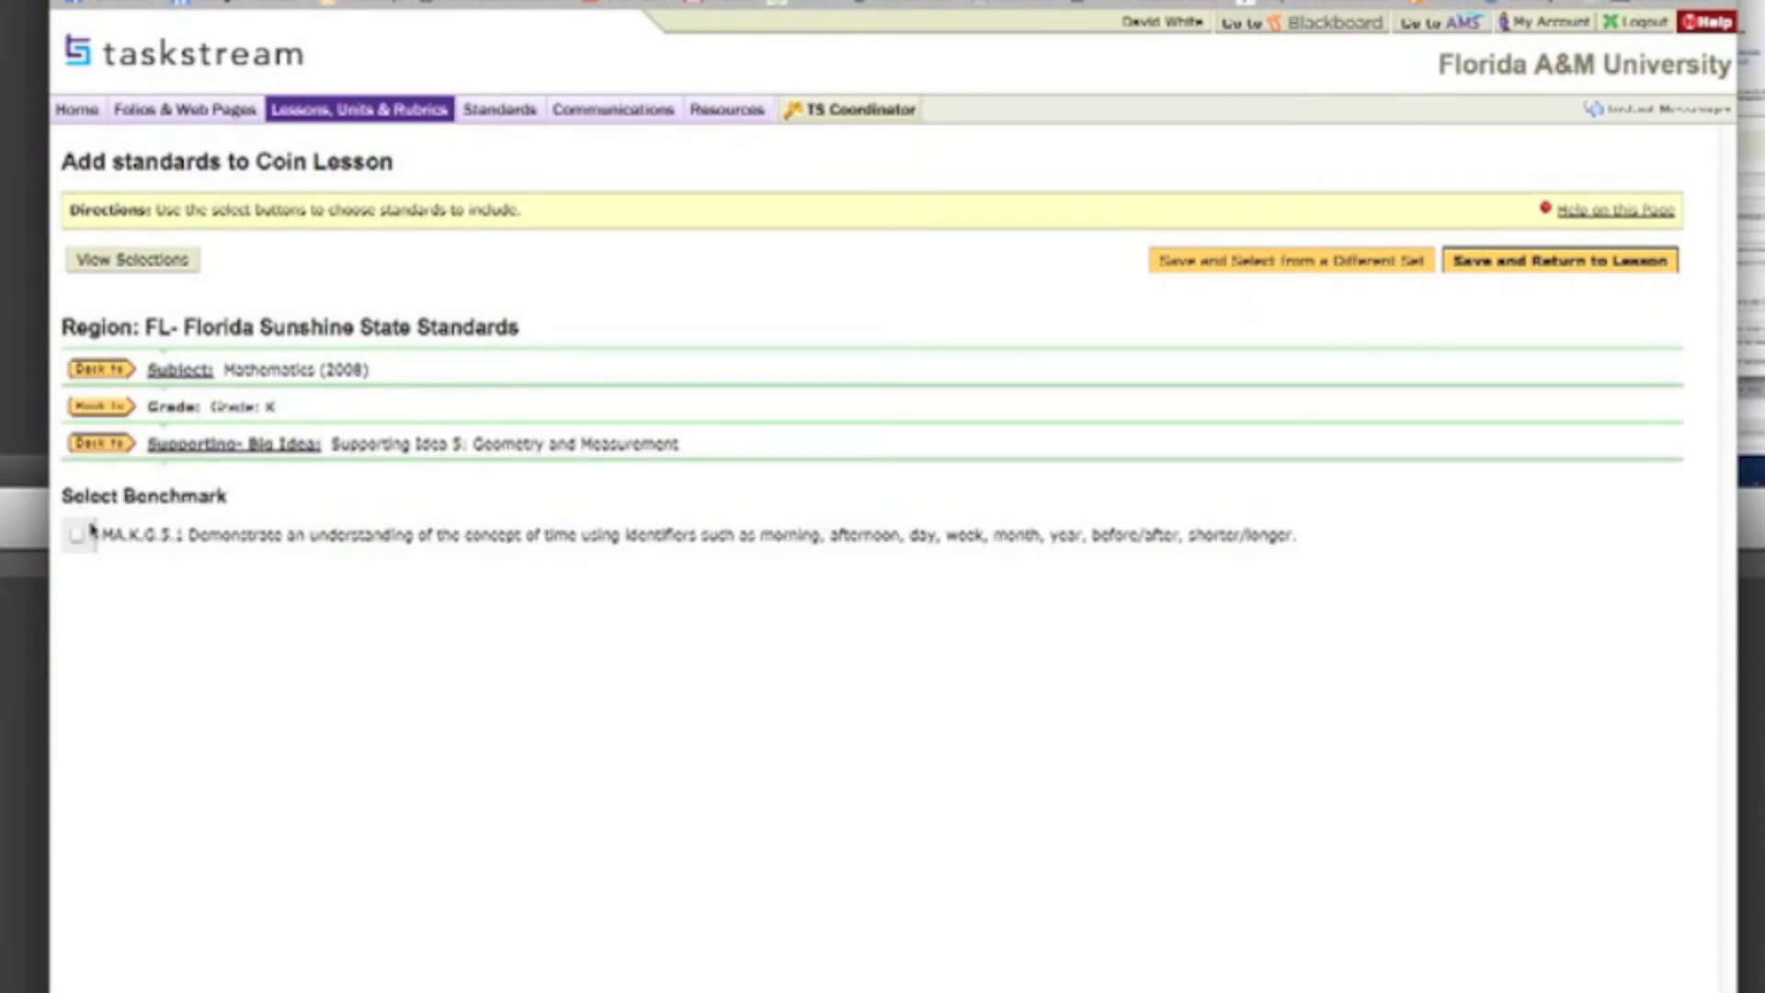
{"action": "left_click", "coordinate": [103, 444]}
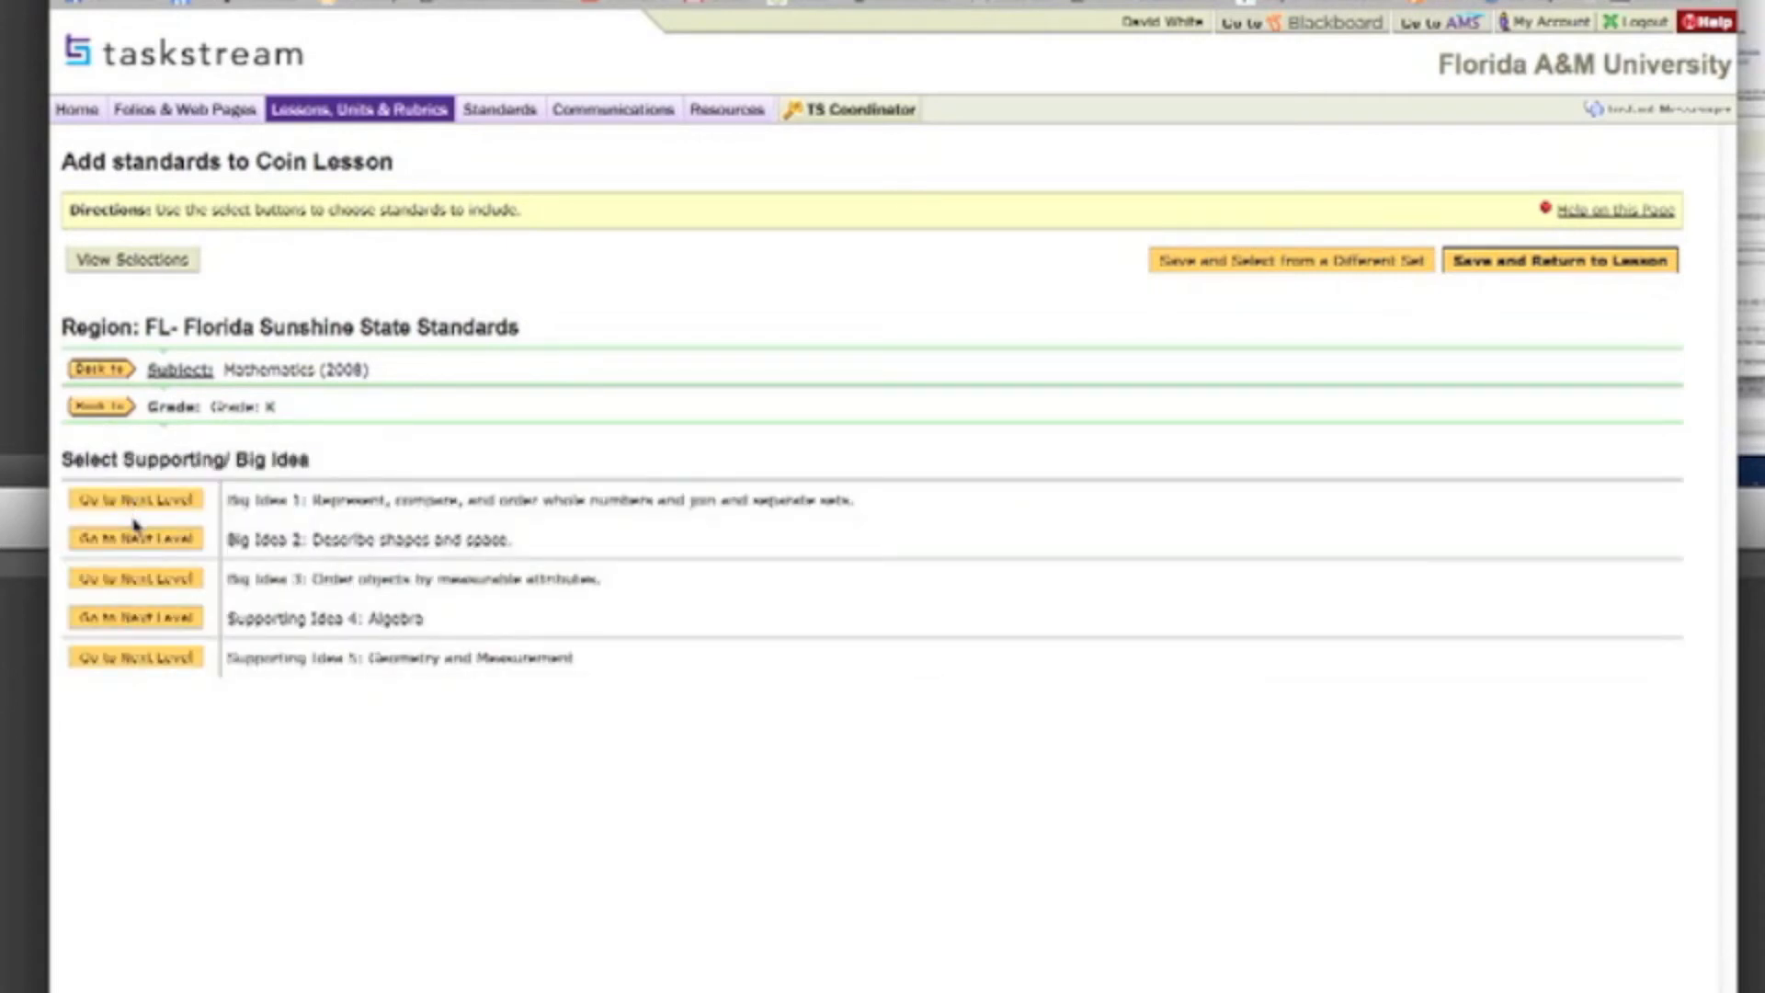
{"action": "left_click", "coordinate": [138, 579]}
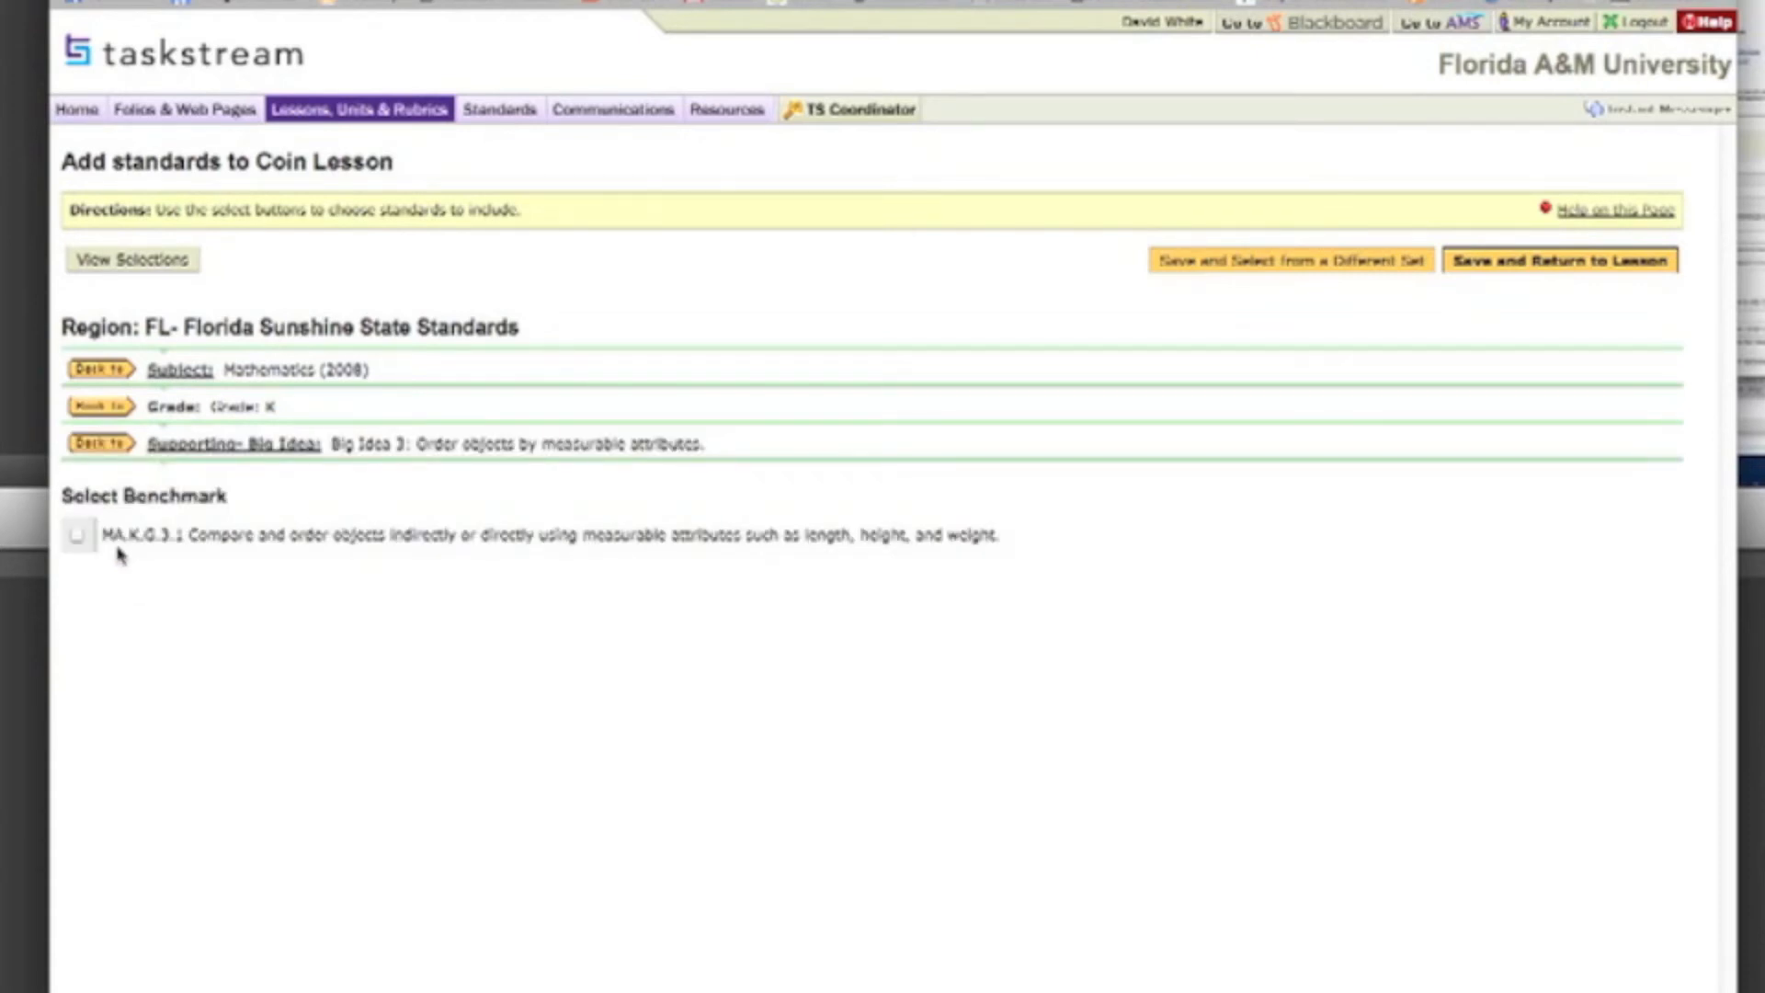
{"action": "left_click", "coordinate": [104, 445]}
Step: Reopen the Grade K Big Idea 1 benchmarks and save the selected standard to the lesson
{"action": "left_click", "coordinate": [132, 501]}
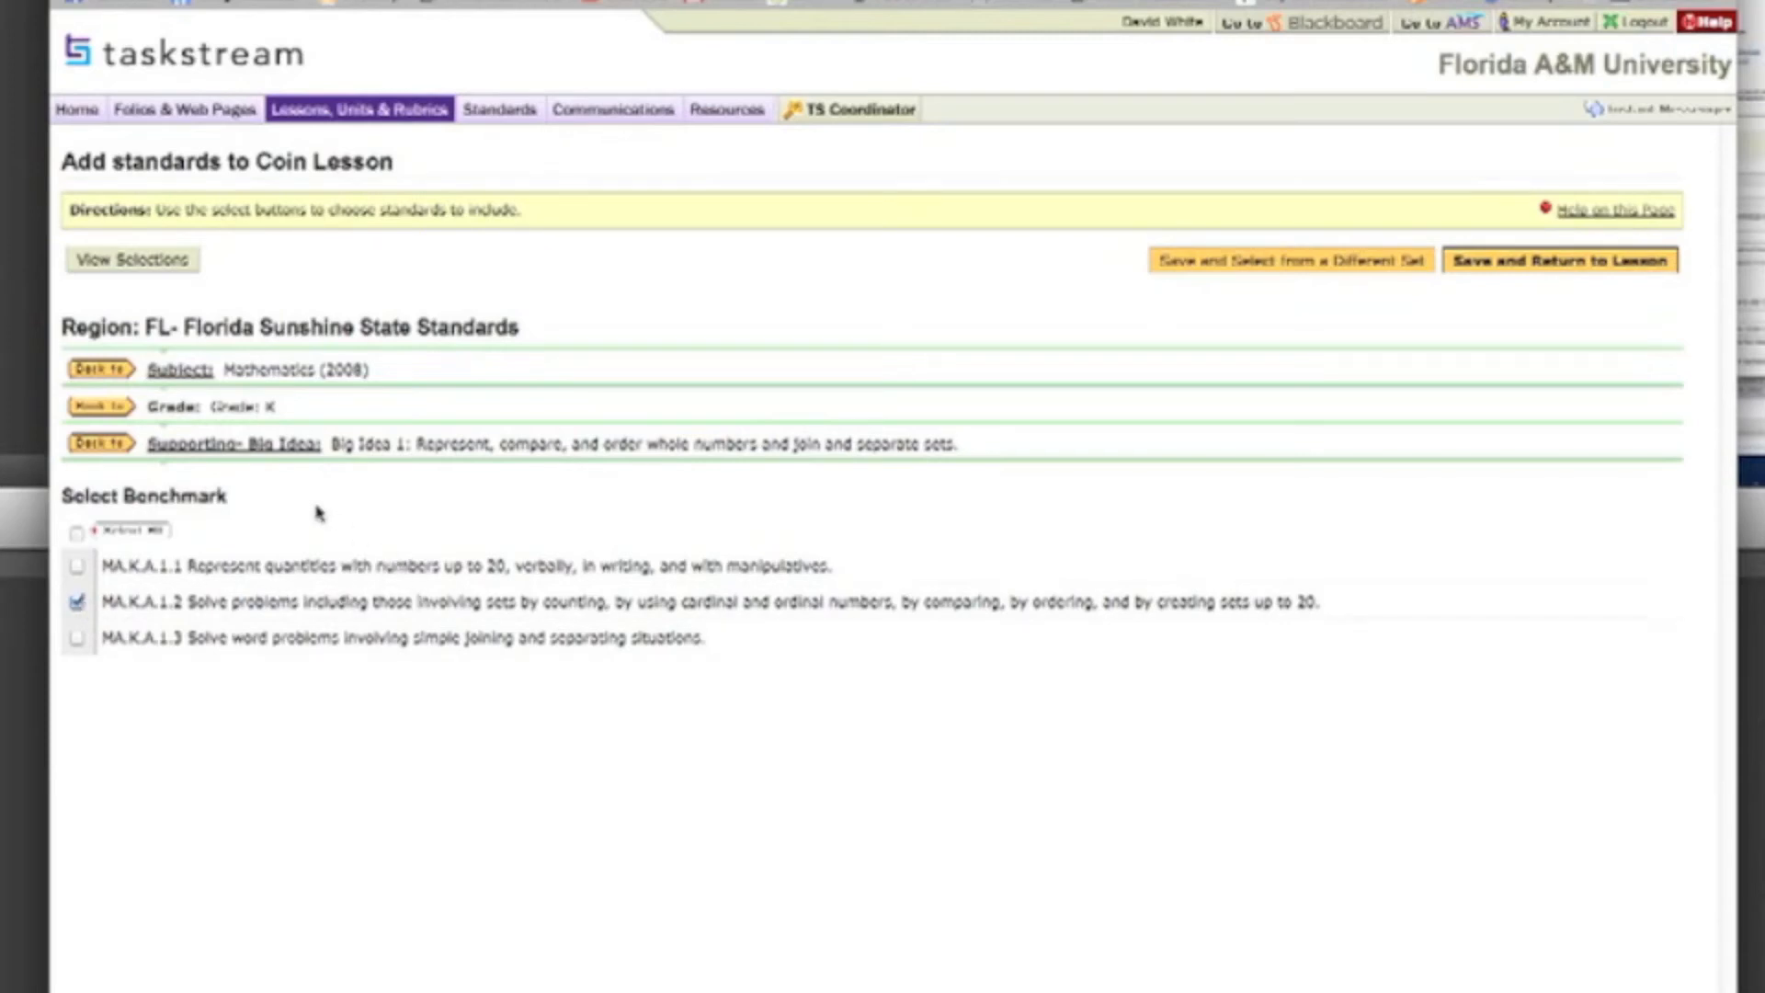
{"action": "left_click", "coordinate": [1588, 263]}
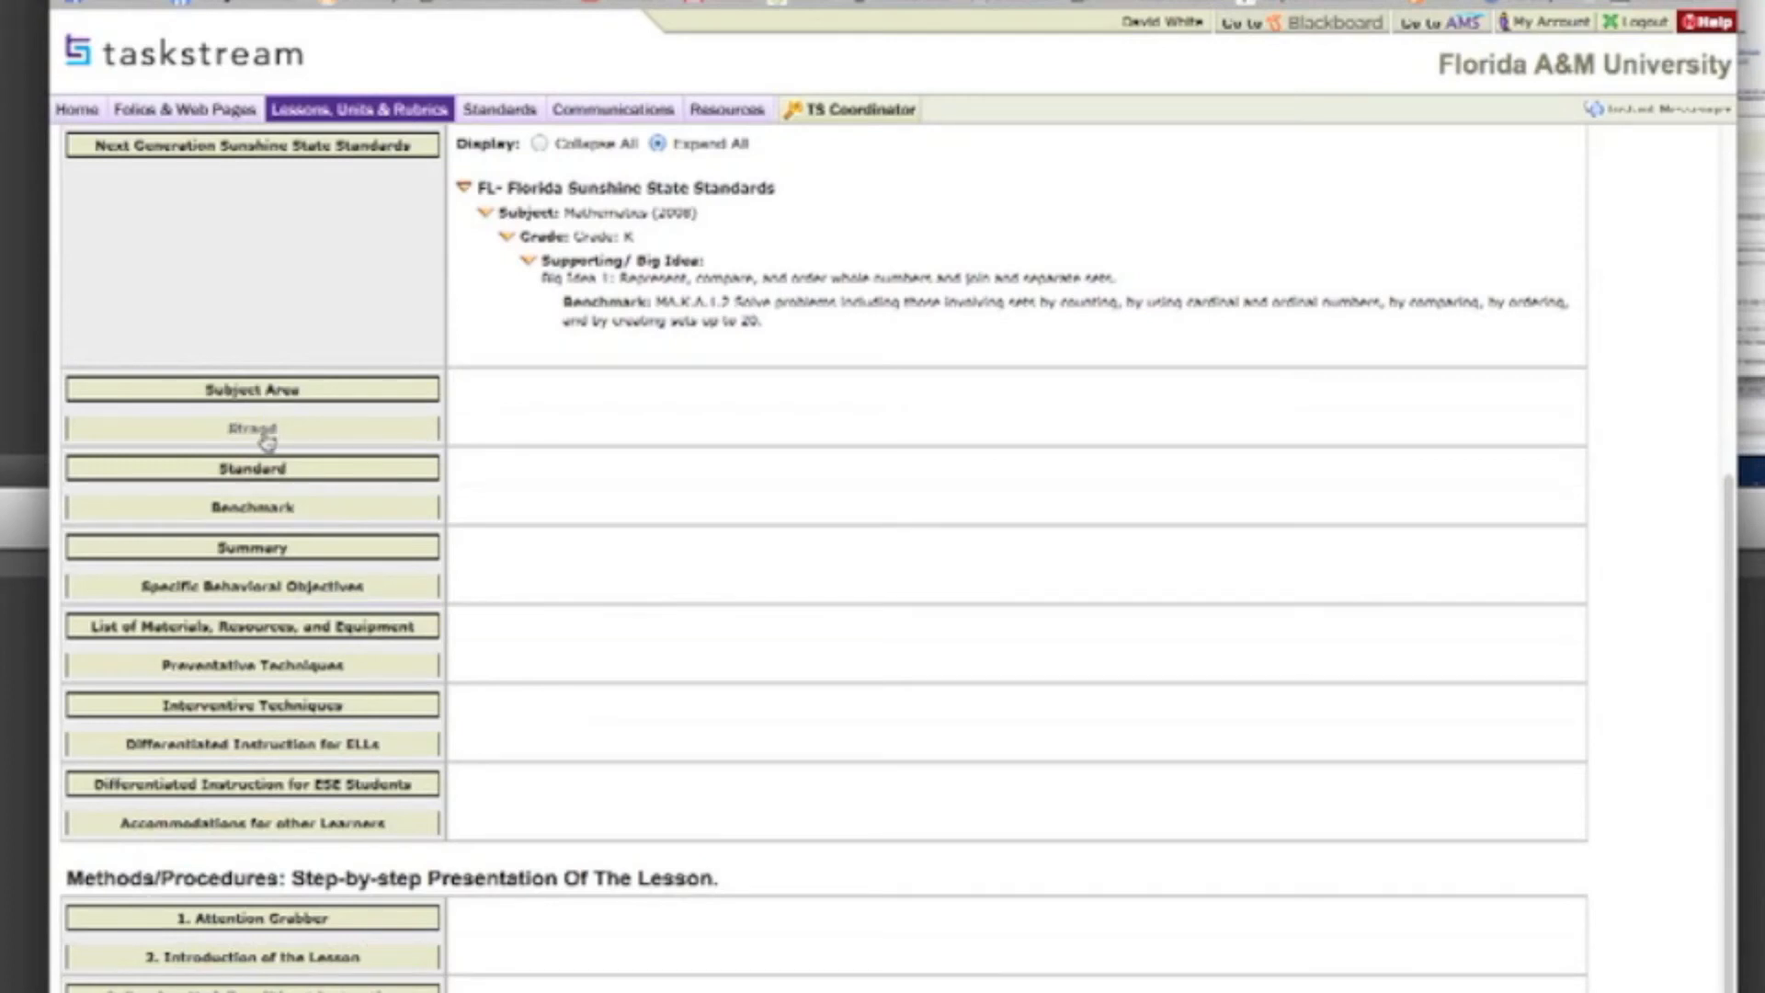
Step: Open the lesson plan's Summary entry, then save and close it
{"action": "left_click", "coordinate": [252, 549]}
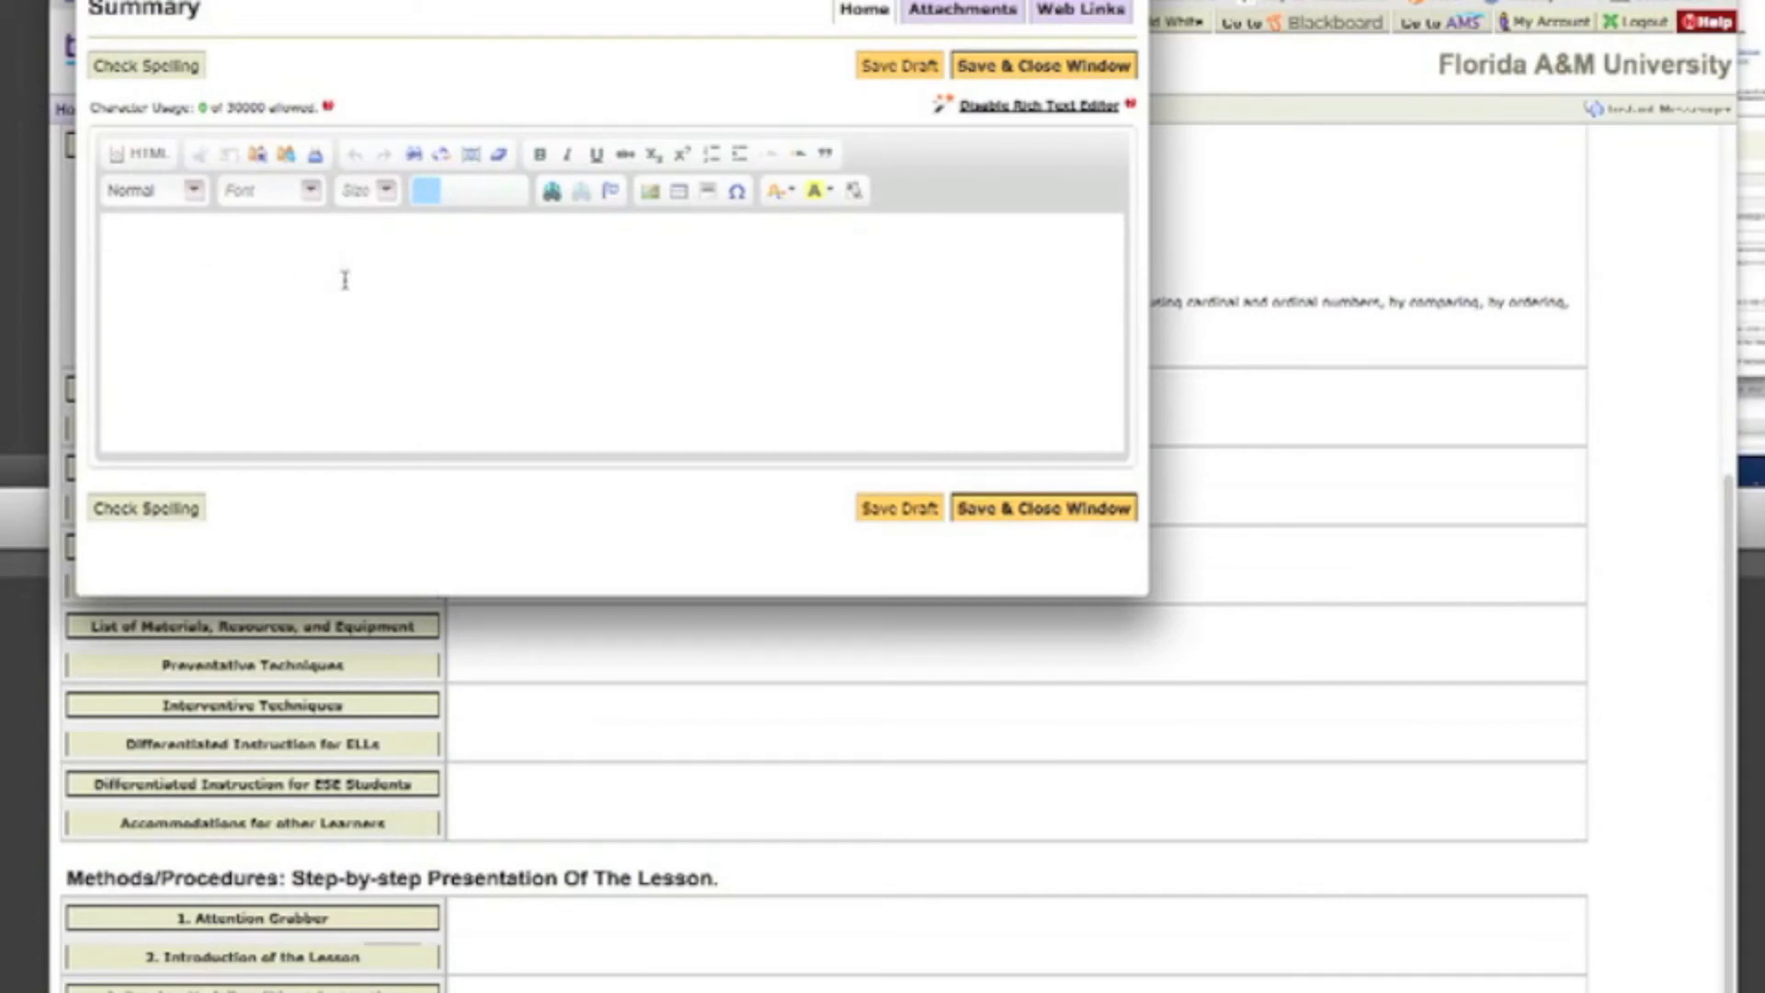
{"action": "left_click", "coordinate": [1009, 518]}
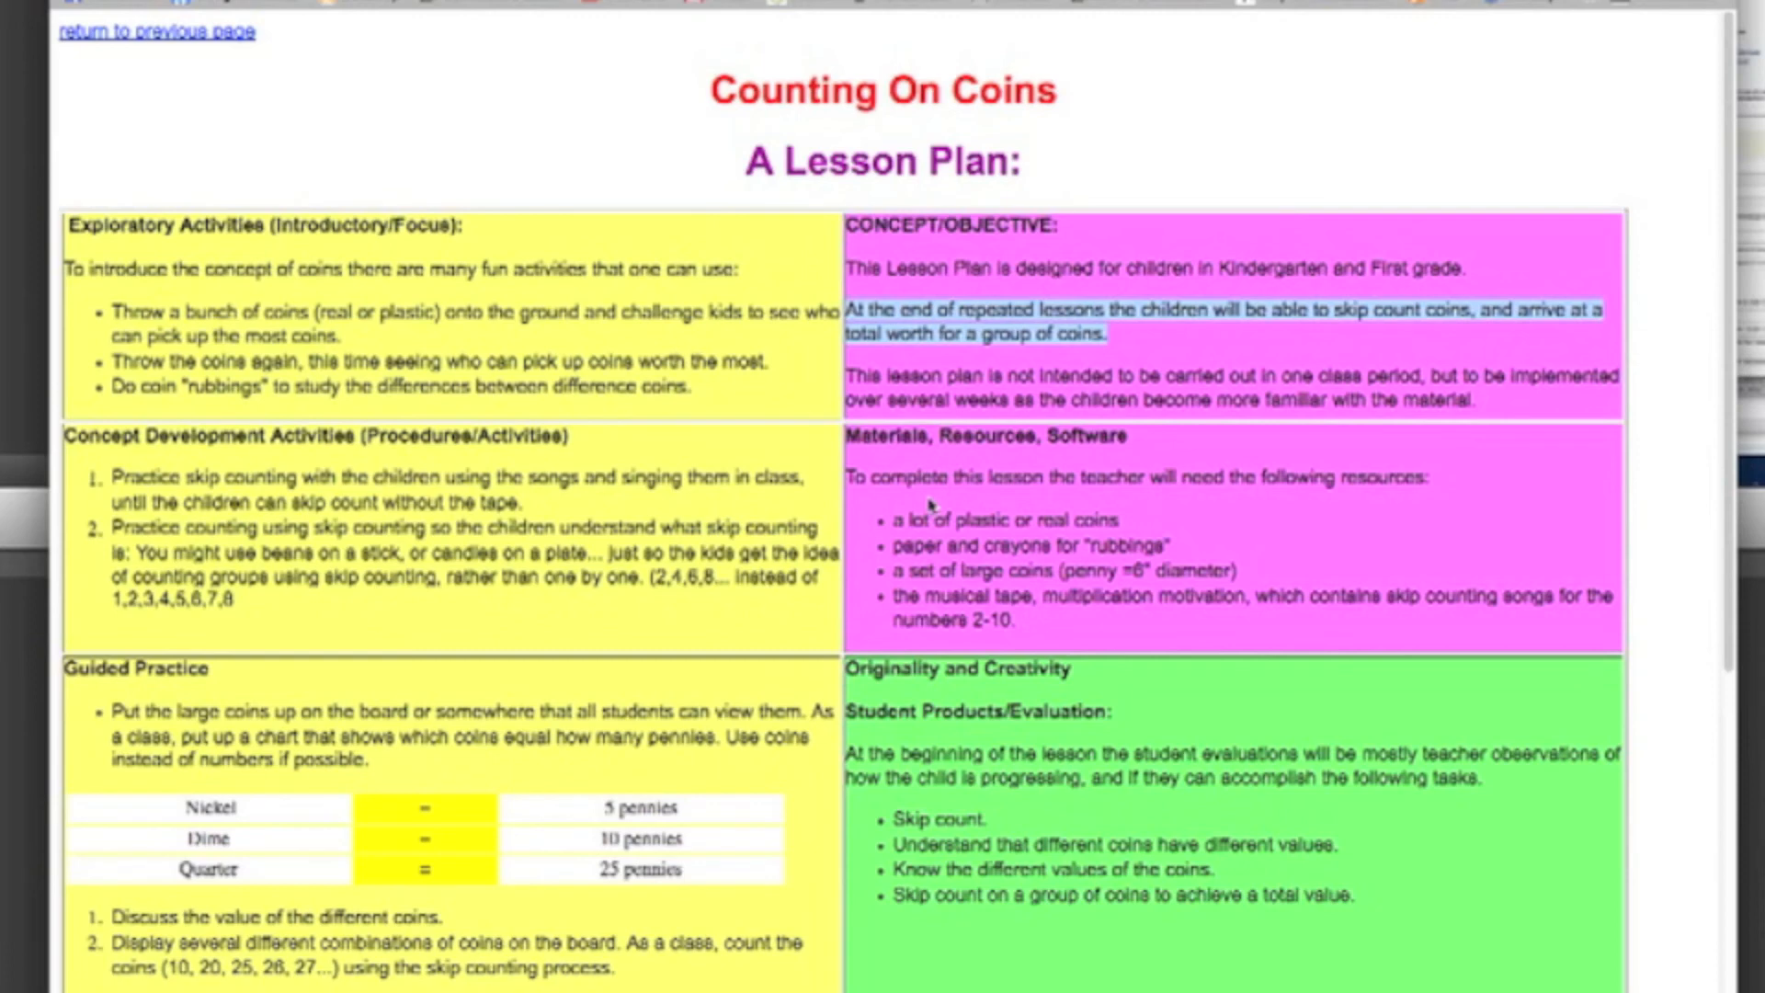
Step: Copy the Independent Practice sentence "When given a group of coins, students should be able to skip count..." from the online lesson plan
{"action": "scroll", "coordinate": [931, 504], "scroll_direction": "down", "scroll_amount": 3}
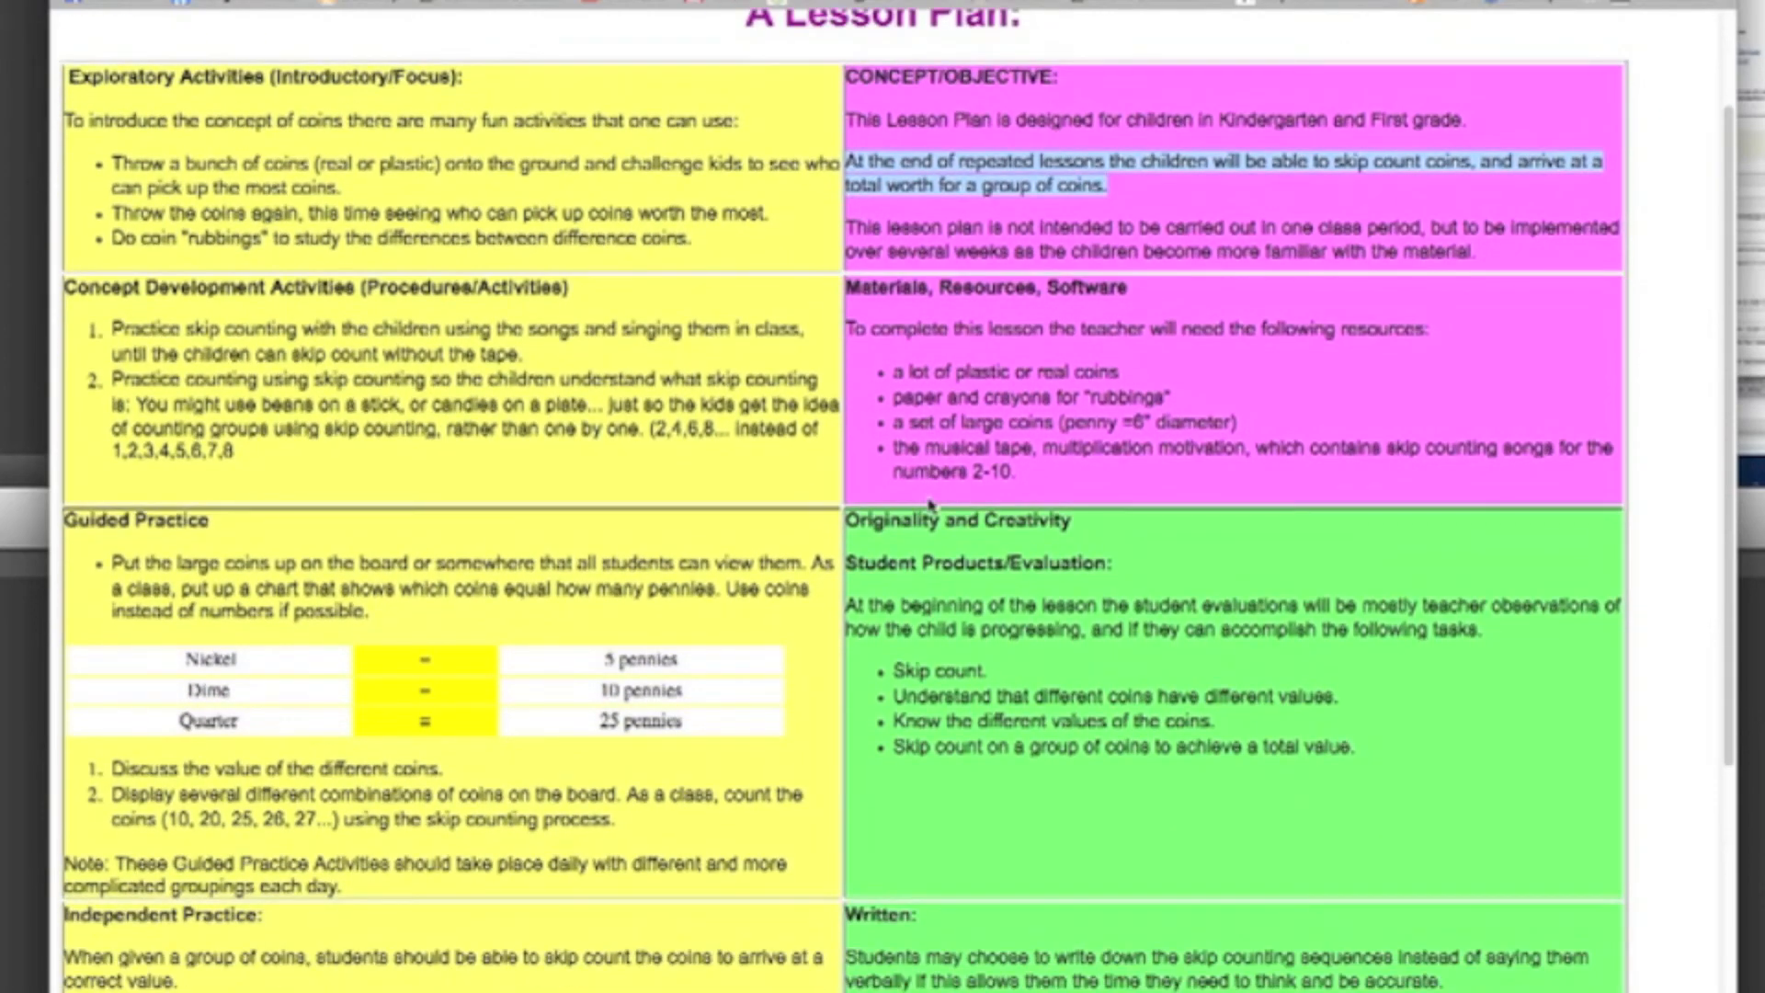
{"action": "scroll", "coordinate": [930, 504], "scroll_direction": "up", "scroll_amount": 2}
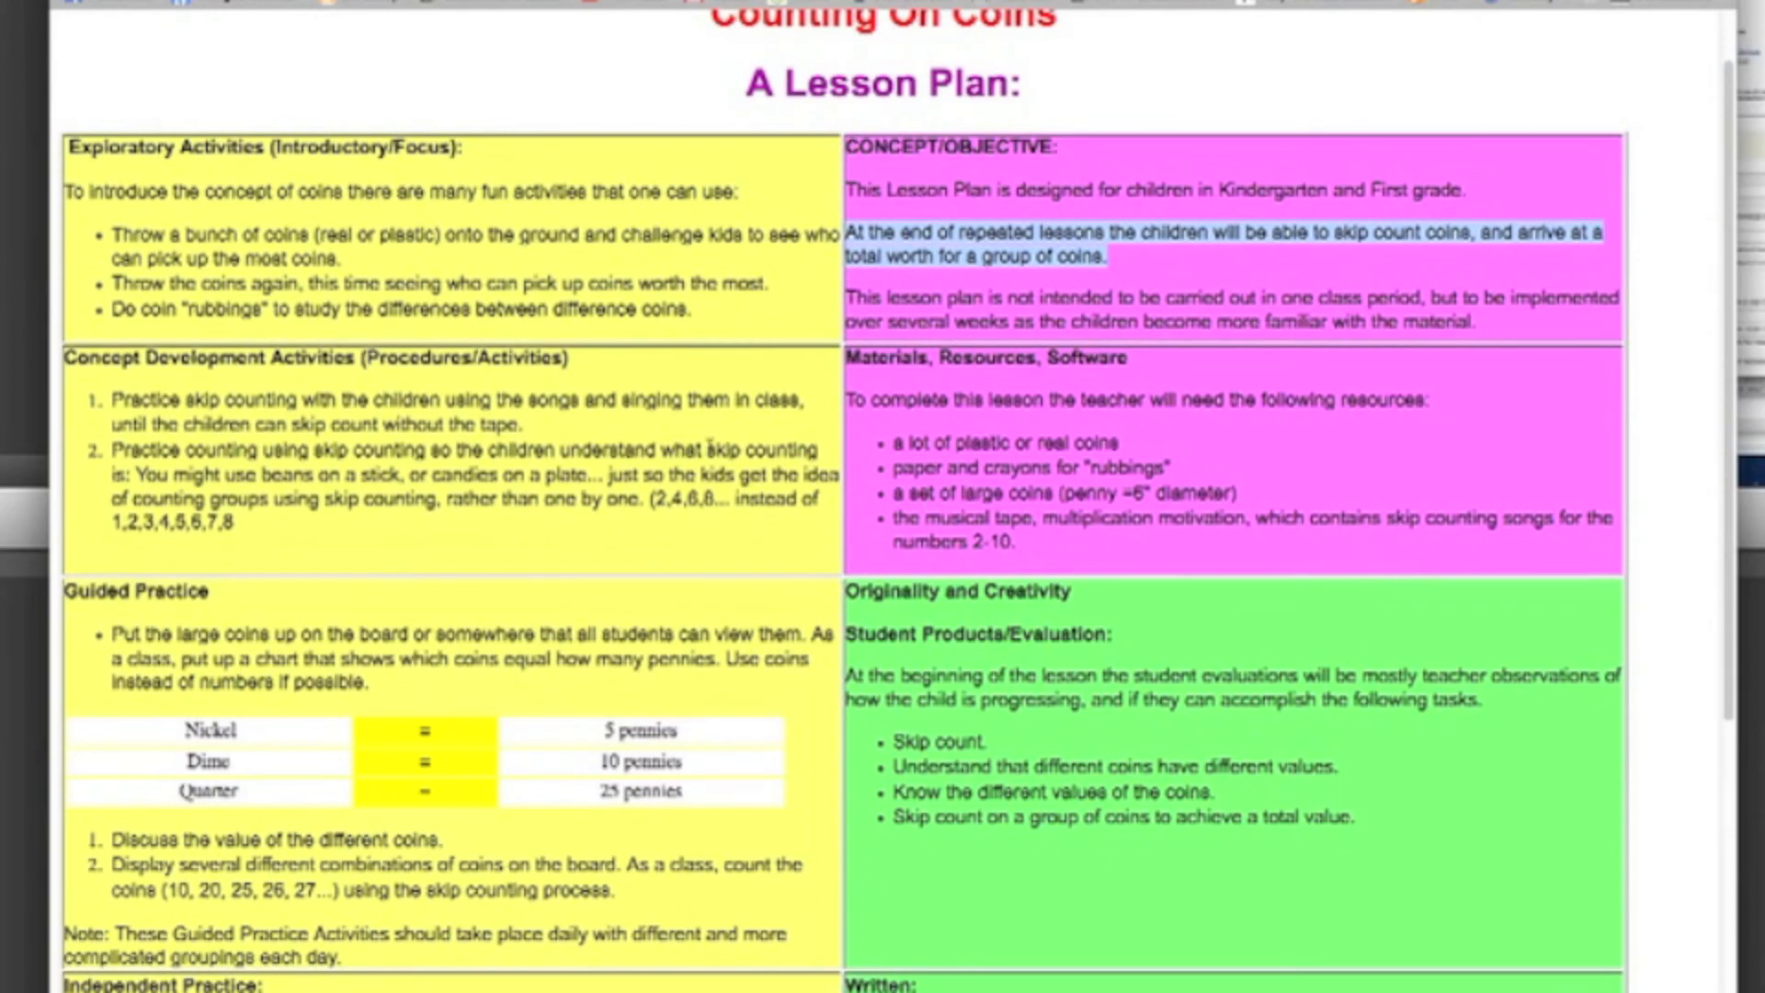
{"action": "scroll", "coordinate": [640, 449], "scroll_direction": "down", "scroll_amount": 5}
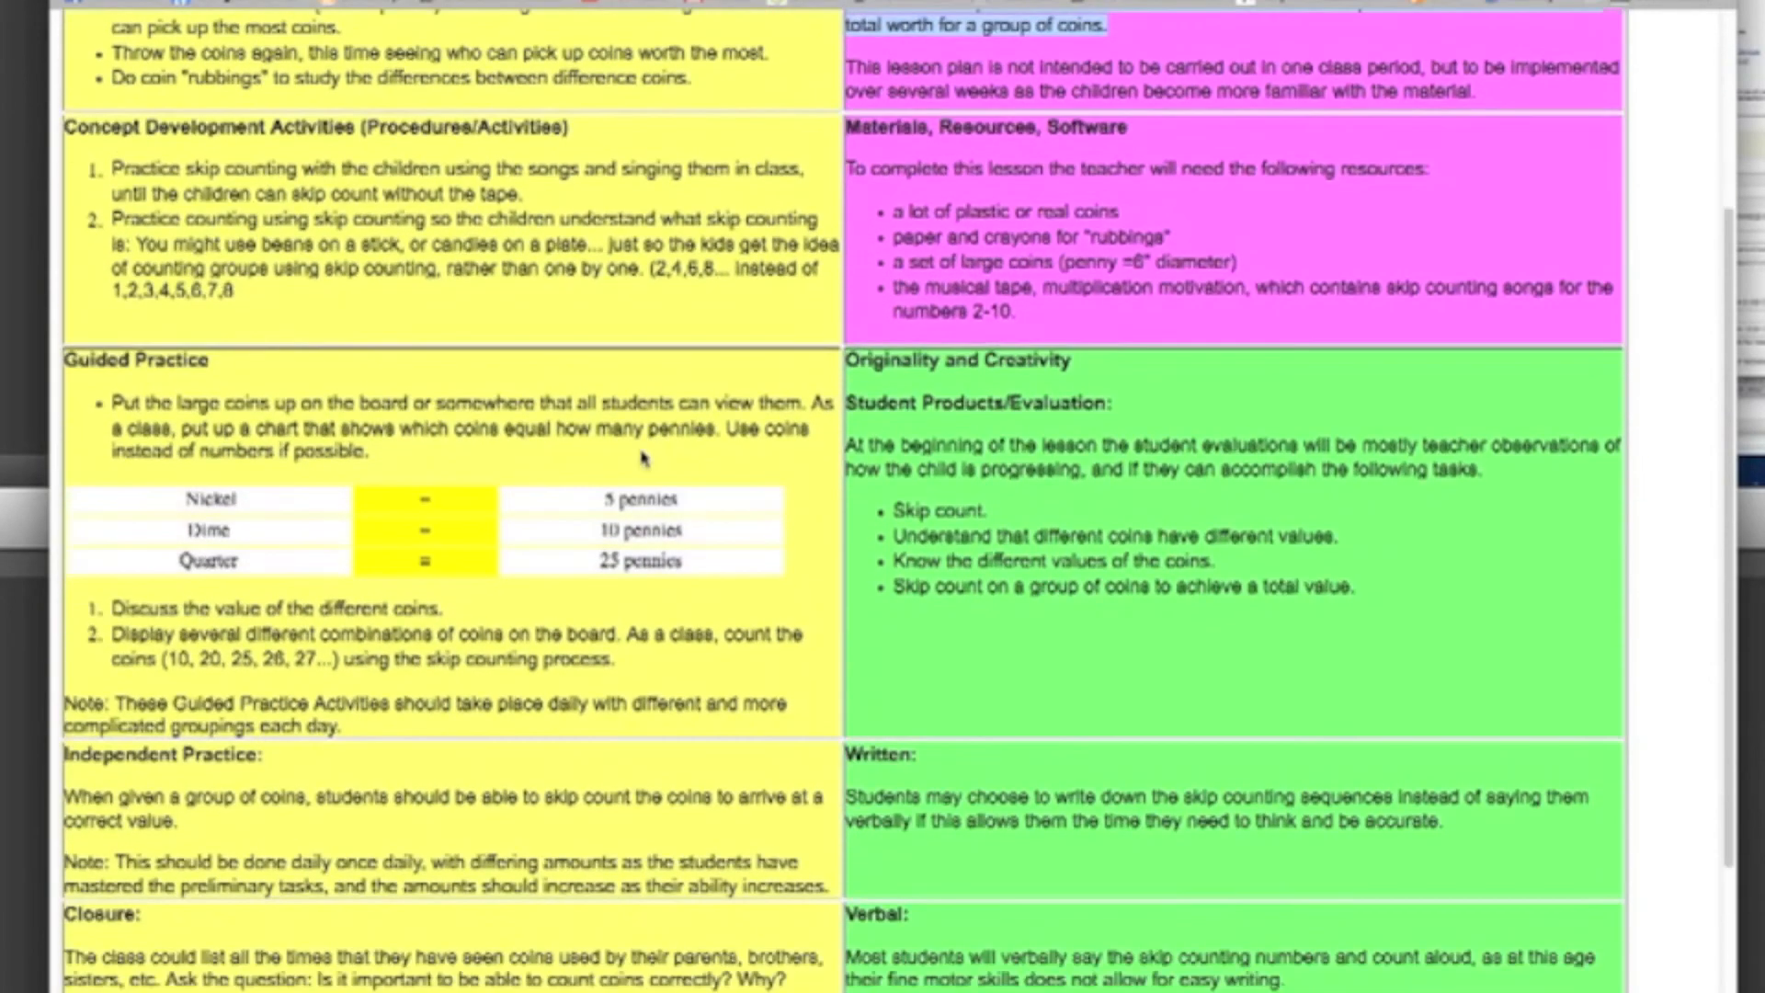
{"action": "scroll", "coordinate": [641, 457], "scroll_direction": "down", "scroll_amount": 2}
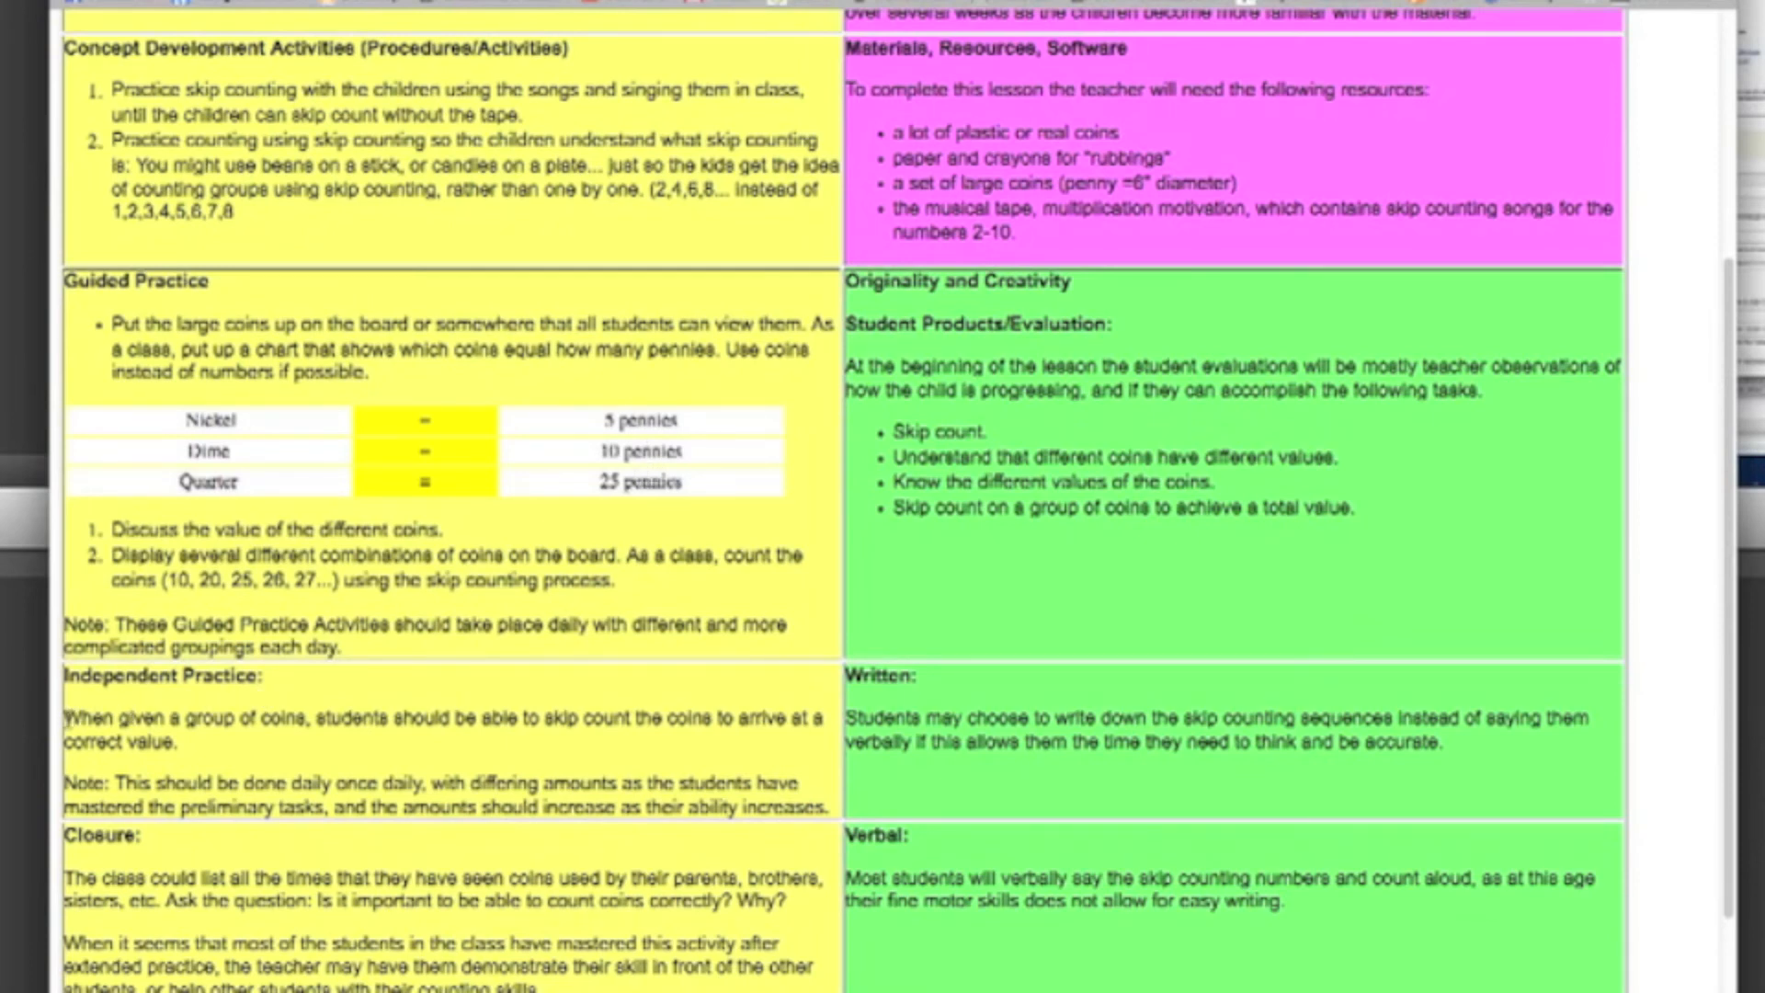
{"action": "left_click_drag", "start_coordinate": [66, 723], "coordinate": [204, 741]}
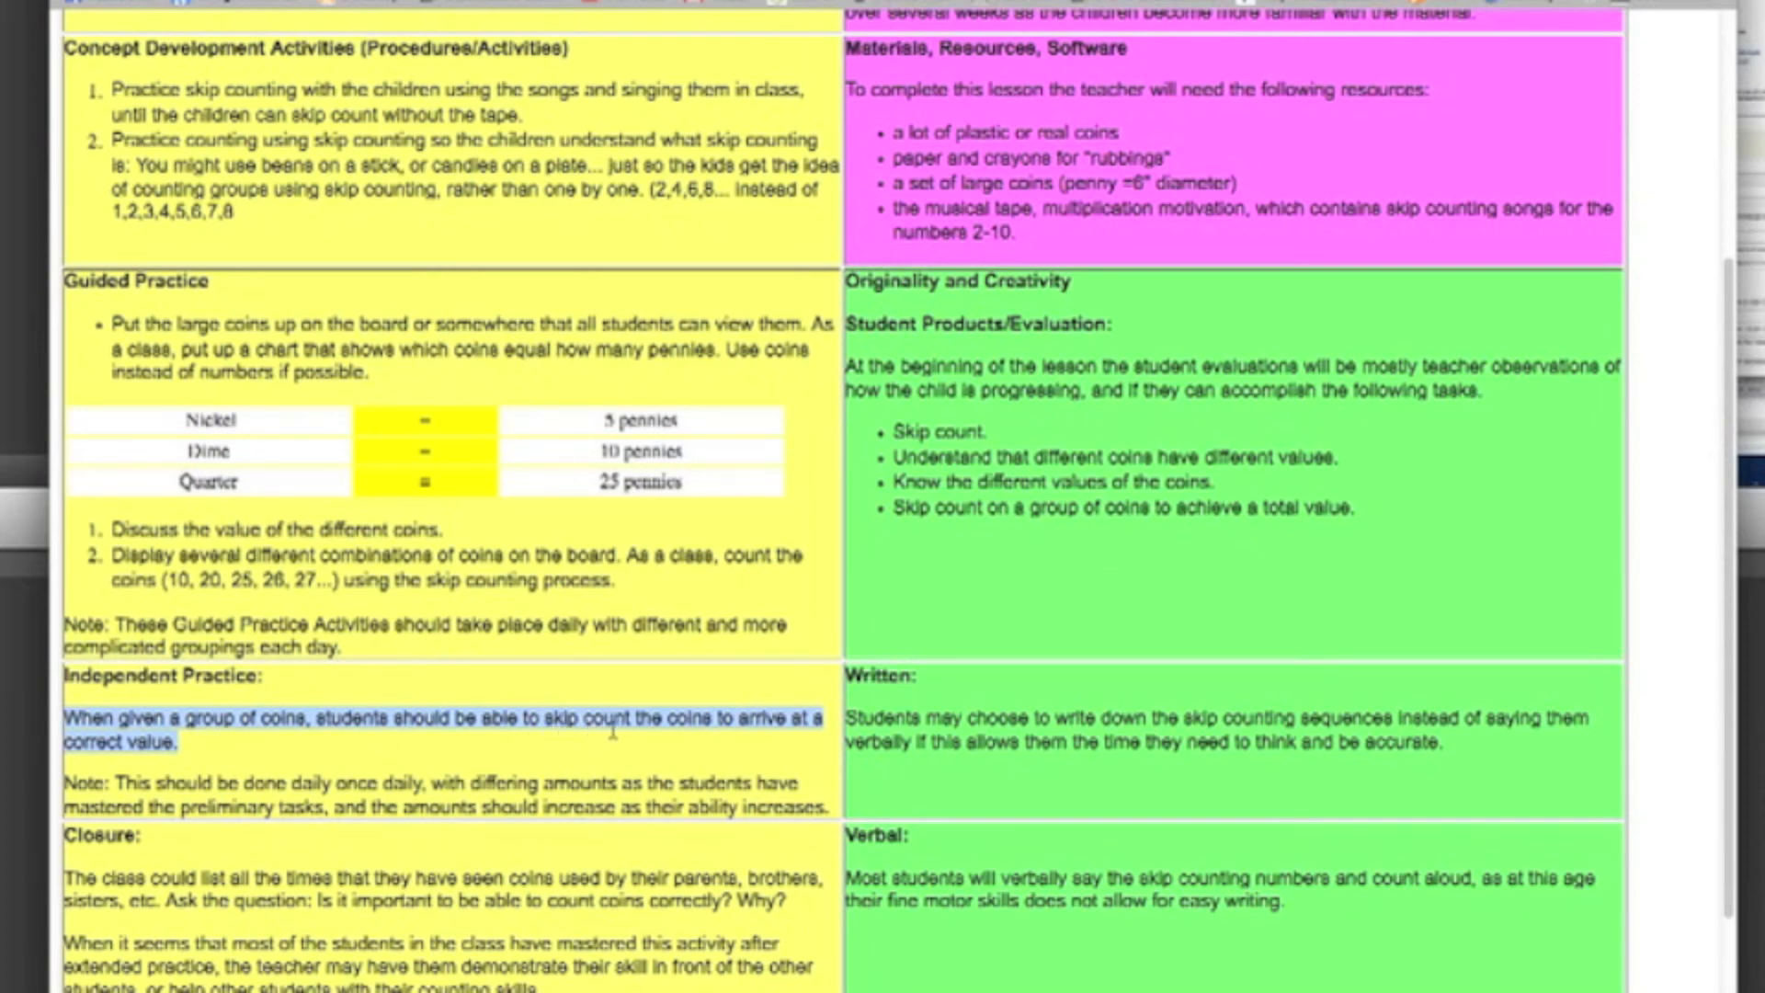
{"action": "right_click", "coordinate": [437, 718]}
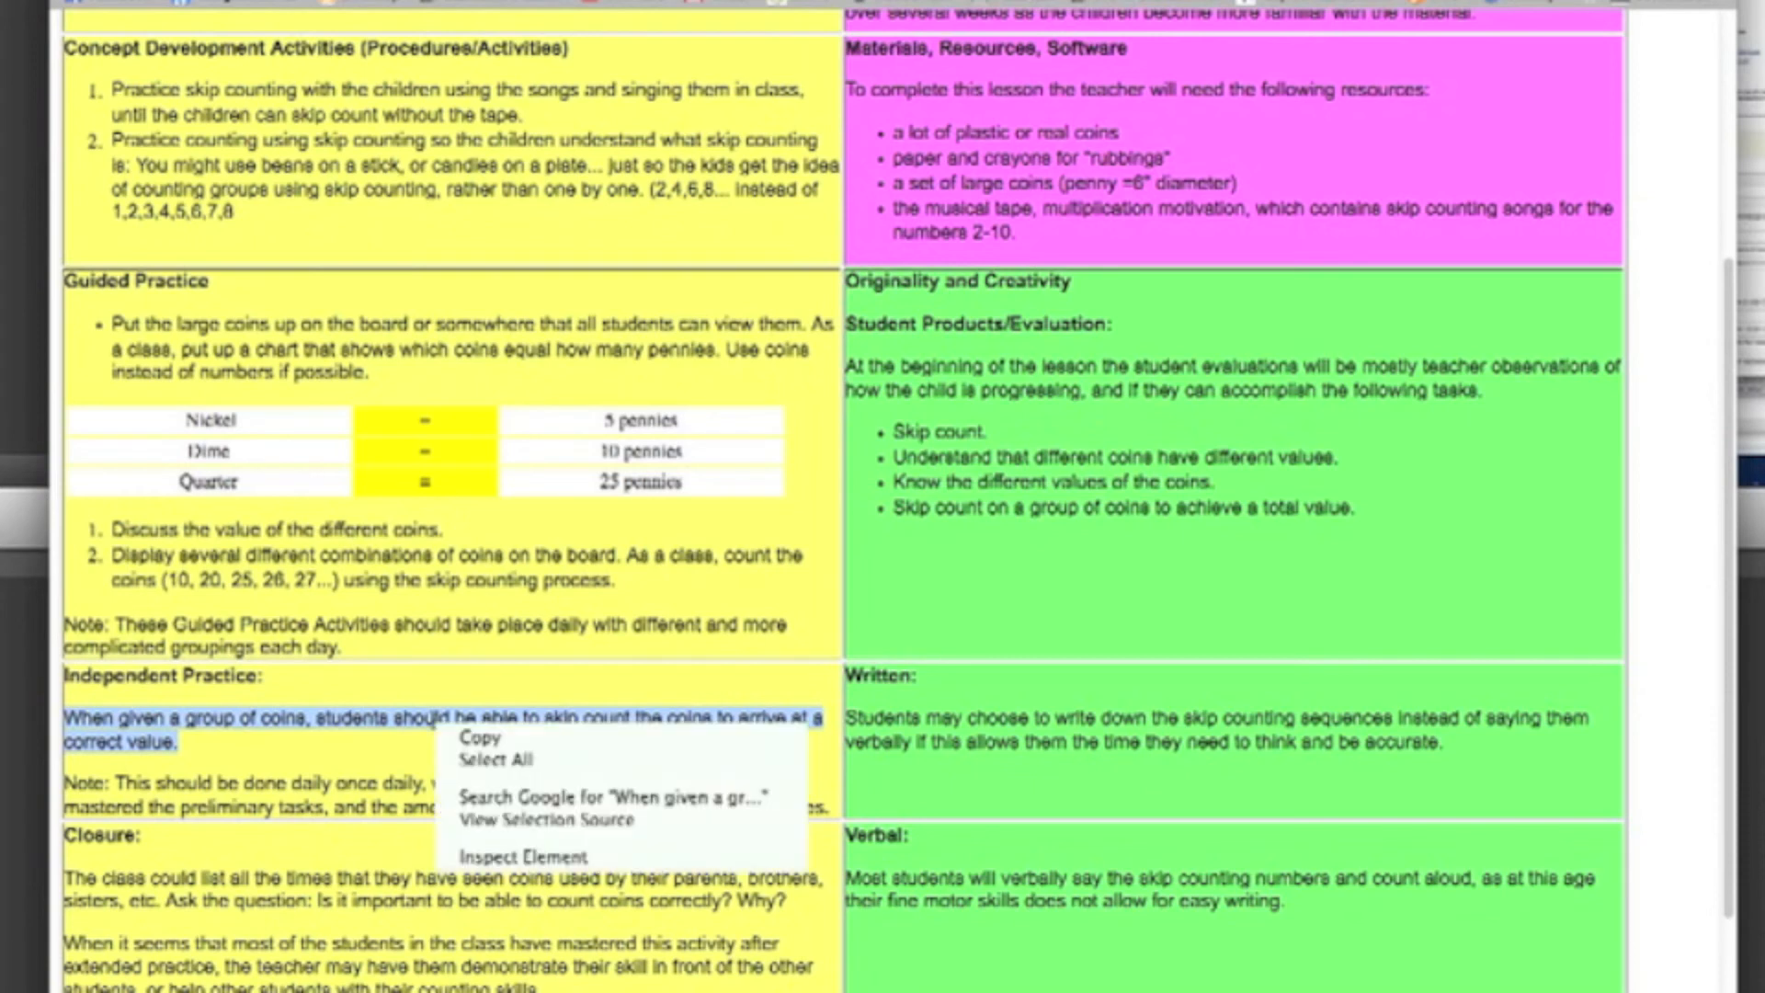
{"action": "left_click", "coordinate": [517, 747]}
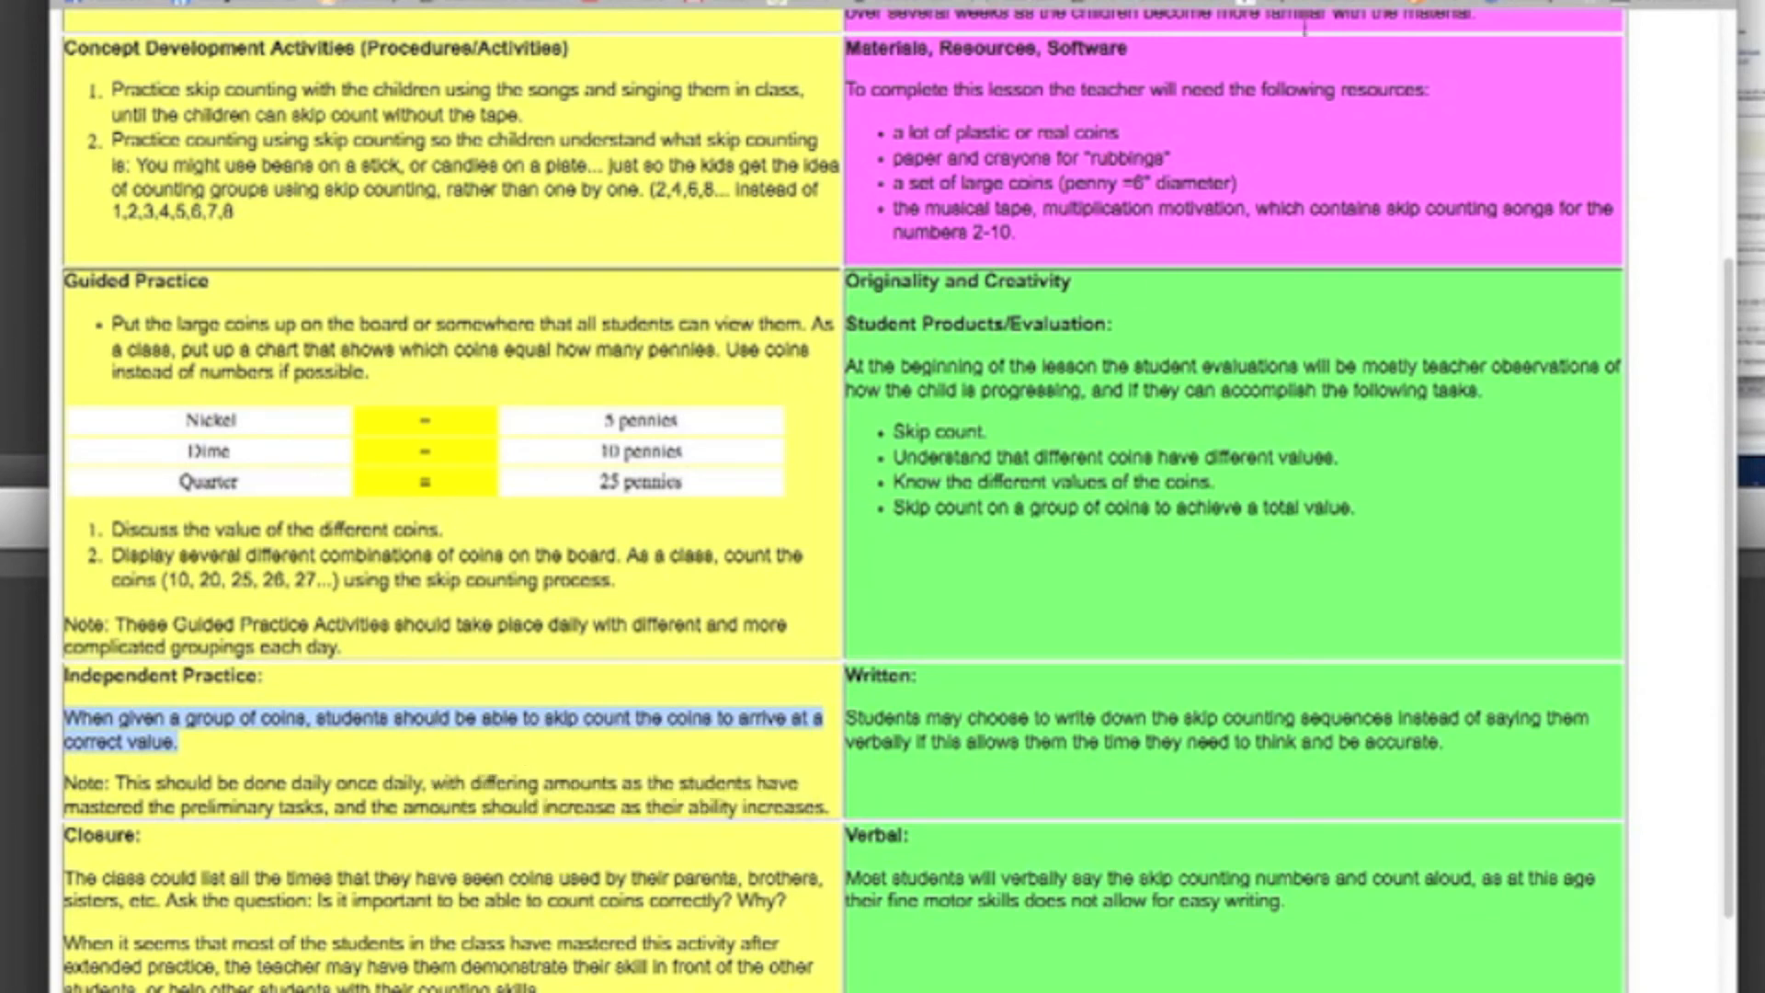
Step: Paste the copied sentence into the TaskStream lesson's Specific Behavioral Objectives entry, then save and close it
{"action": "left_click", "coordinate": [1057, 2]}
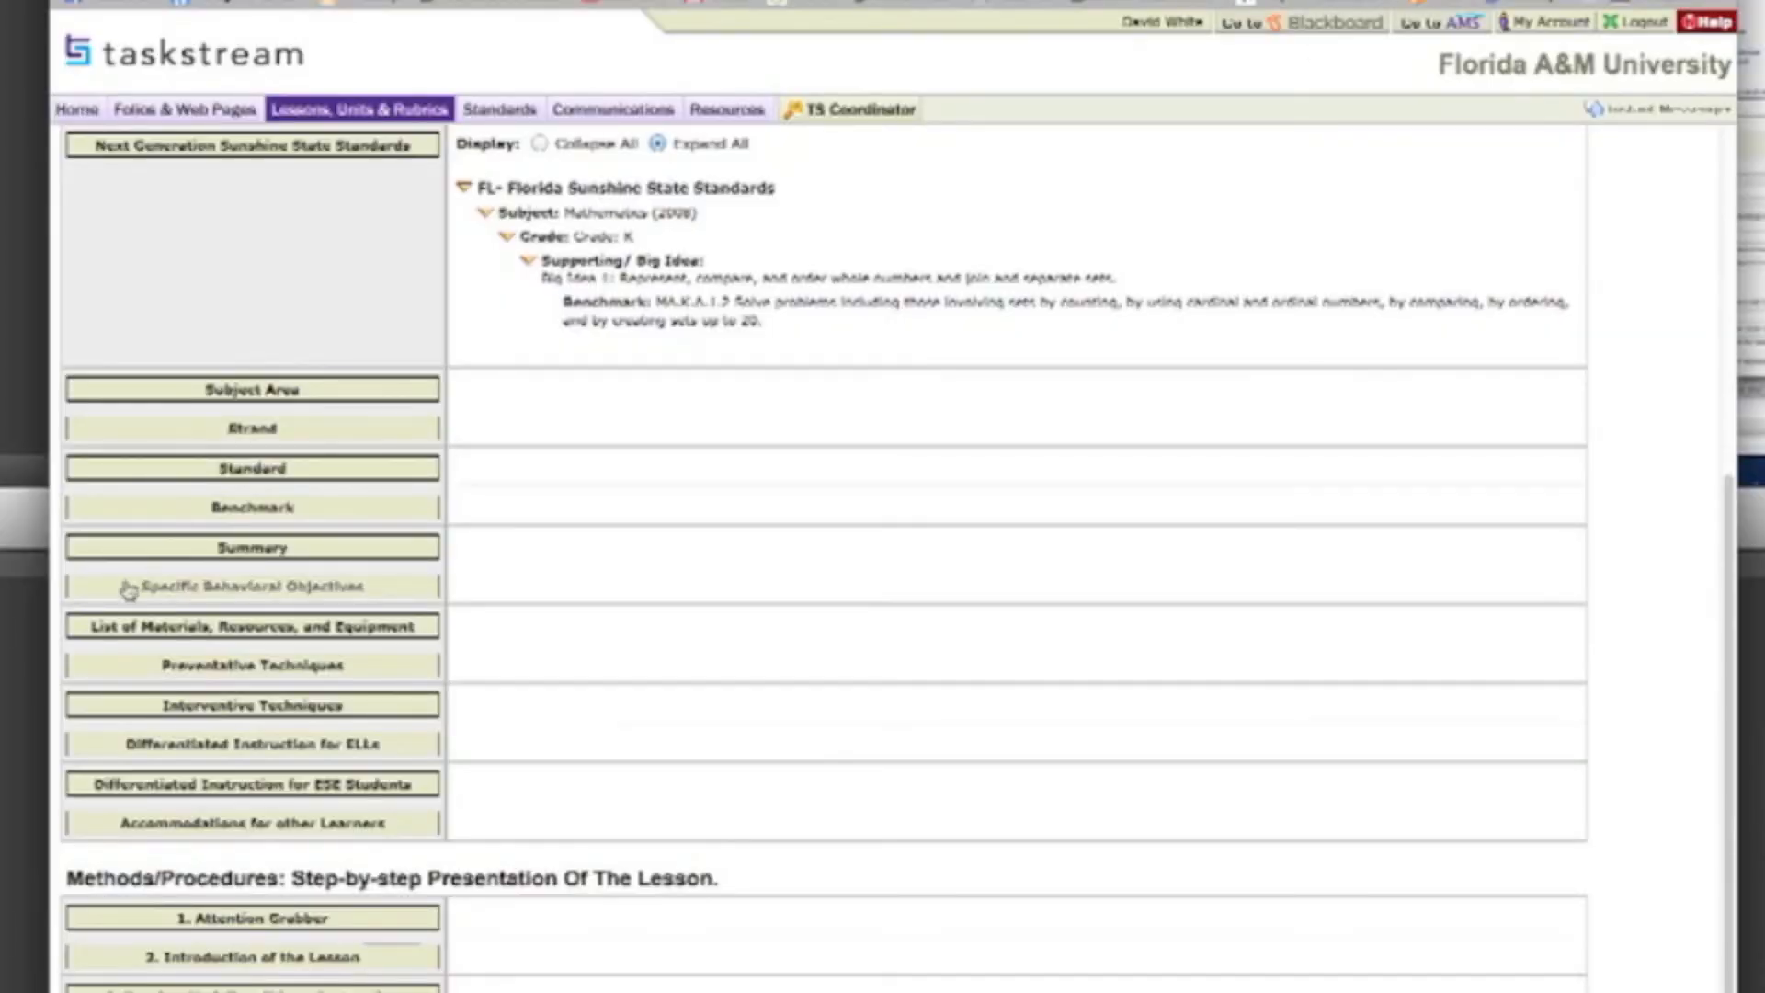
{"action": "left_click", "coordinate": [240, 586]}
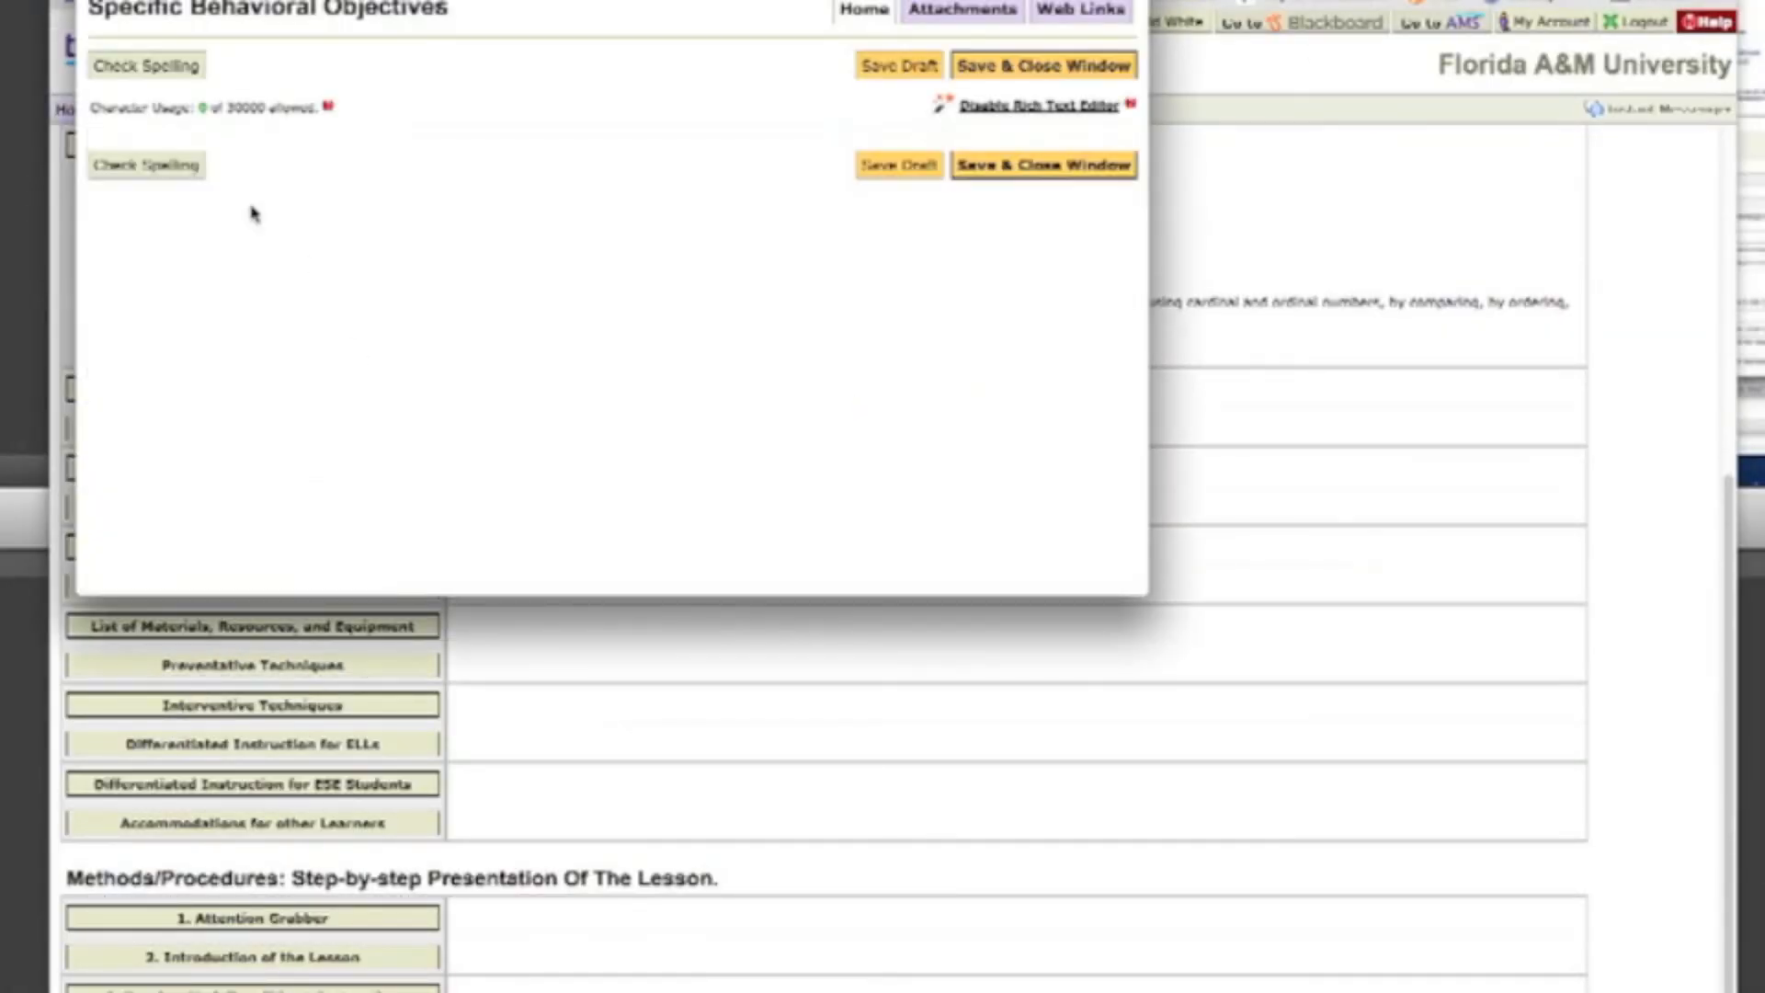
{"action": "right_click", "coordinate": [241, 239]}
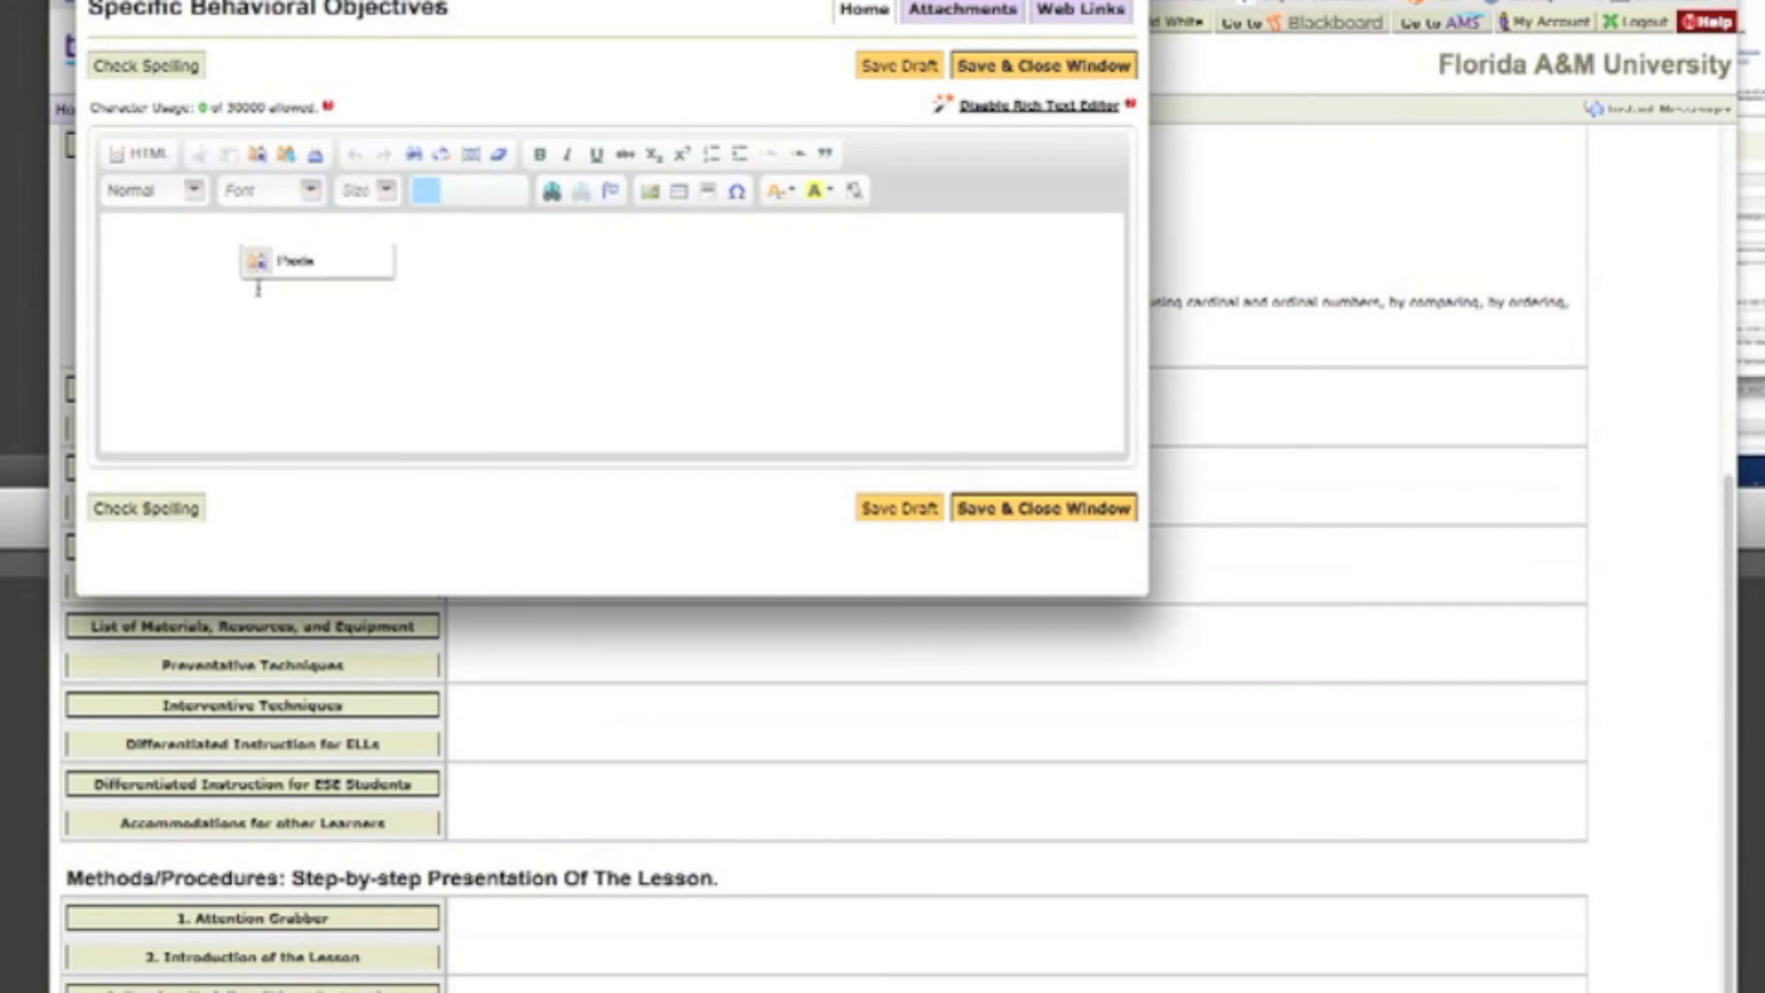
{"action": "left_click", "coordinate": [287, 270]}
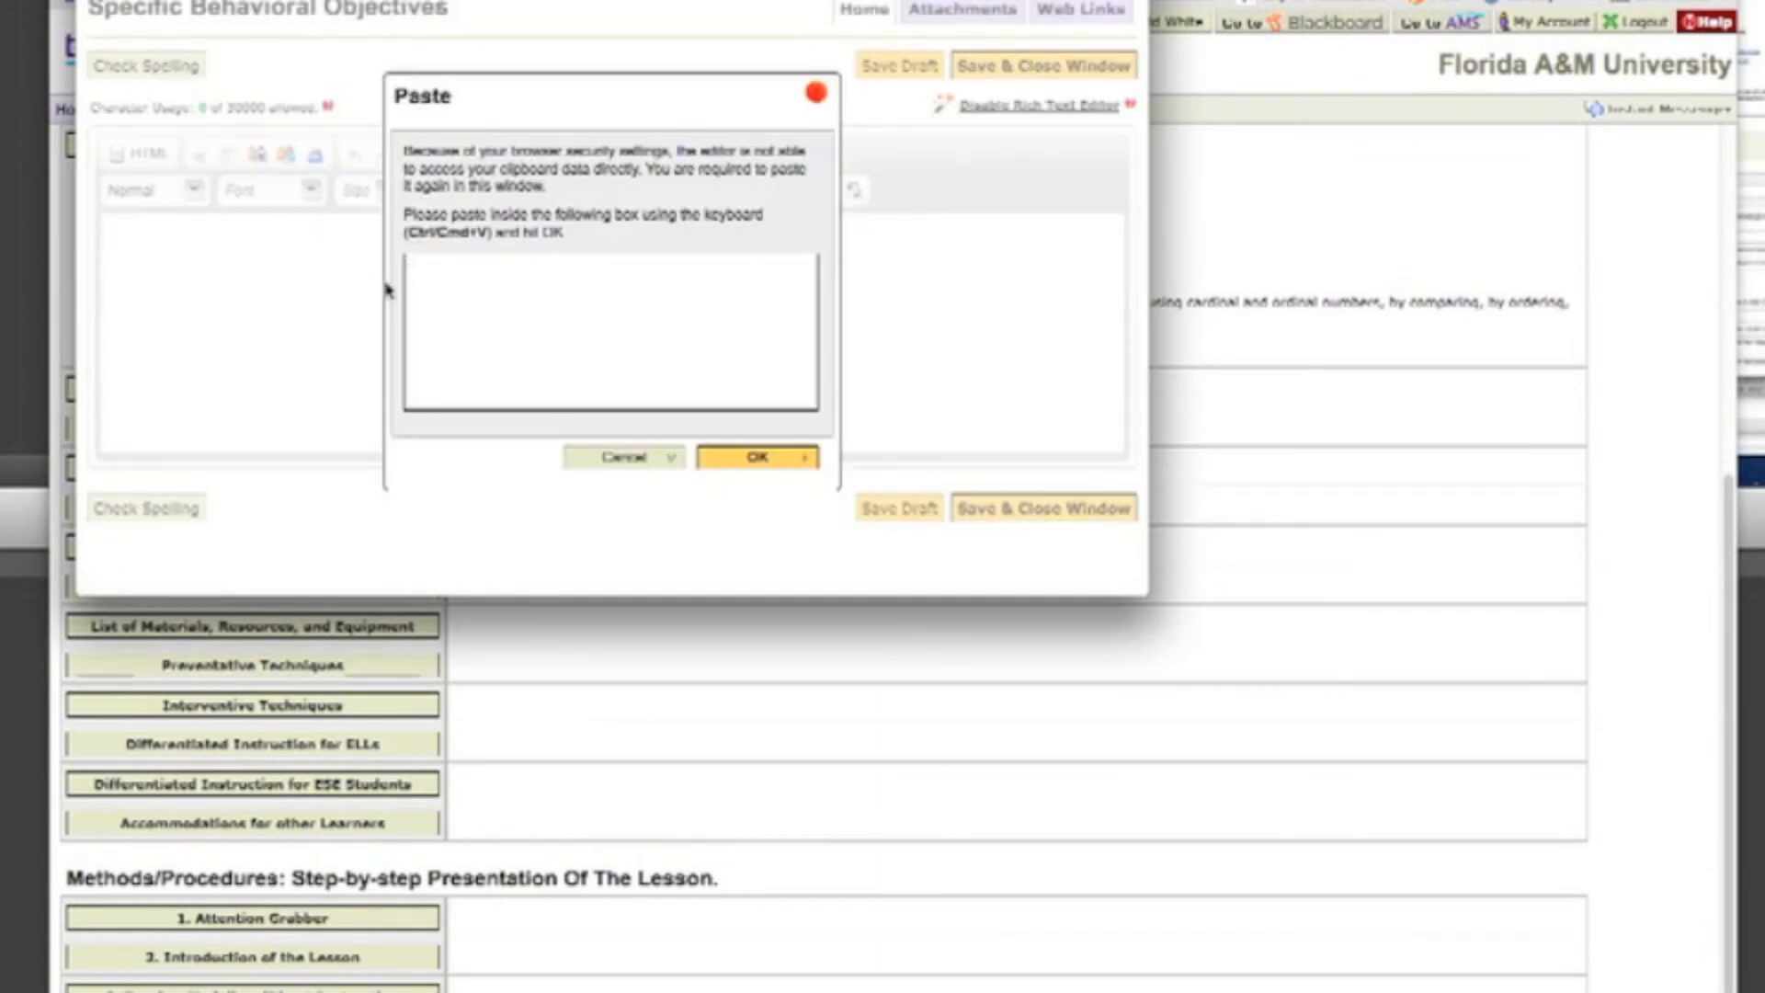
{"action": "right_click", "coordinate": [423, 287]}
{"action": "left_click", "coordinate": [469, 381]}
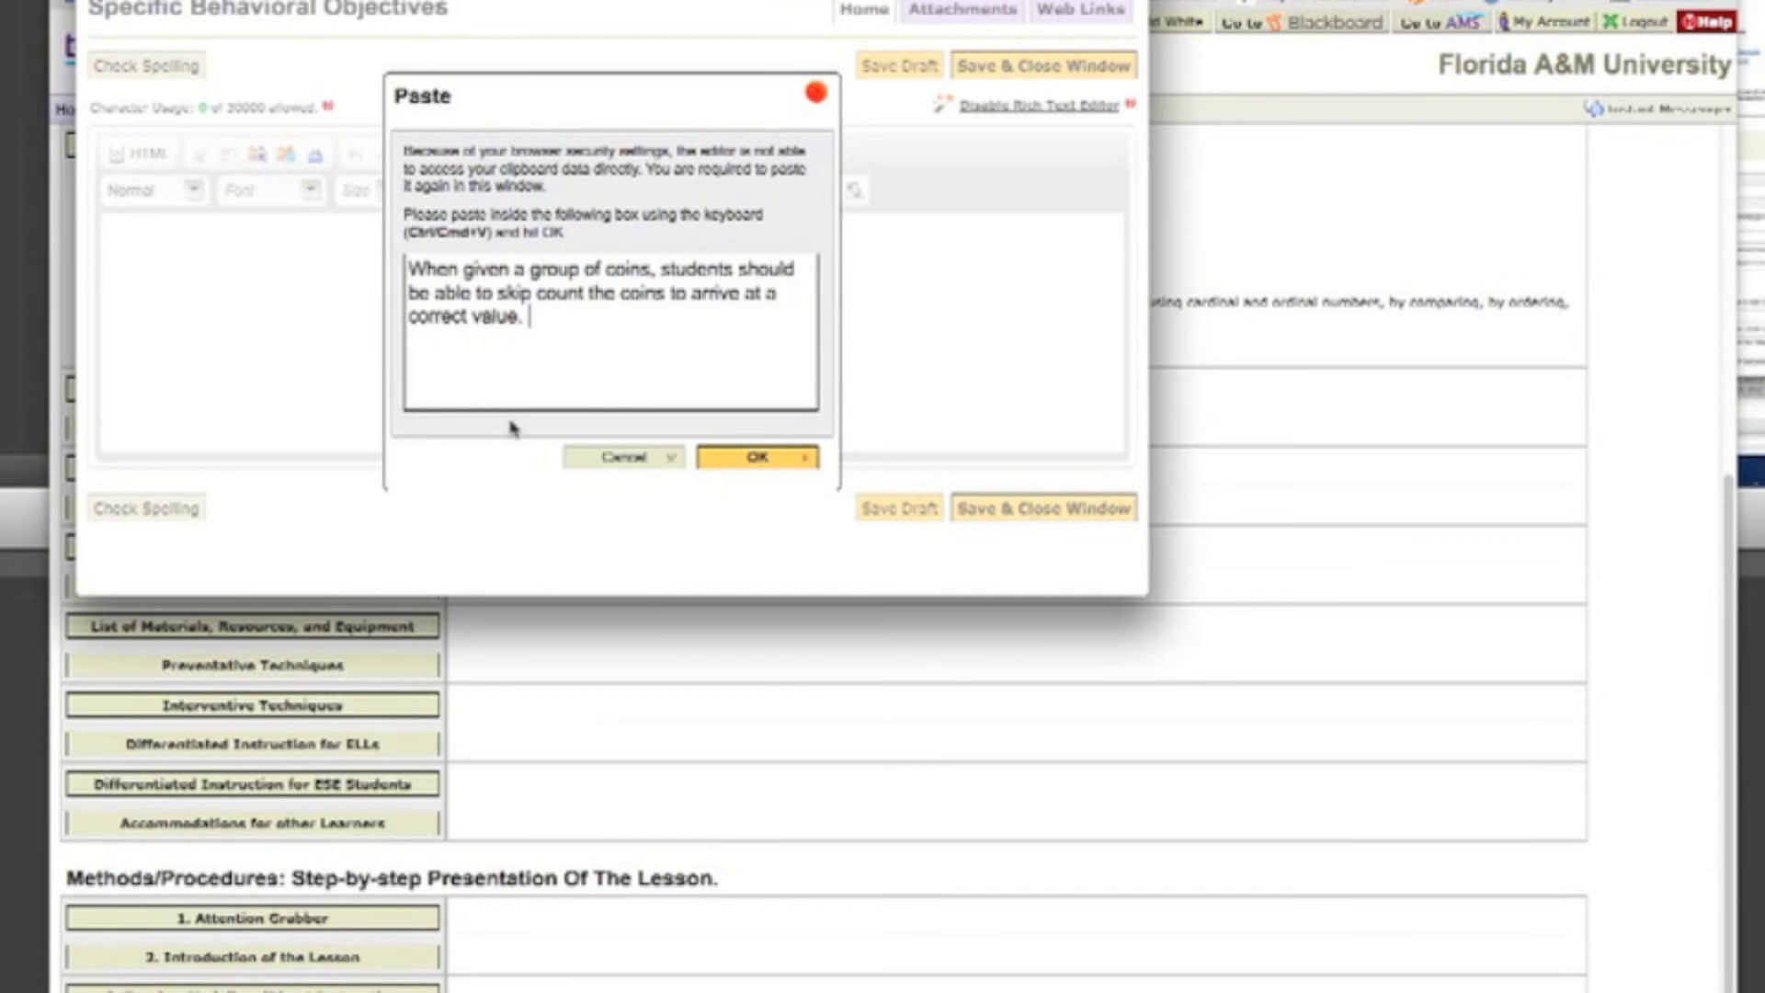
{"action": "left_click", "coordinate": [772, 458]}
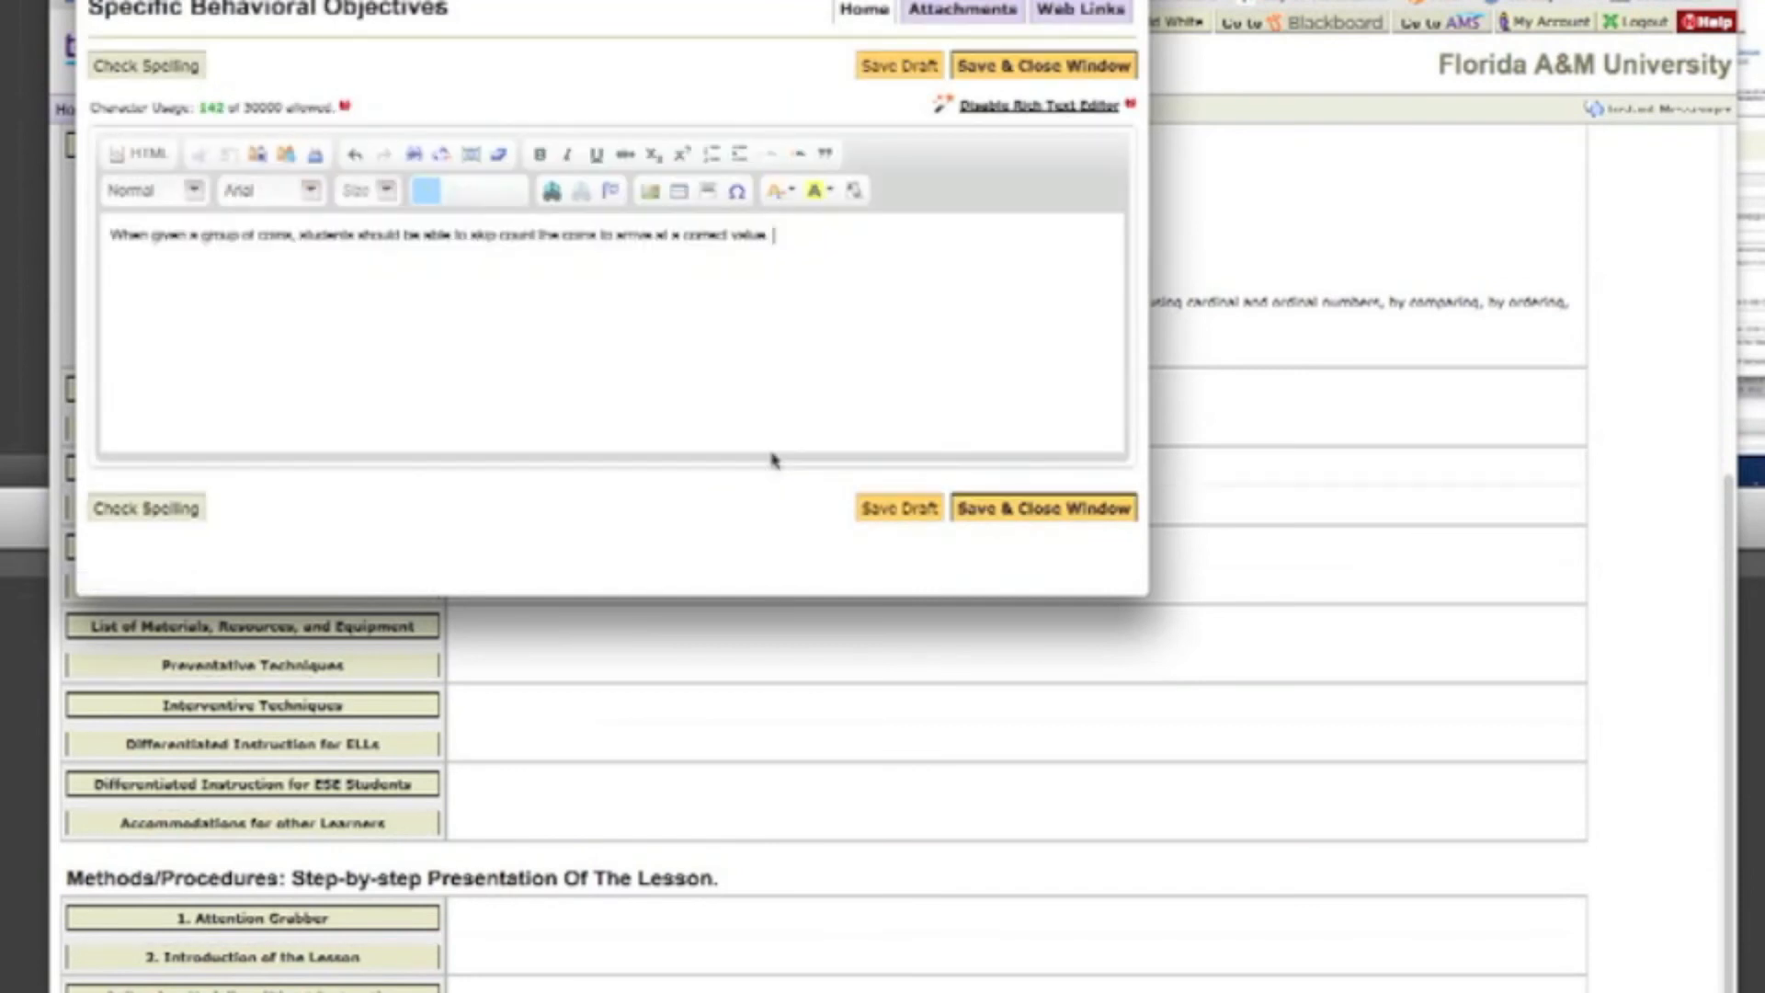
{"action": "left_click", "coordinate": [964, 513]}
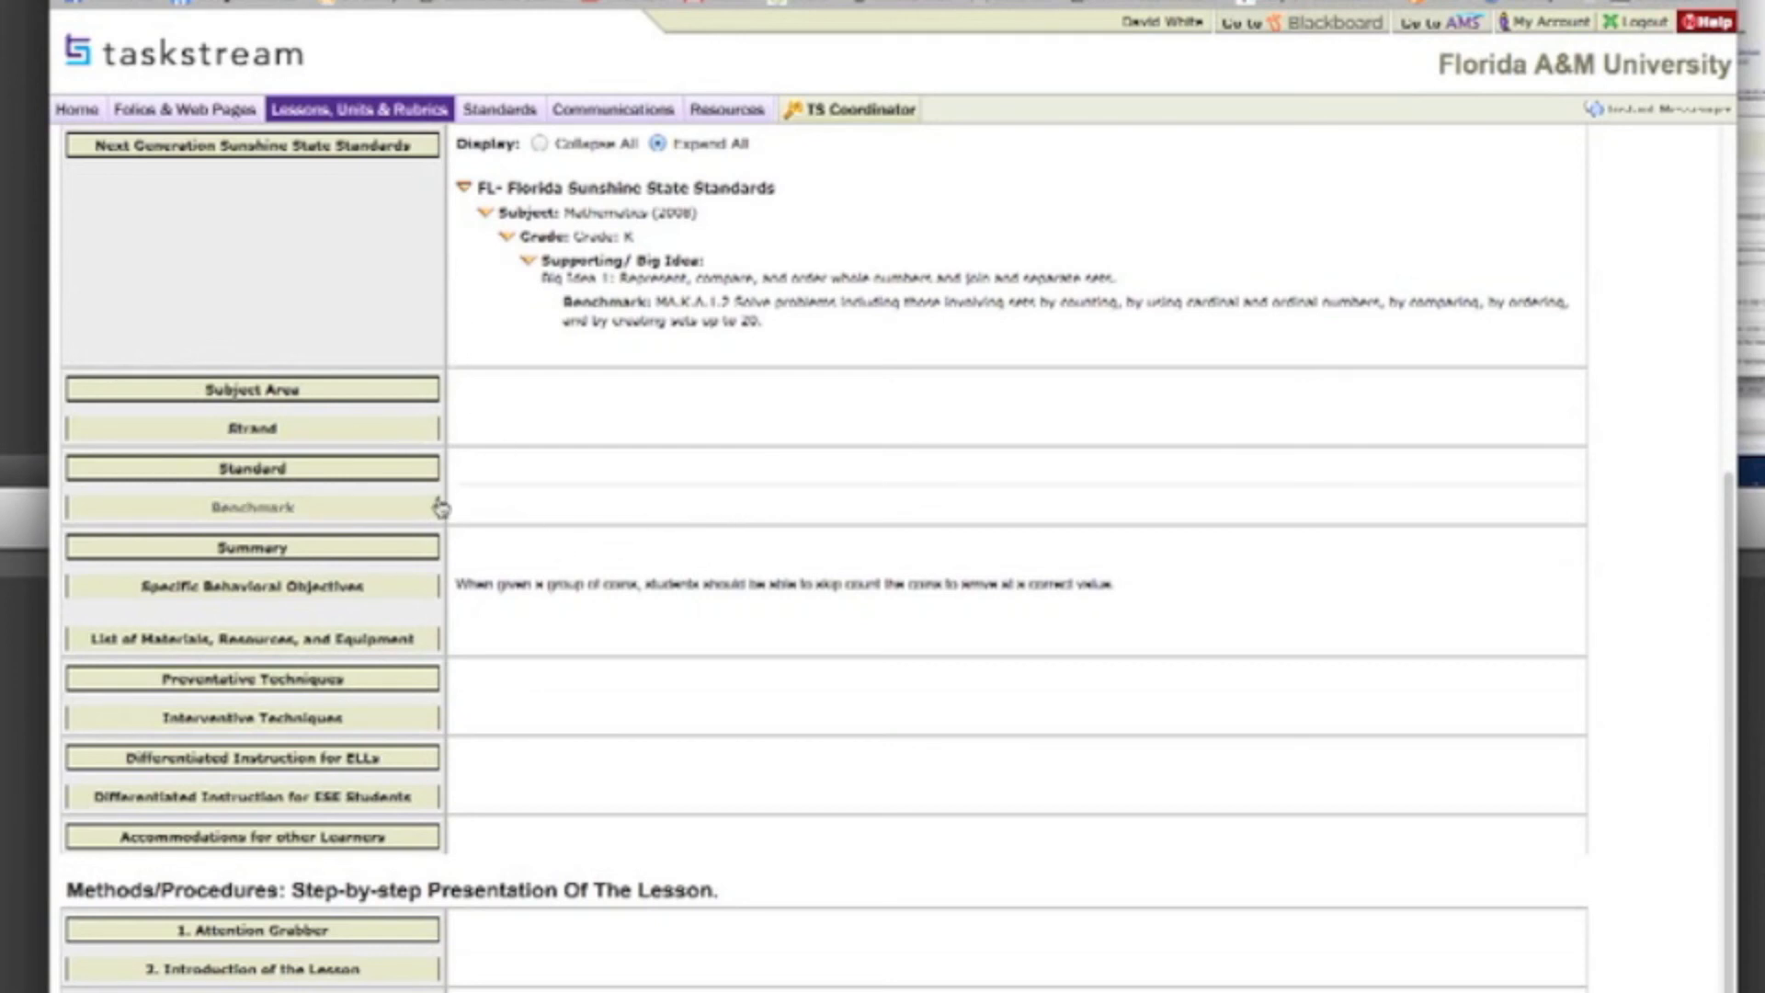
Step: Enter "Coins, jelly beans" in the List of Materials, Resources, and Equipment entry, then save and close it
{"action": "scroll", "coordinate": [439, 507], "scroll_direction": "down", "scroll_amount": 4}
{"action": "scroll", "coordinate": [439, 510], "scroll_direction": "up", "scroll_amount": 15}
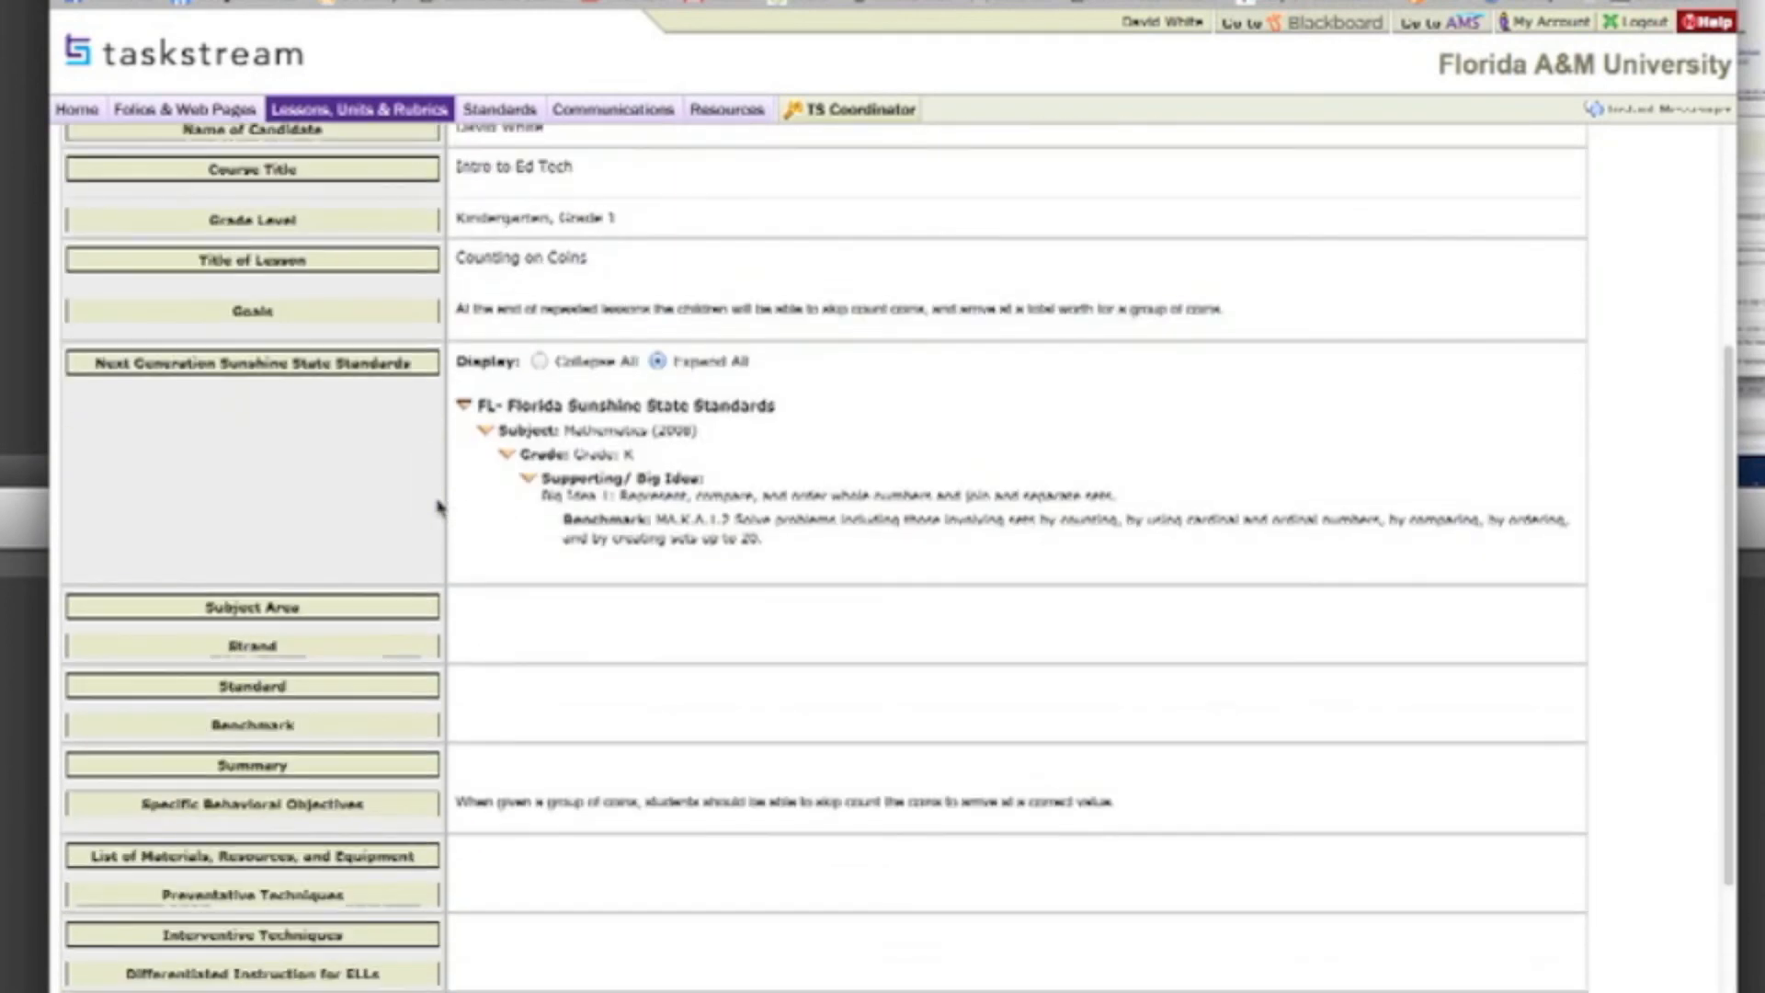
{"action": "scroll", "coordinate": [439, 507], "scroll_direction": "down", "scroll_amount": 9}
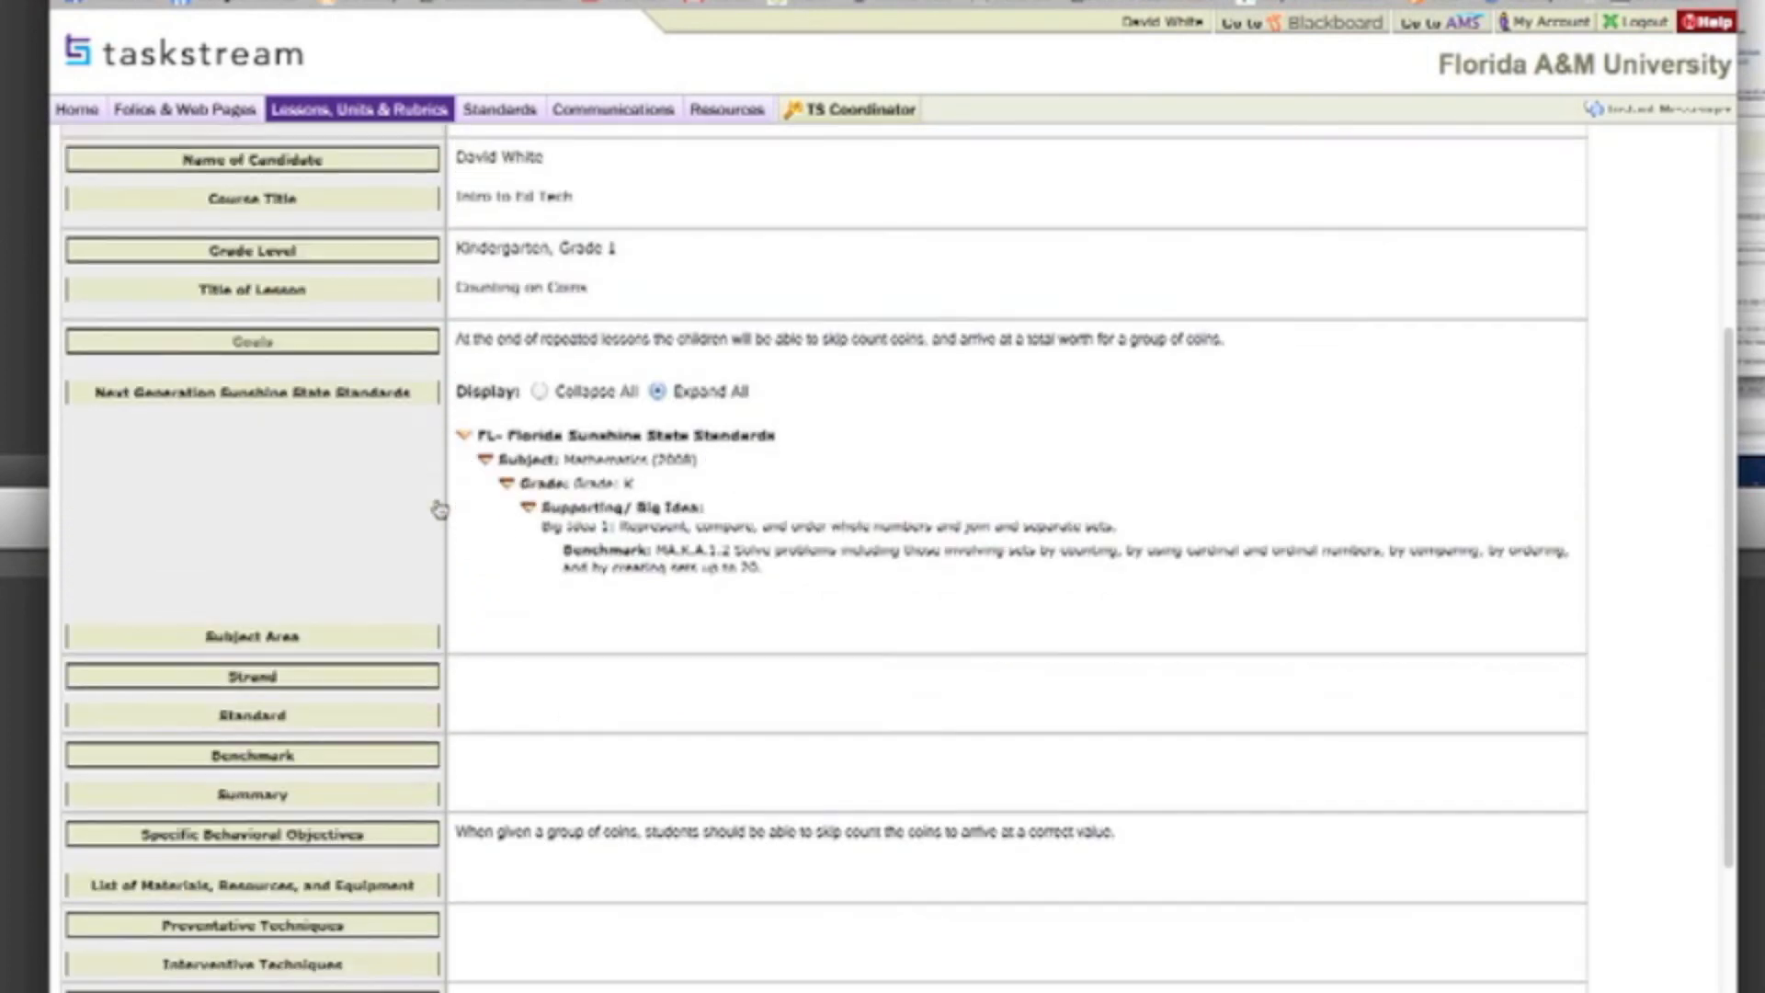
{"action": "scroll", "coordinate": [440, 510], "scroll_direction": "down", "scroll_amount": 3}
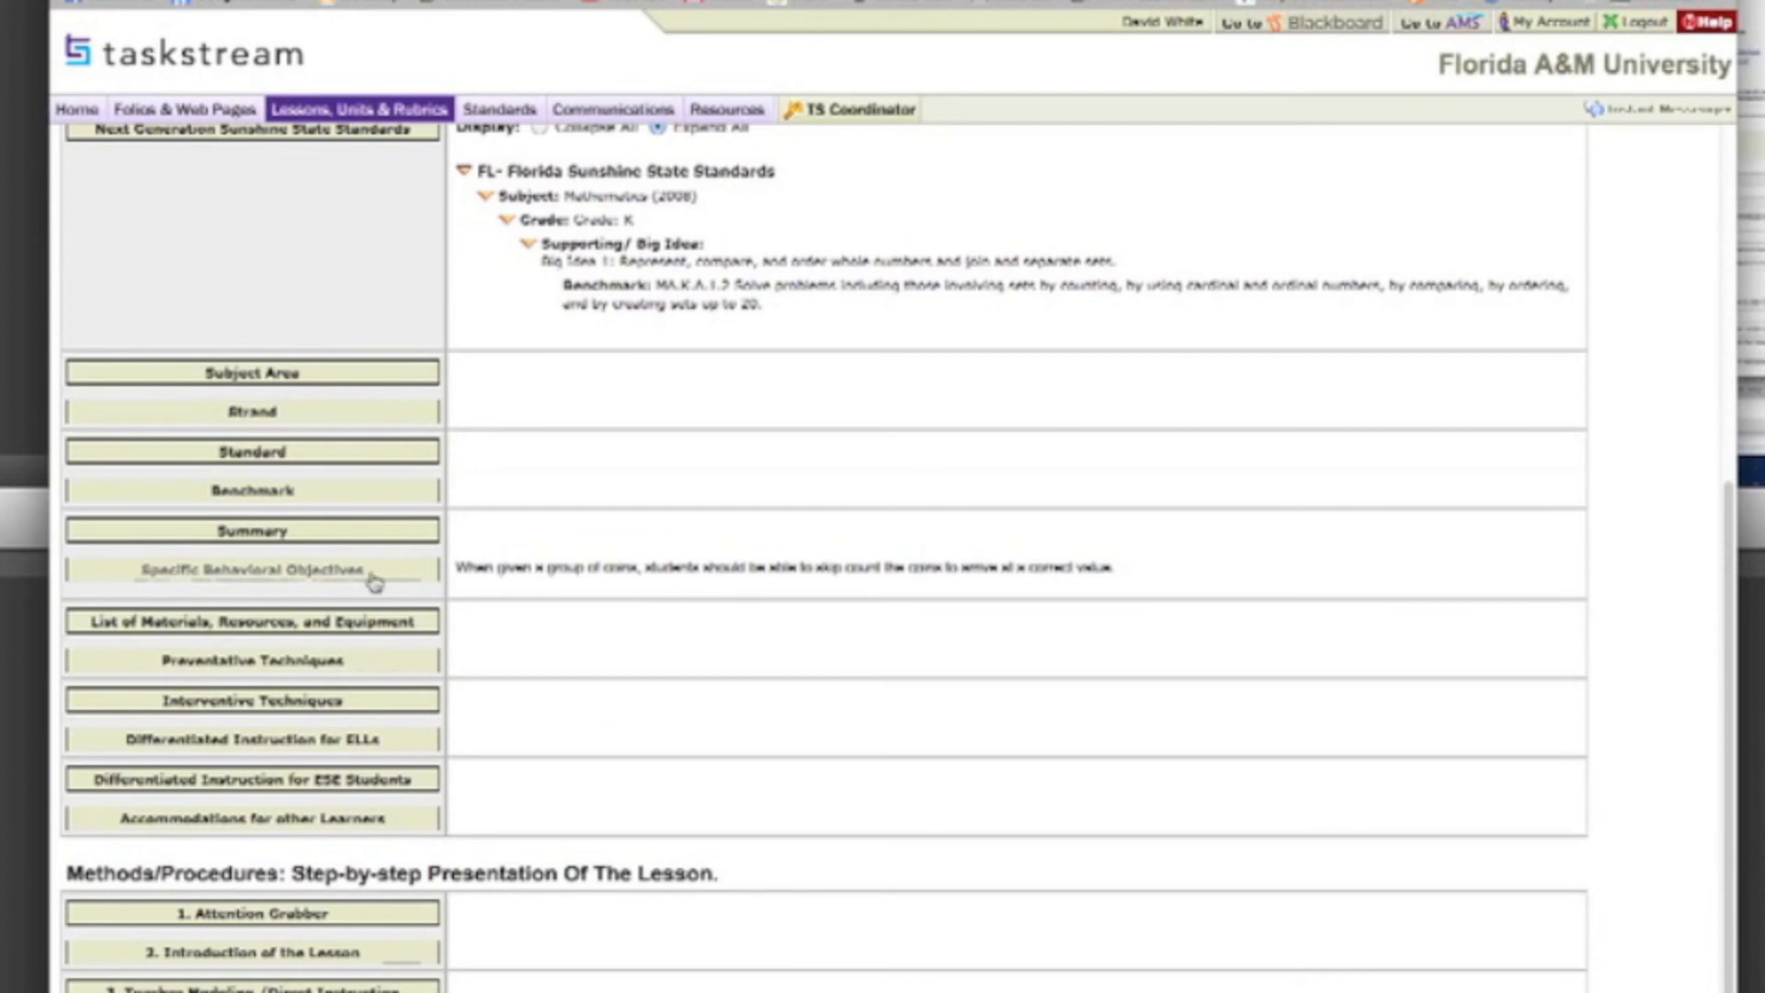
{"action": "left_click", "coordinate": [342, 625]}
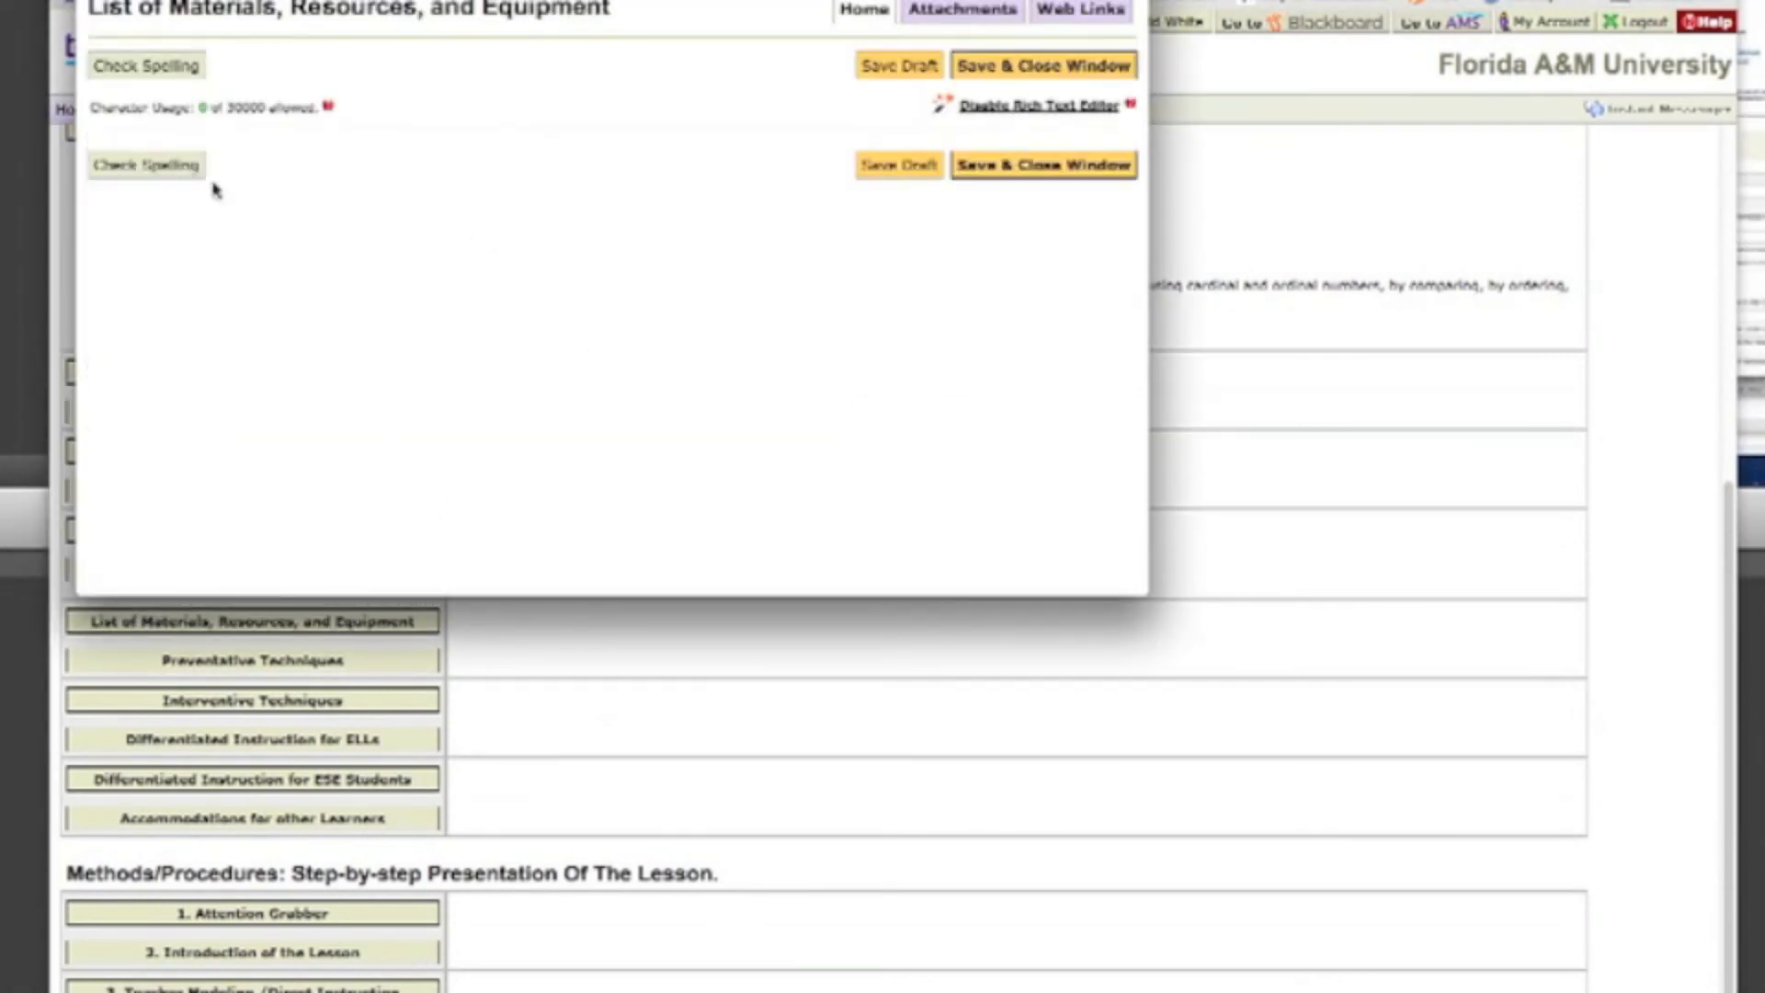
{"action": "type", "text": "Coun"}
{"action": "type", "text": "s, "}
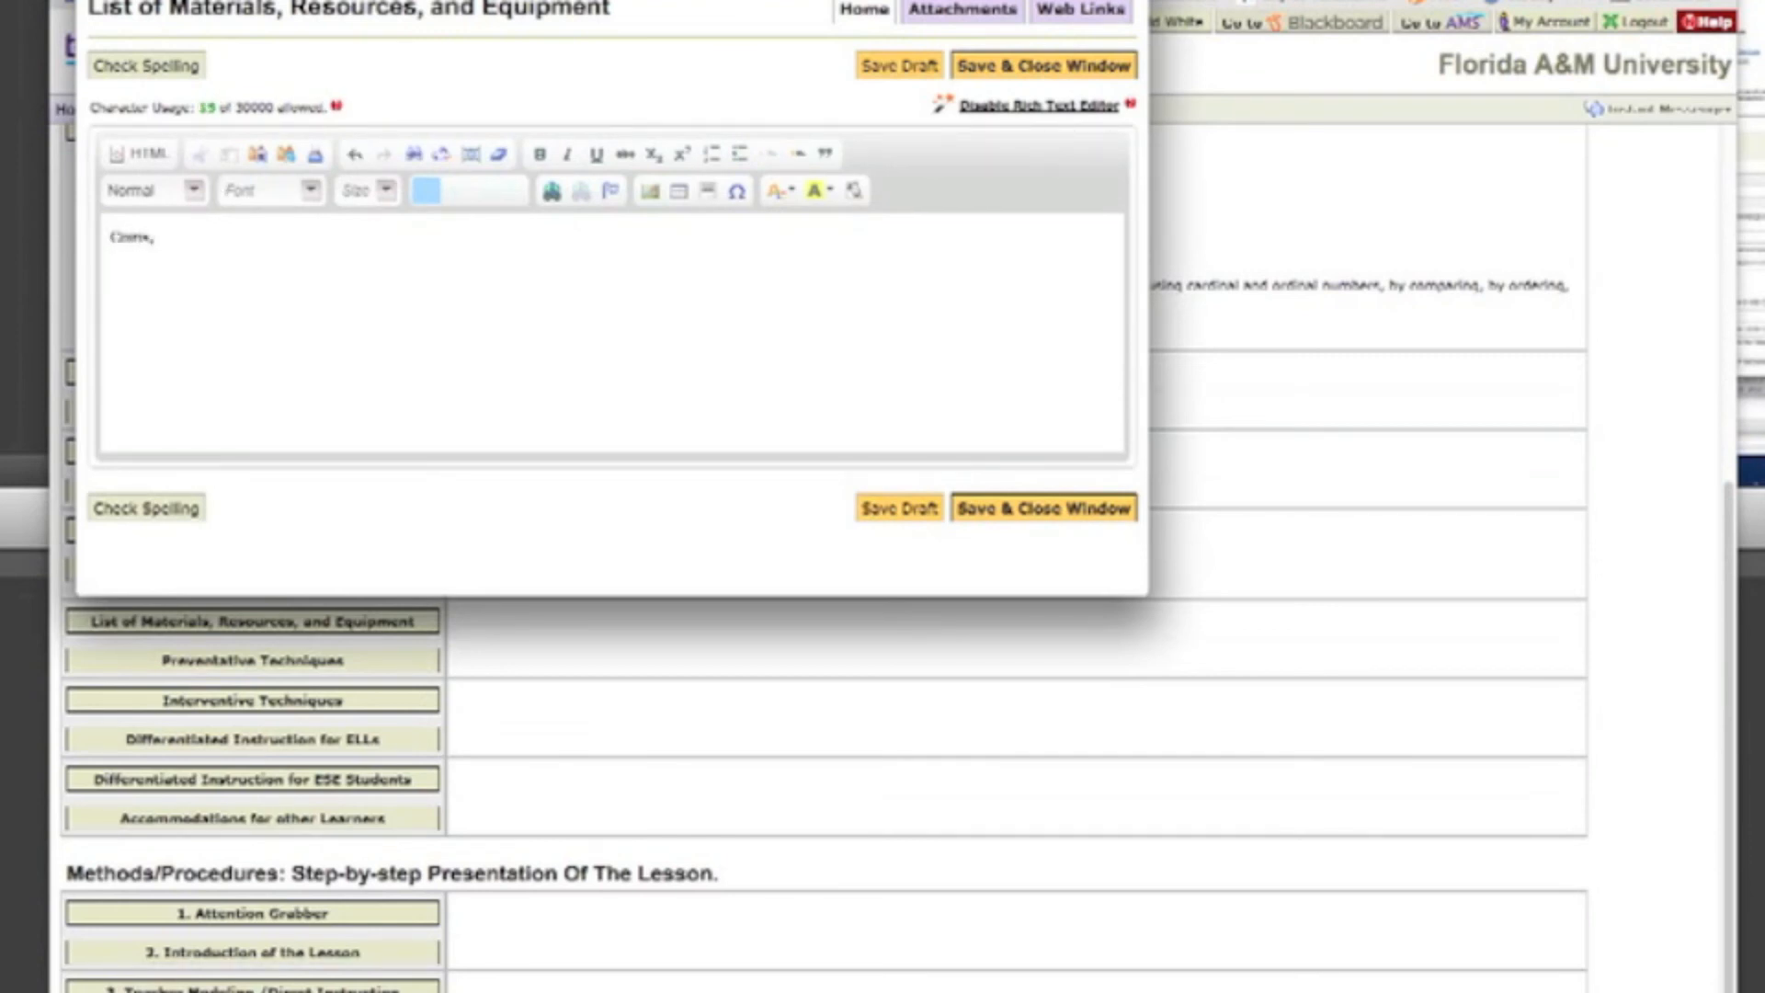
{"action": "type", "text": "jelly b"}
{"action": "type", "text": "eans"}
{"action": "type", "text": "s"}
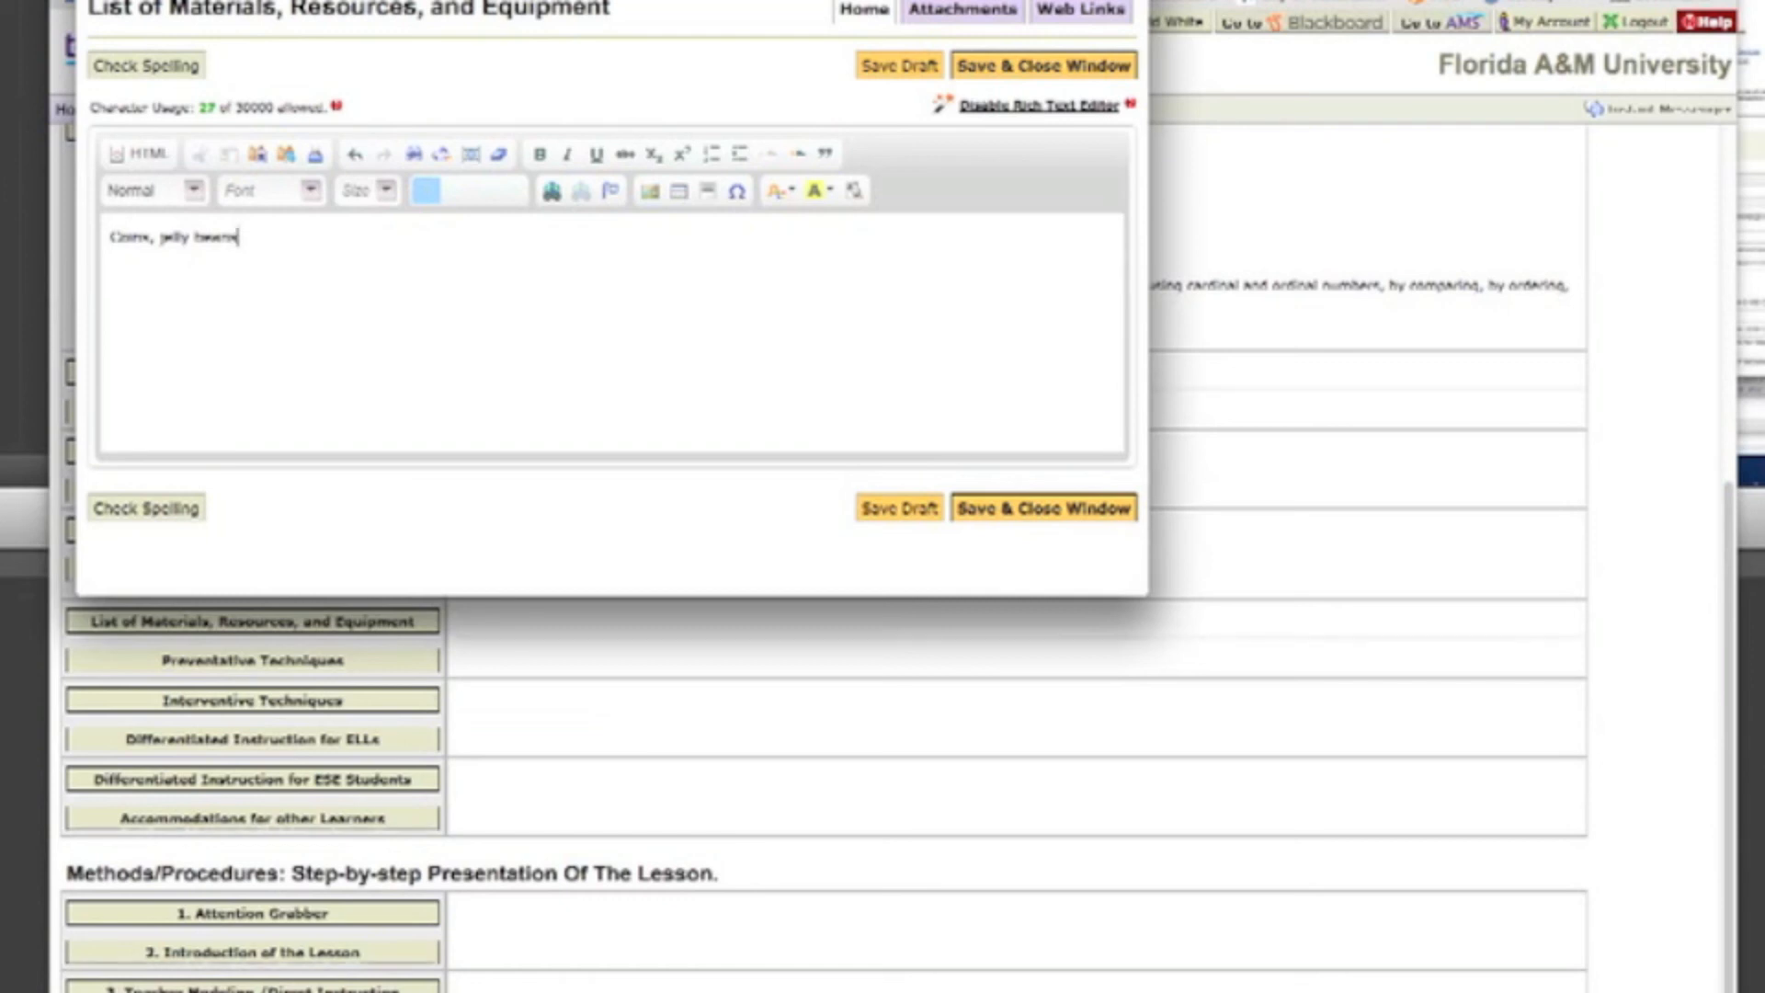
{"action": "left_click", "coordinate": [1011, 508]}
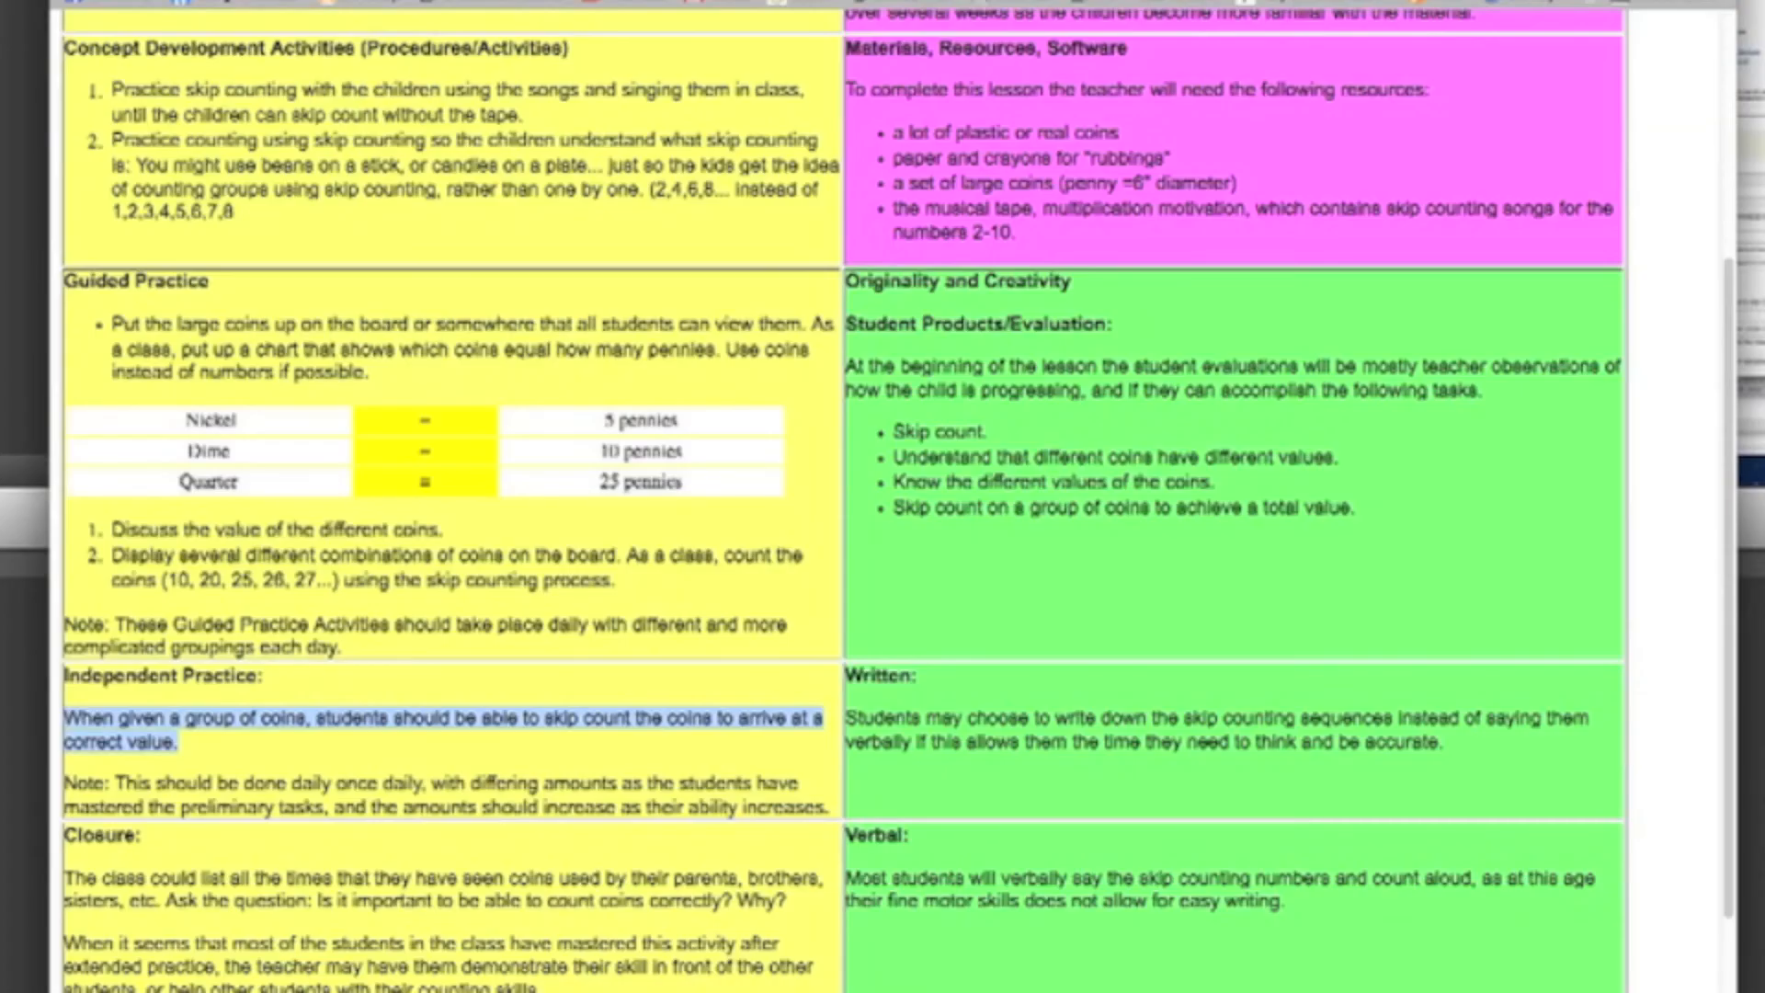
Step: Review the online Counting On Coins plan's activities and evaluation sections, then return to TaskStream to check the lesson's remaining entries
{"action": "scroll", "coordinate": [1026, 678], "scroll_direction": "down", "scroll_amount": 3}
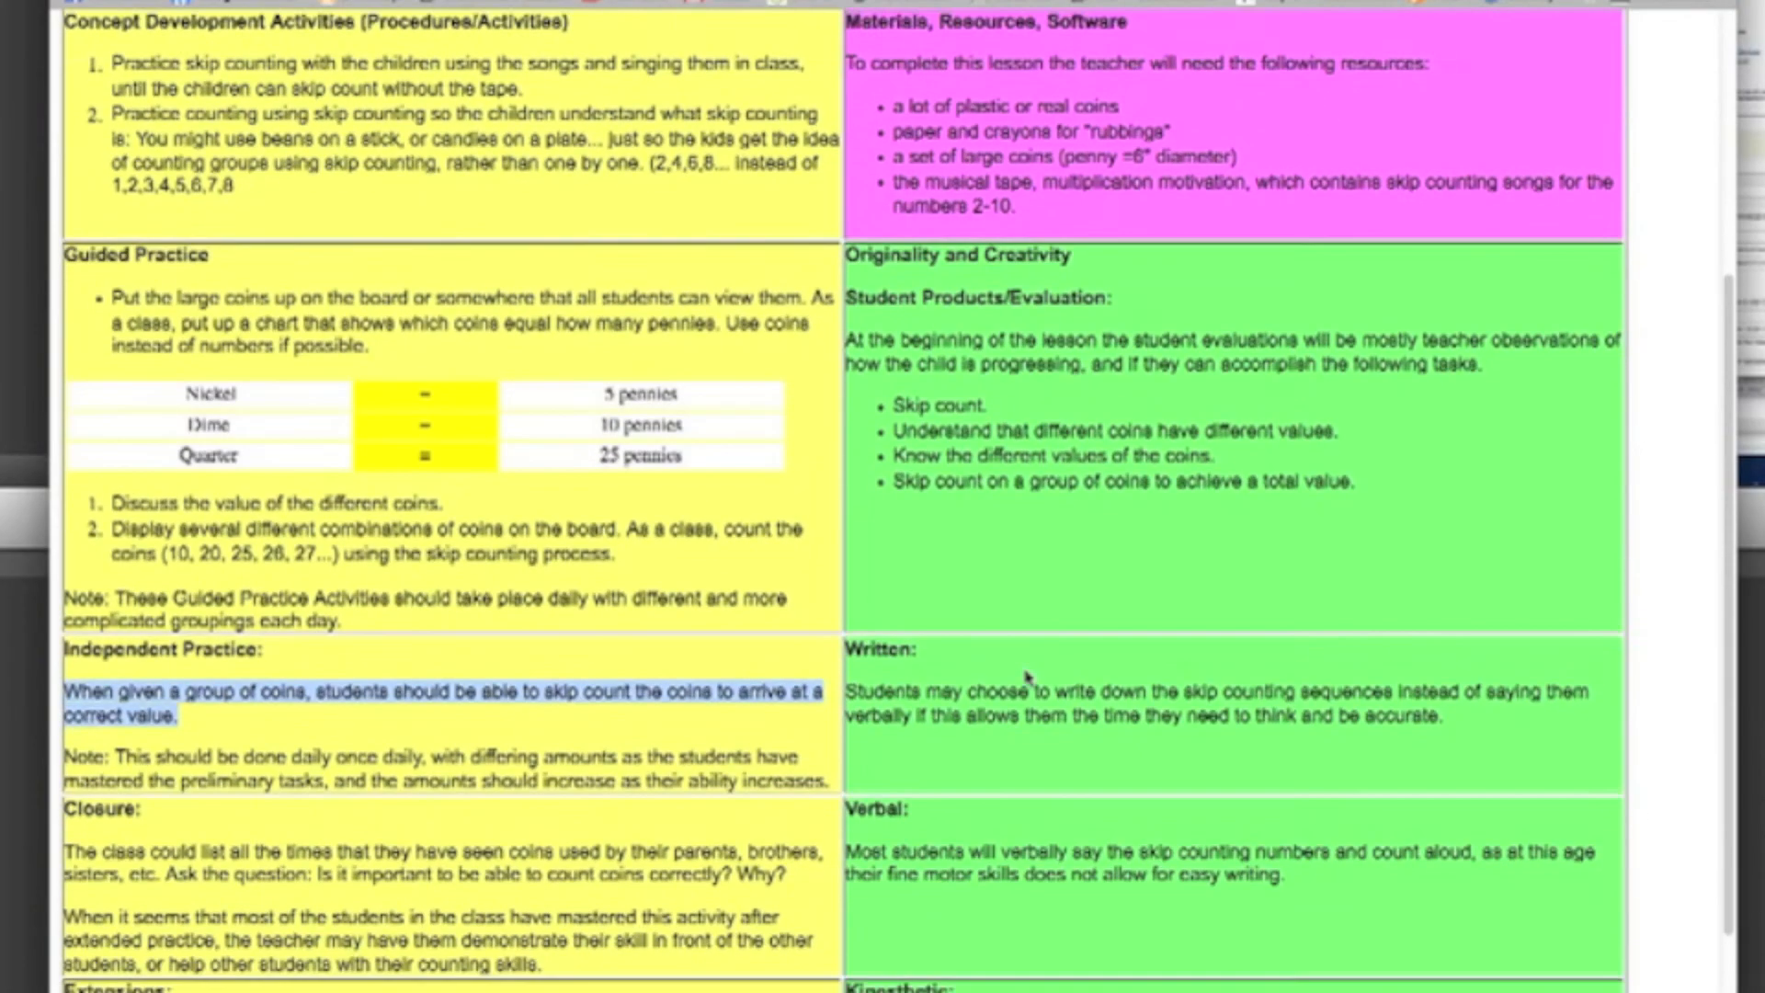
{"action": "scroll", "coordinate": [1027, 678], "scroll_direction": "down", "scroll_amount": 3}
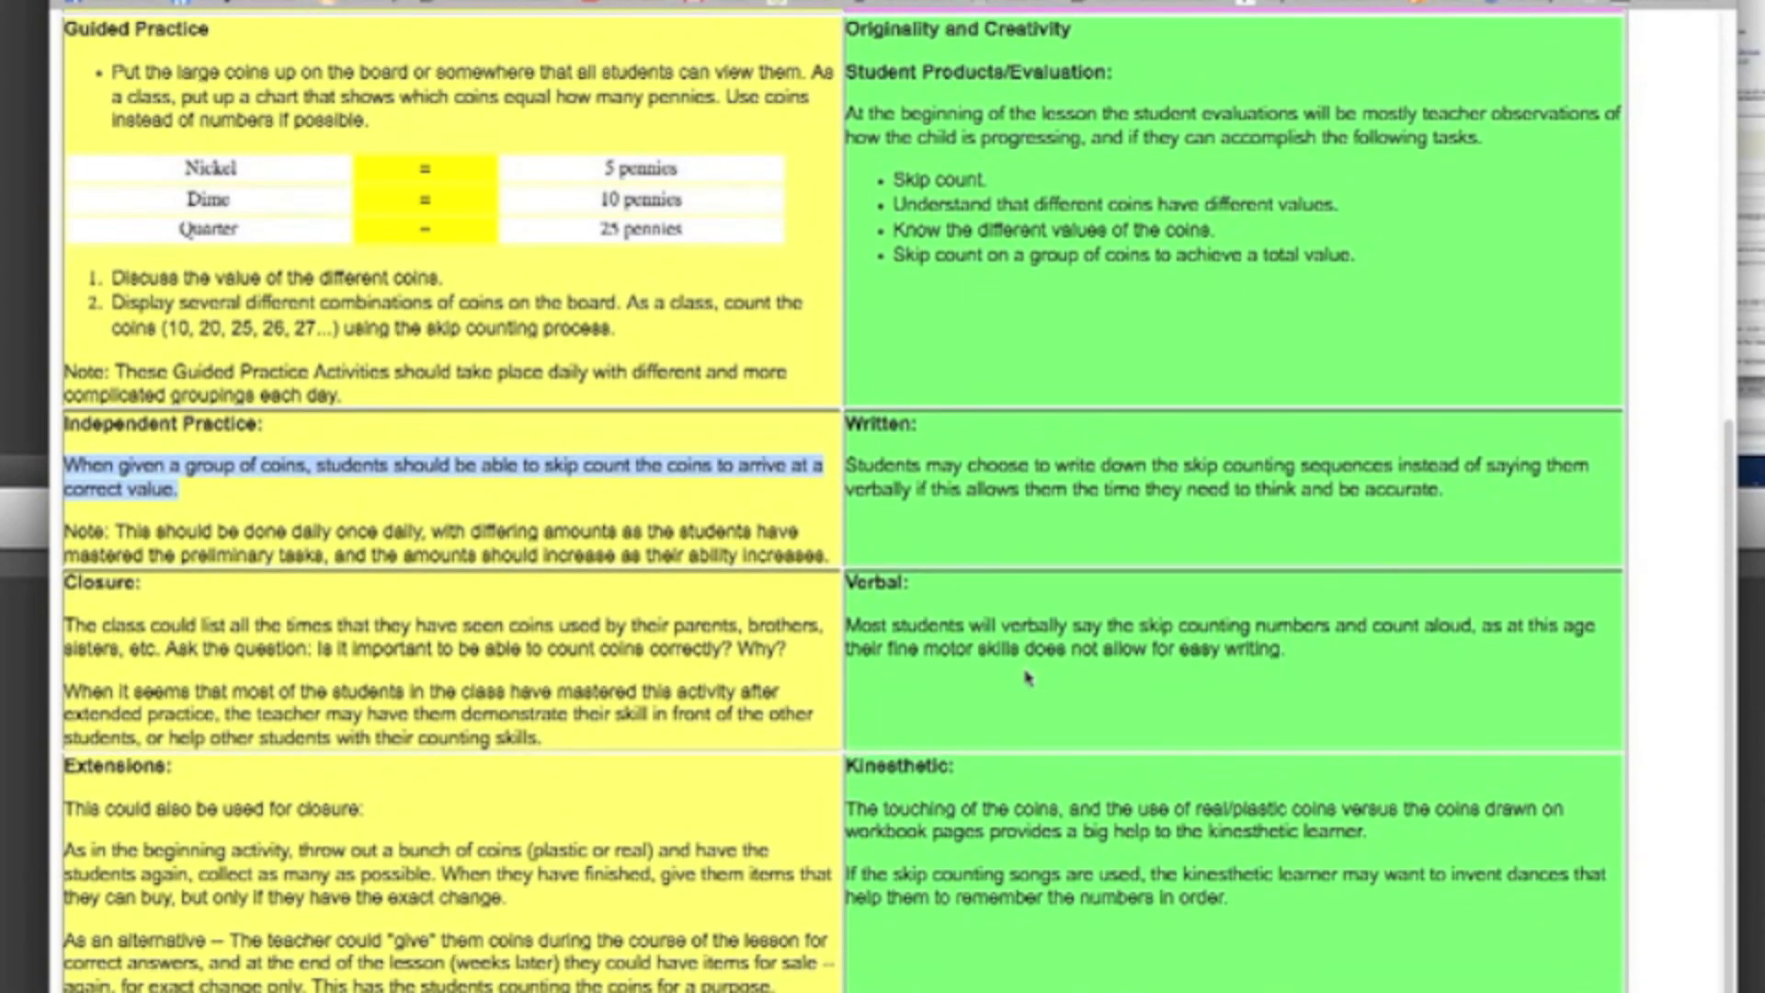
{"action": "scroll", "coordinate": [1027, 677], "scroll_direction": "down", "scroll_amount": 1}
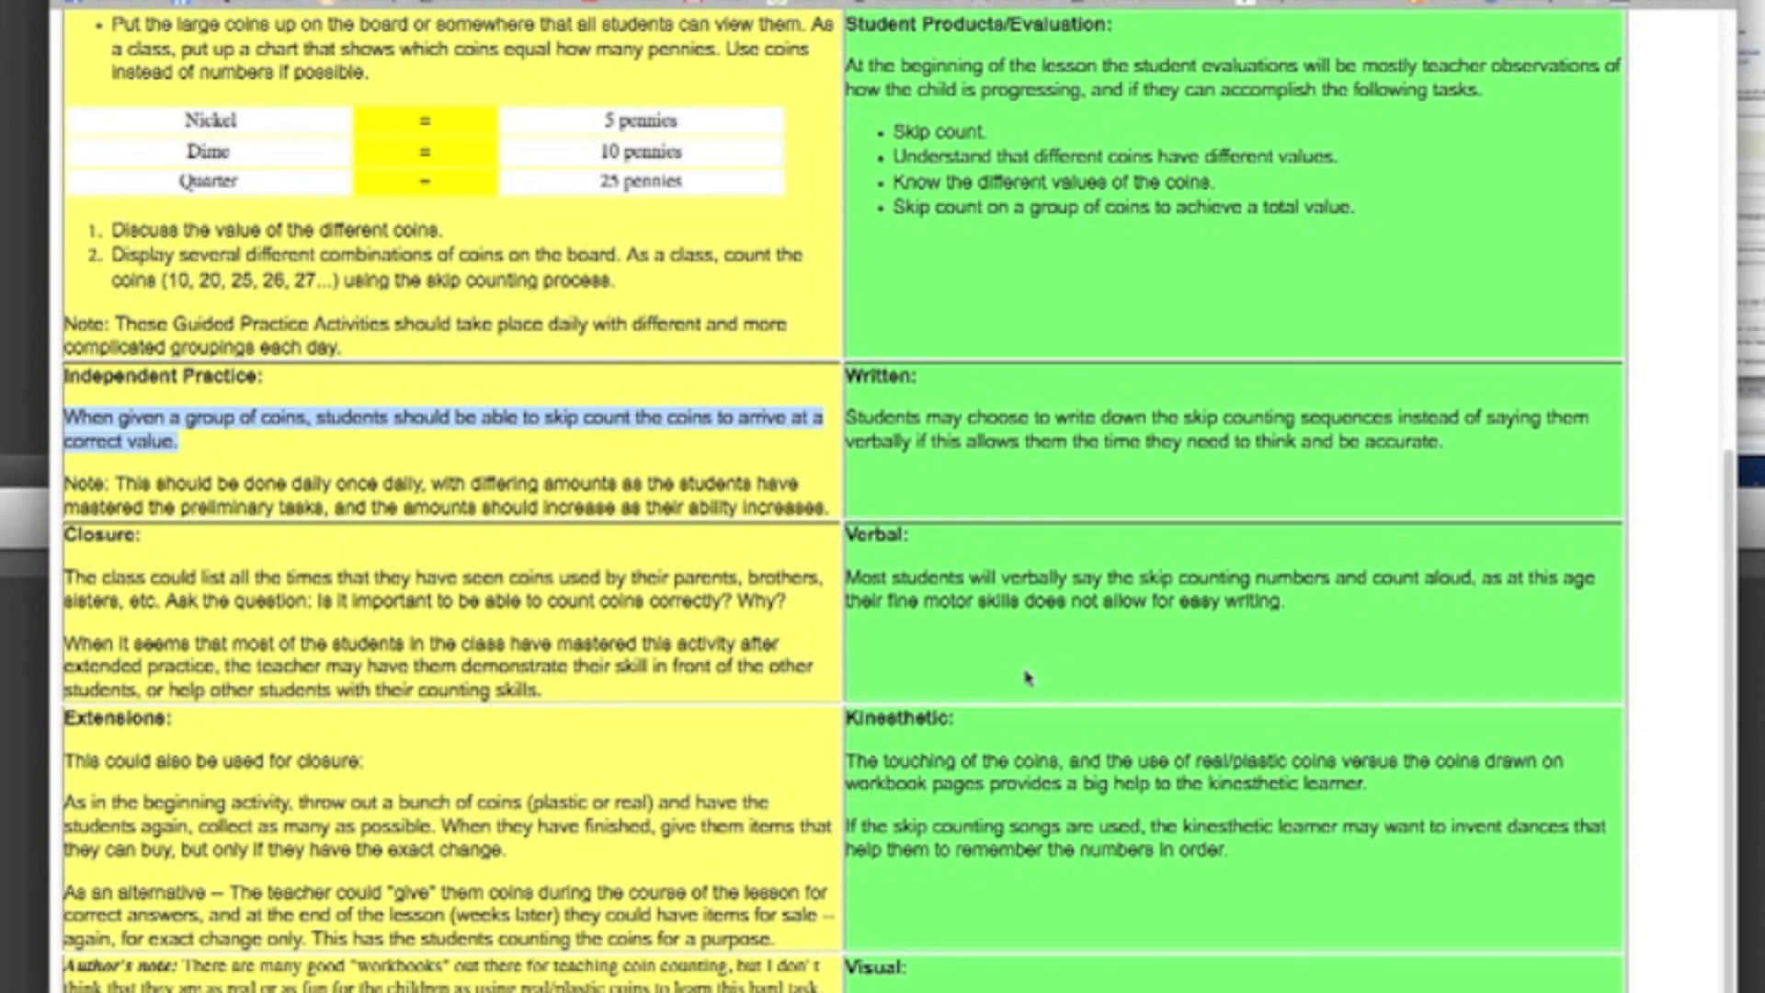
{"action": "scroll", "coordinate": [1026, 677], "scroll_direction": "up", "scroll_amount": 7}
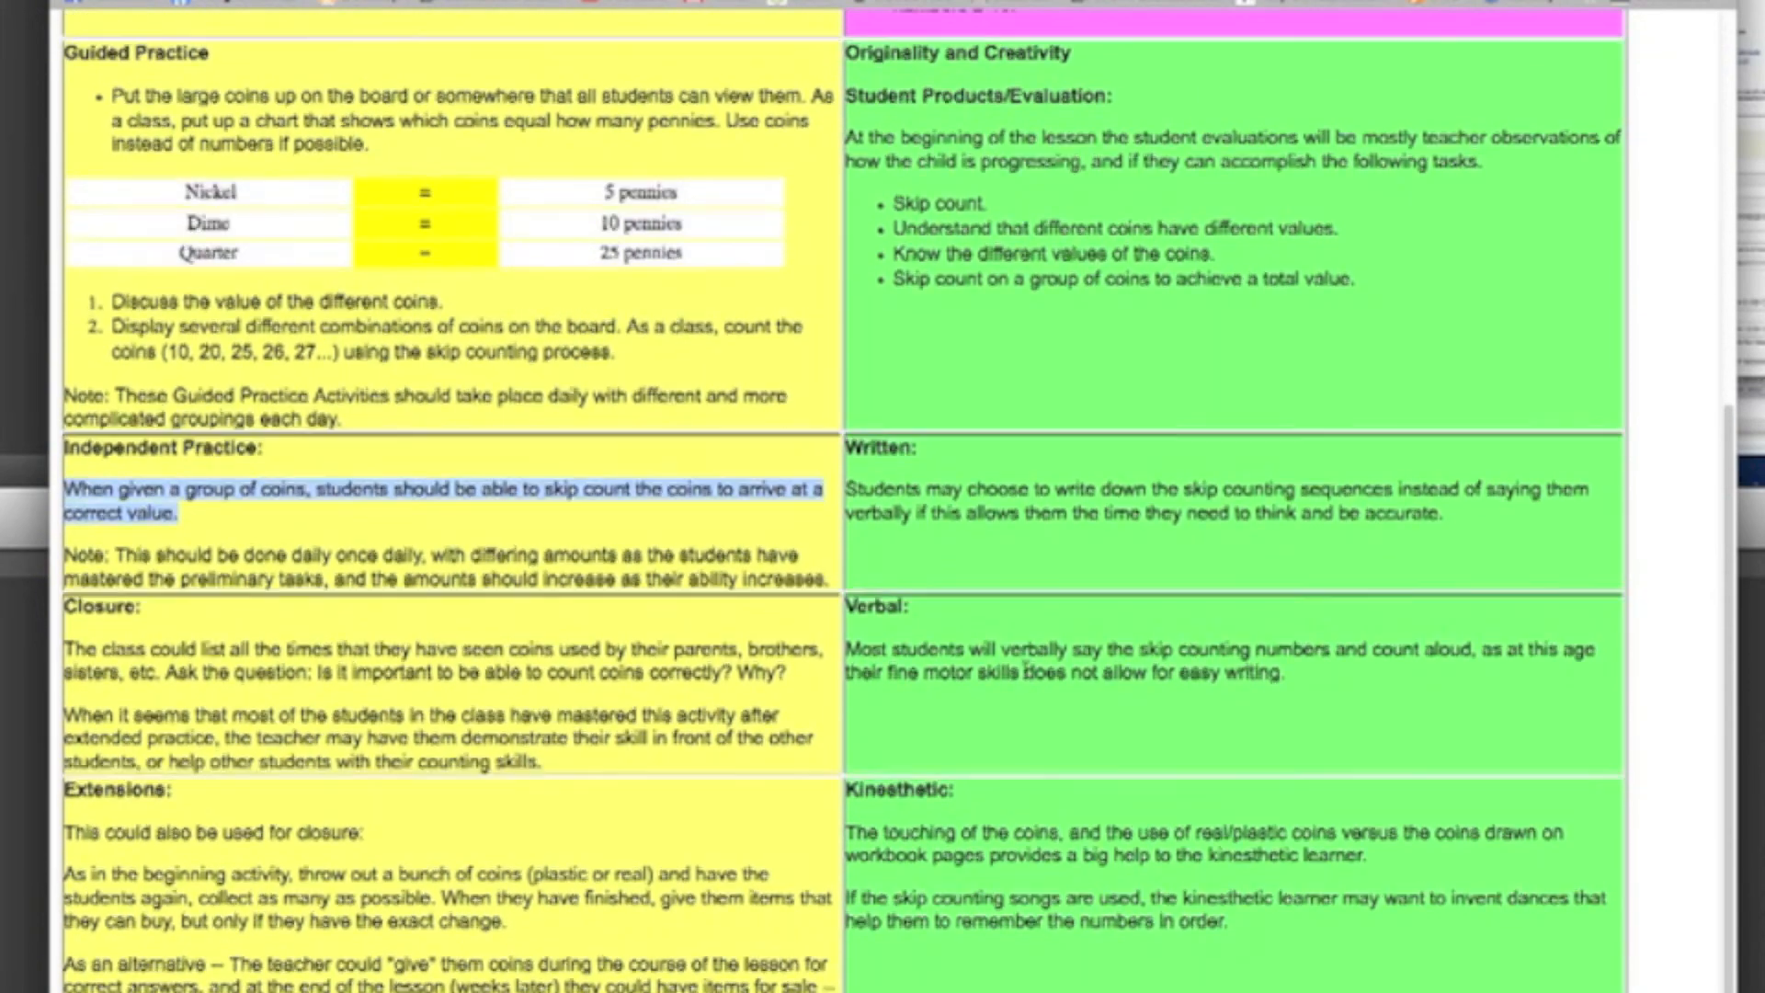
{"action": "scroll", "coordinate": [1027, 677], "scroll_direction": "up", "scroll_amount": 2}
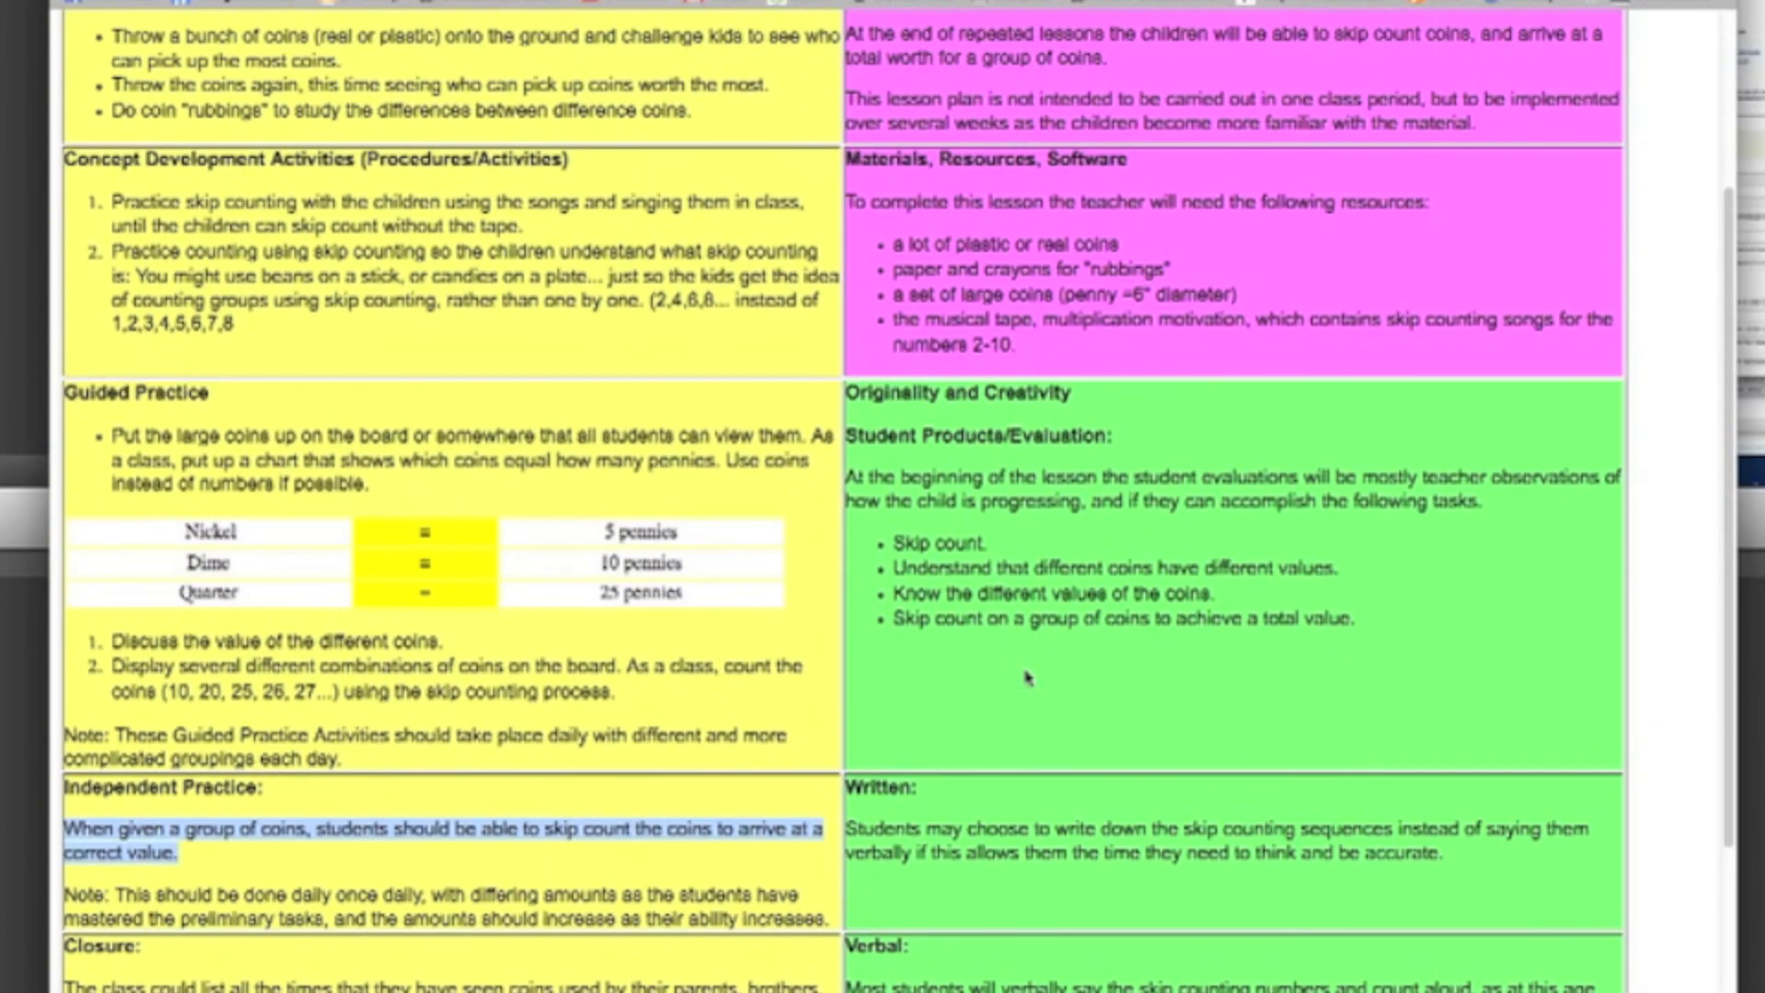
{"action": "scroll", "coordinate": [1027, 677], "scroll_direction": "up", "scroll_amount": 3}
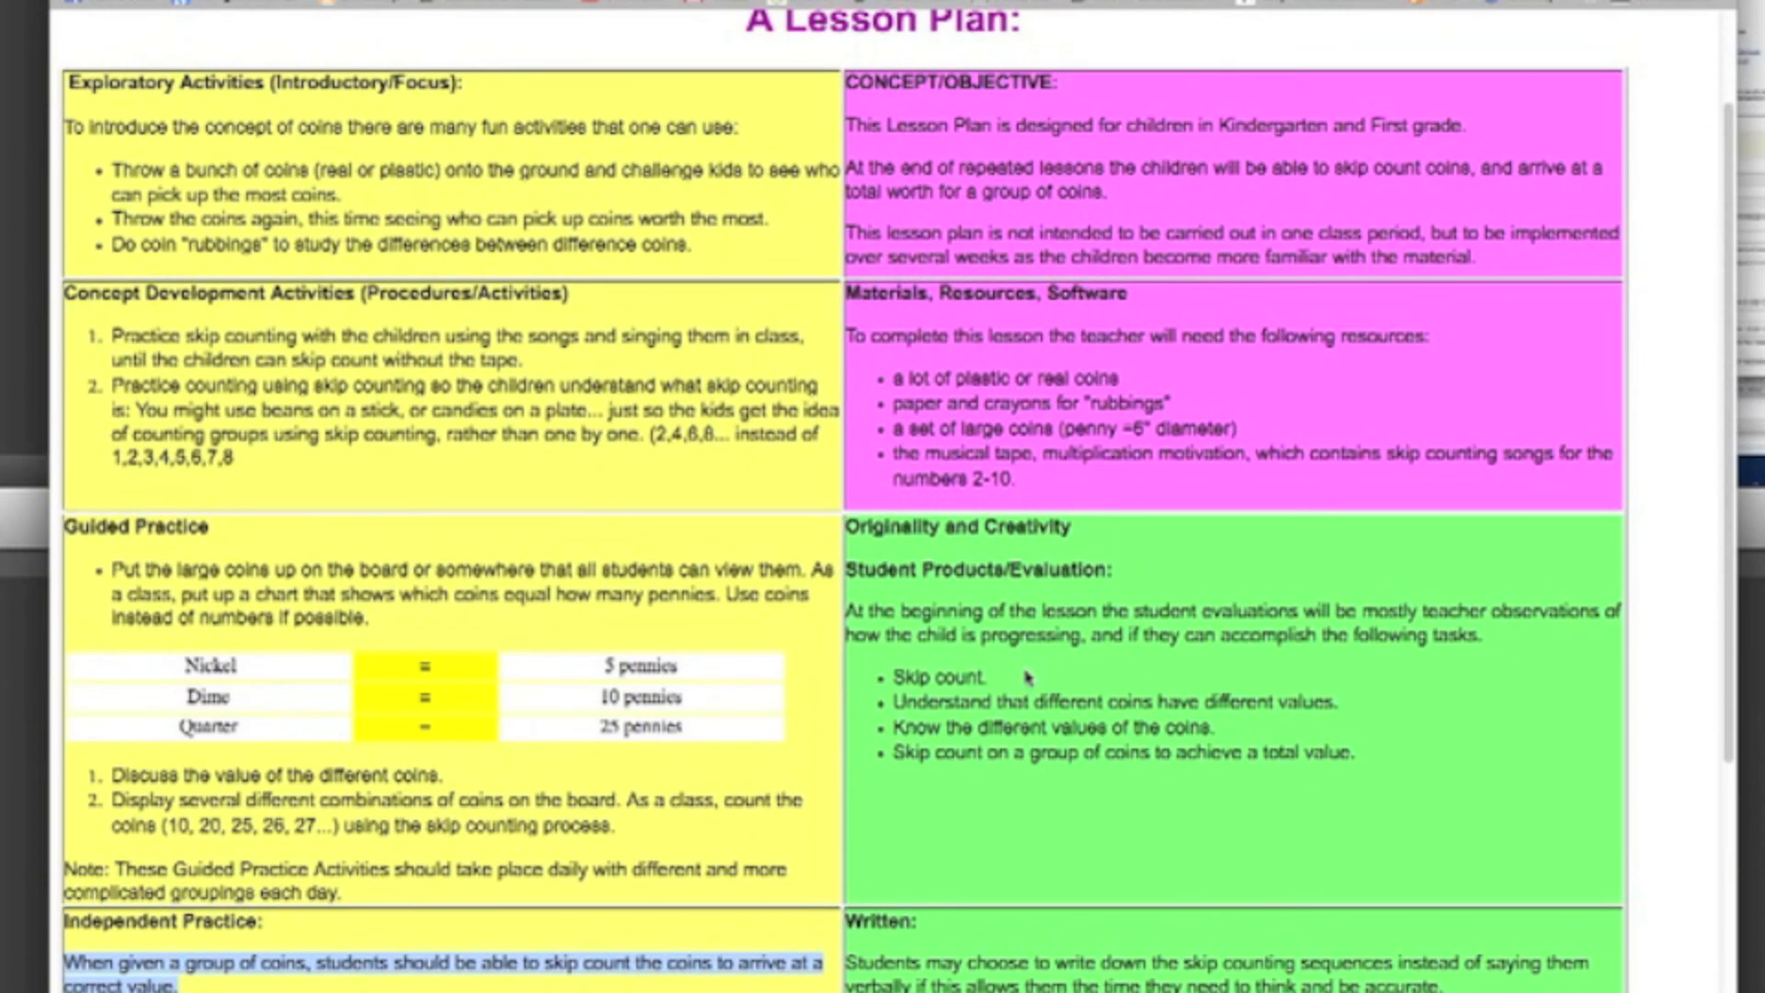
{"action": "scroll", "coordinate": [1027, 677], "scroll_direction": "up", "scroll_amount": 1}
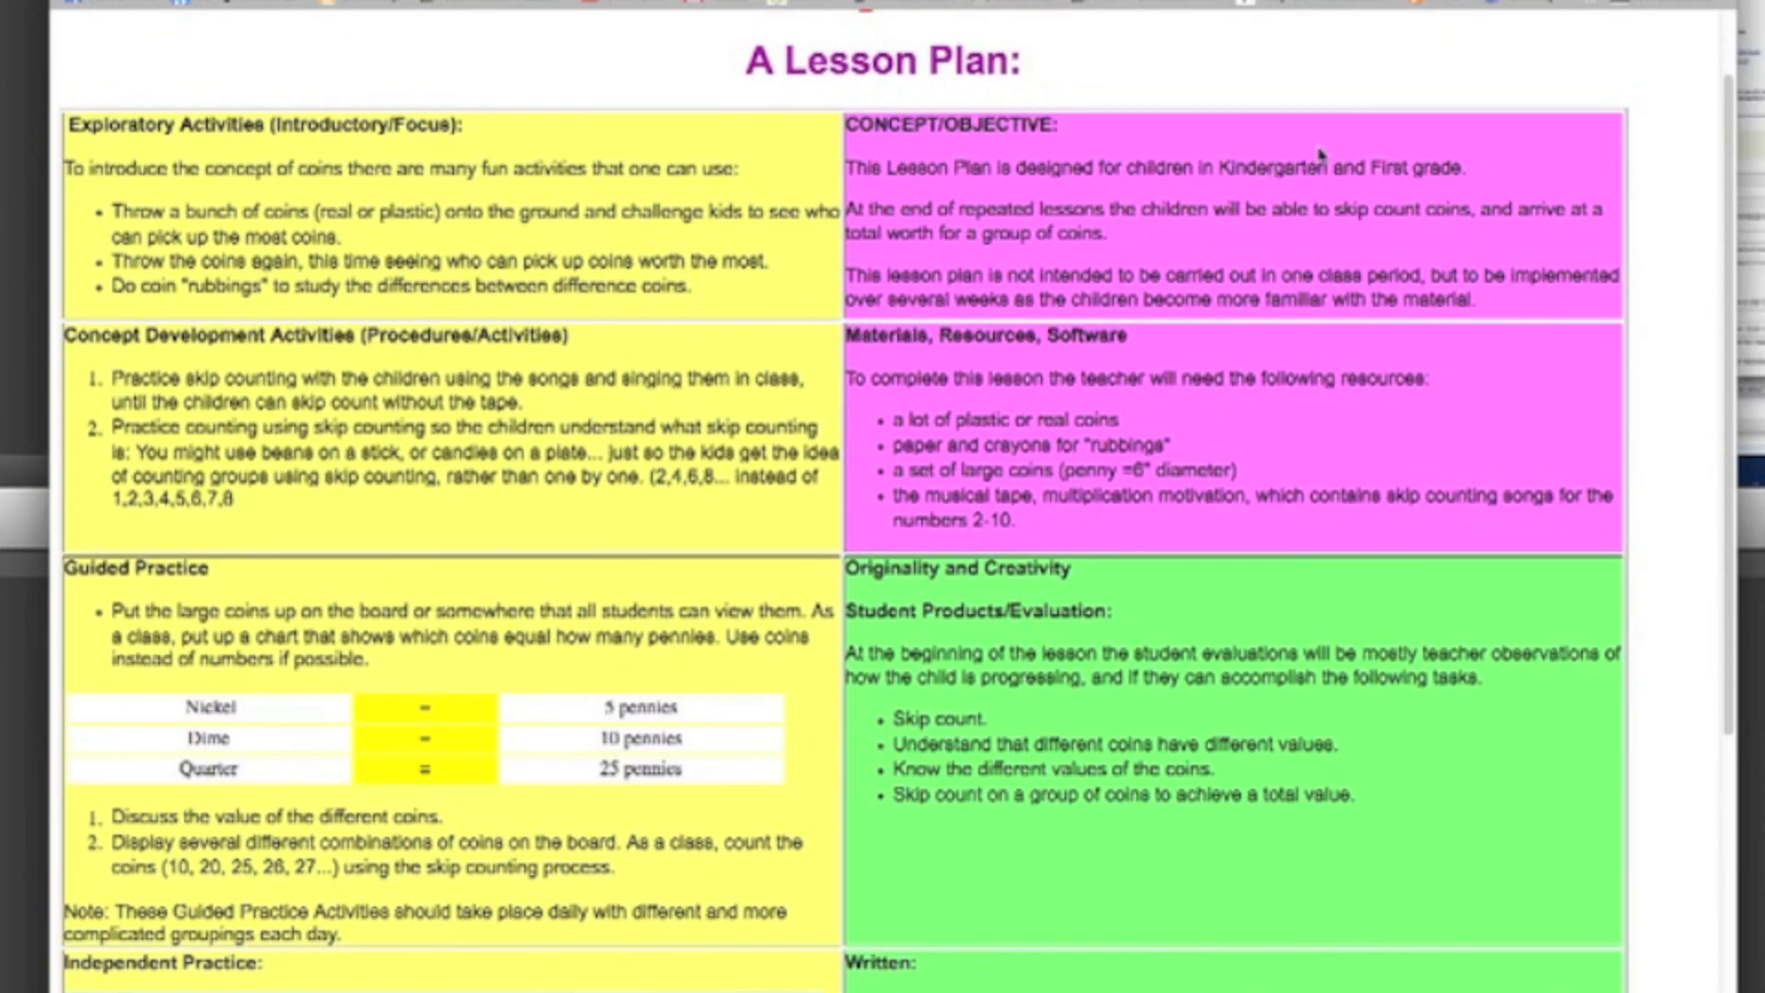
{"action": "left_click", "coordinate": [1471, 0]}
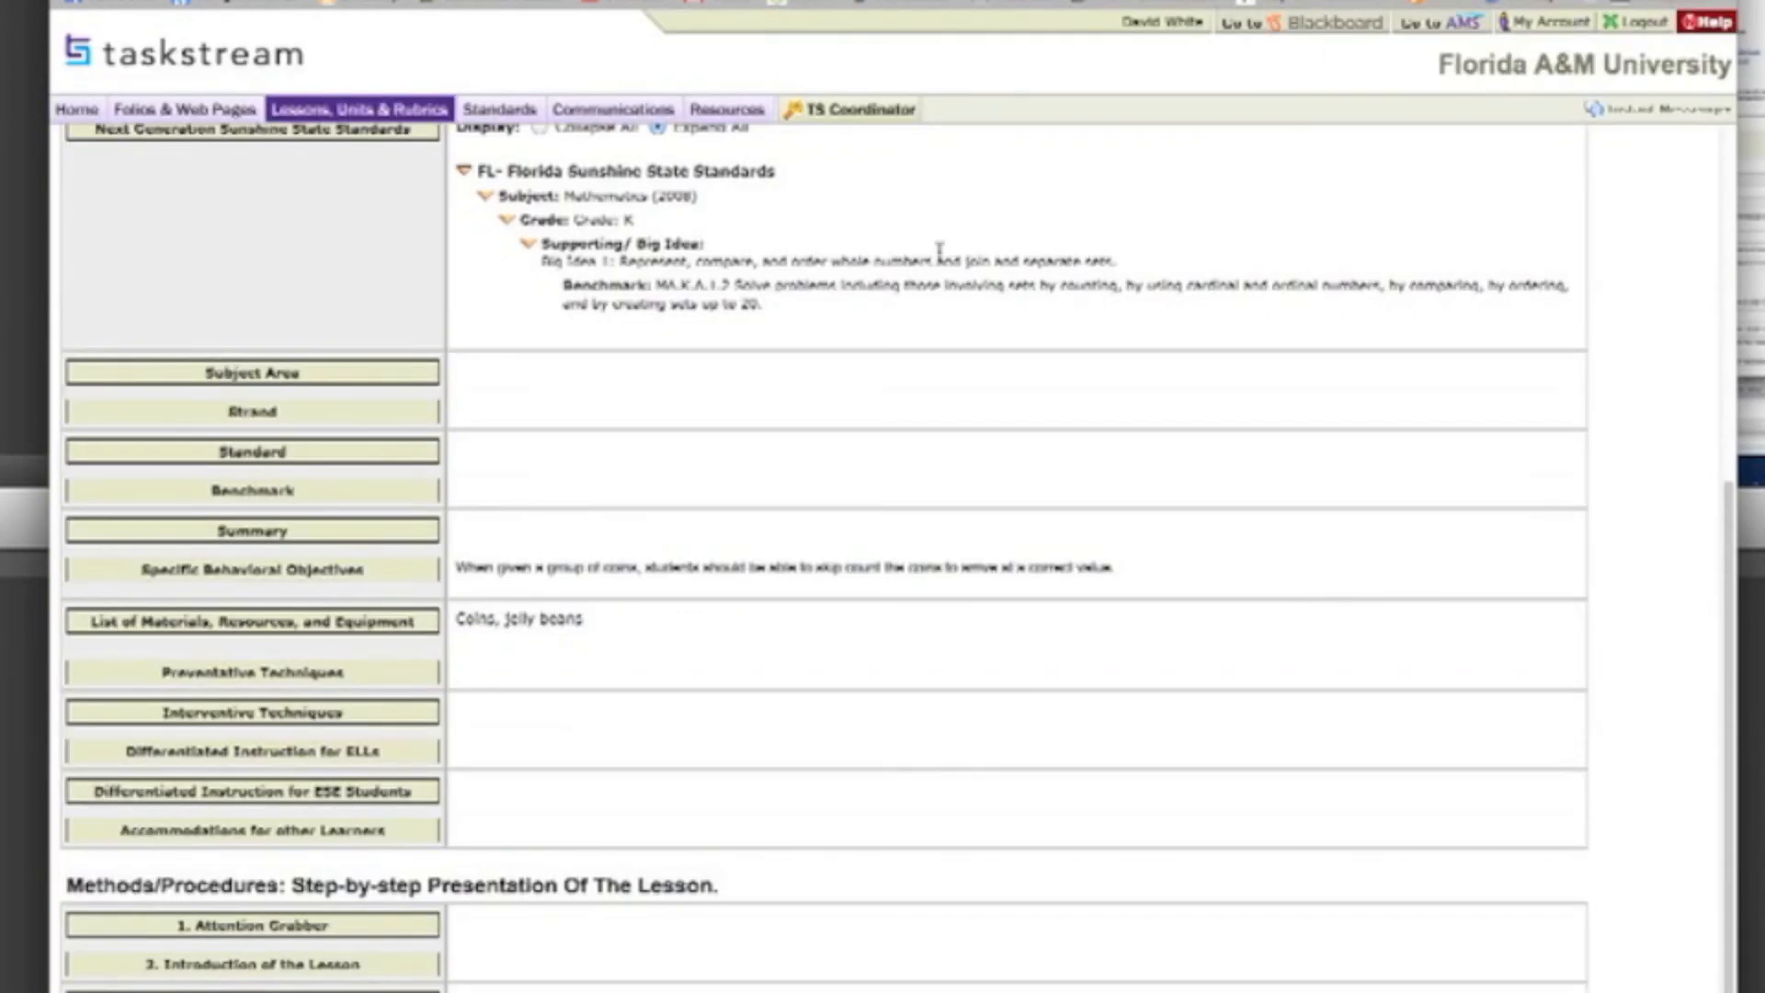
{"action": "scroll", "coordinate": [540, 542], "scroll_direction": "down", "scroll_amount": 4}
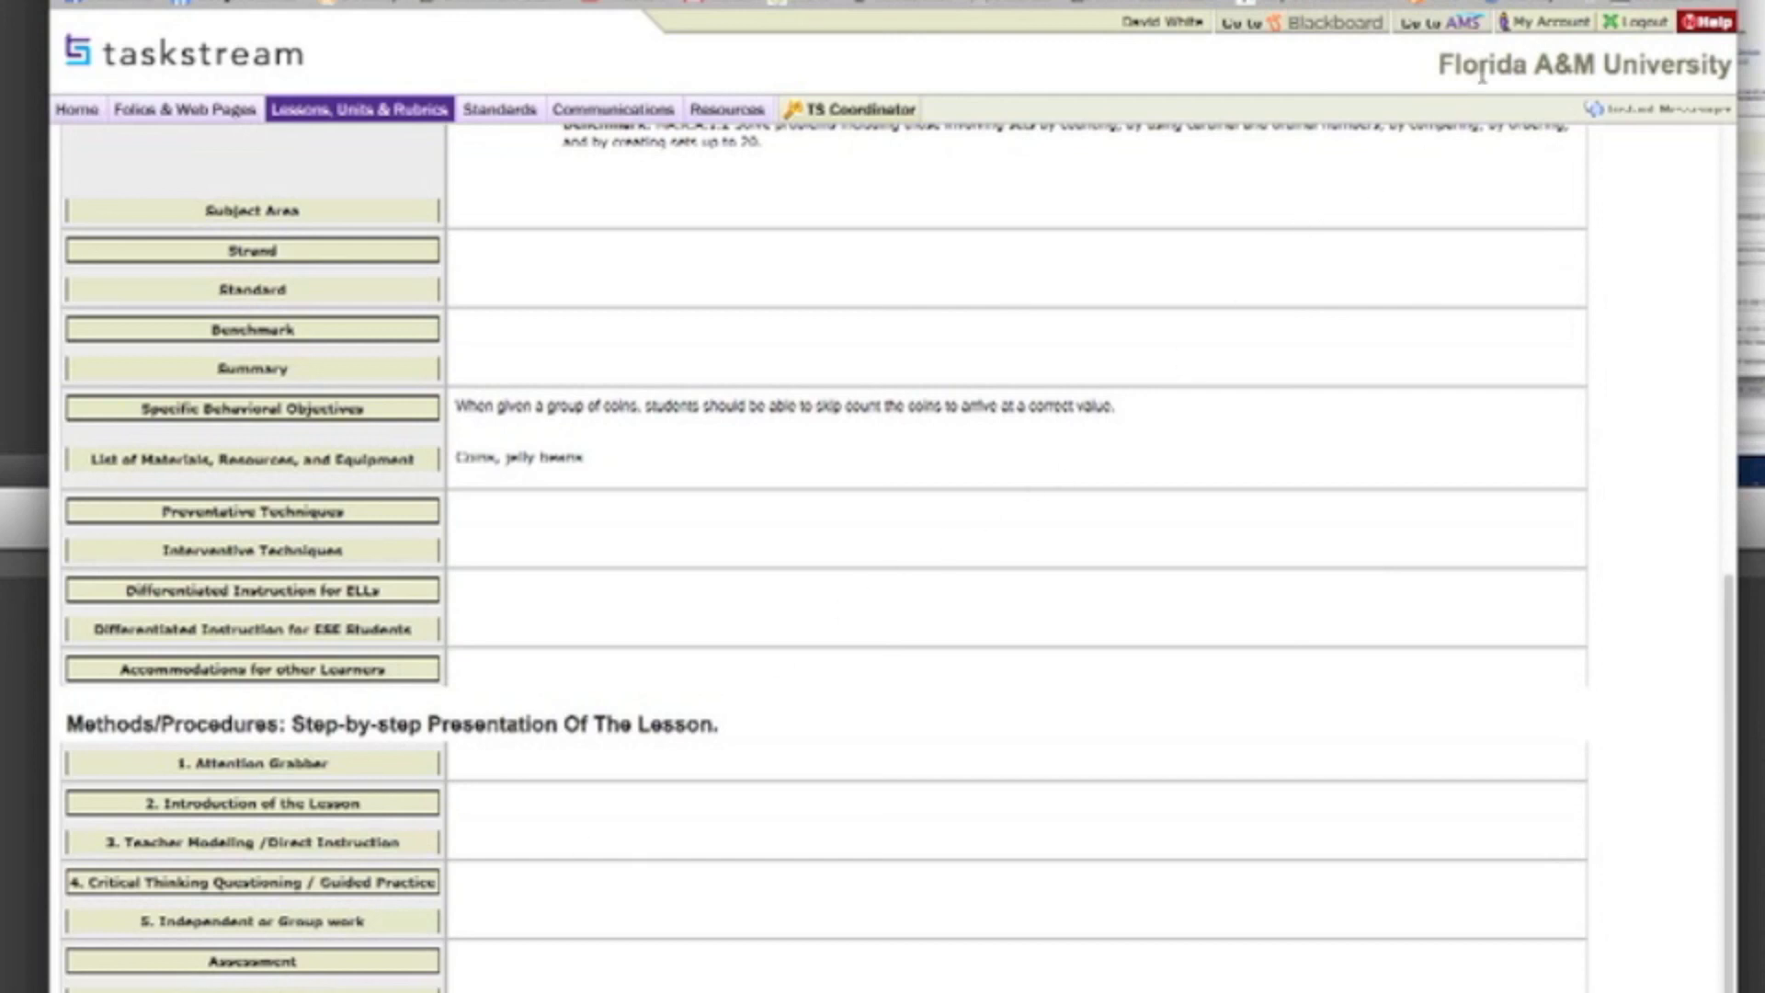
{"action": "scroll", "coordinate": [875, 764], "scroll_direction": "up", "scroll_amount": 3}
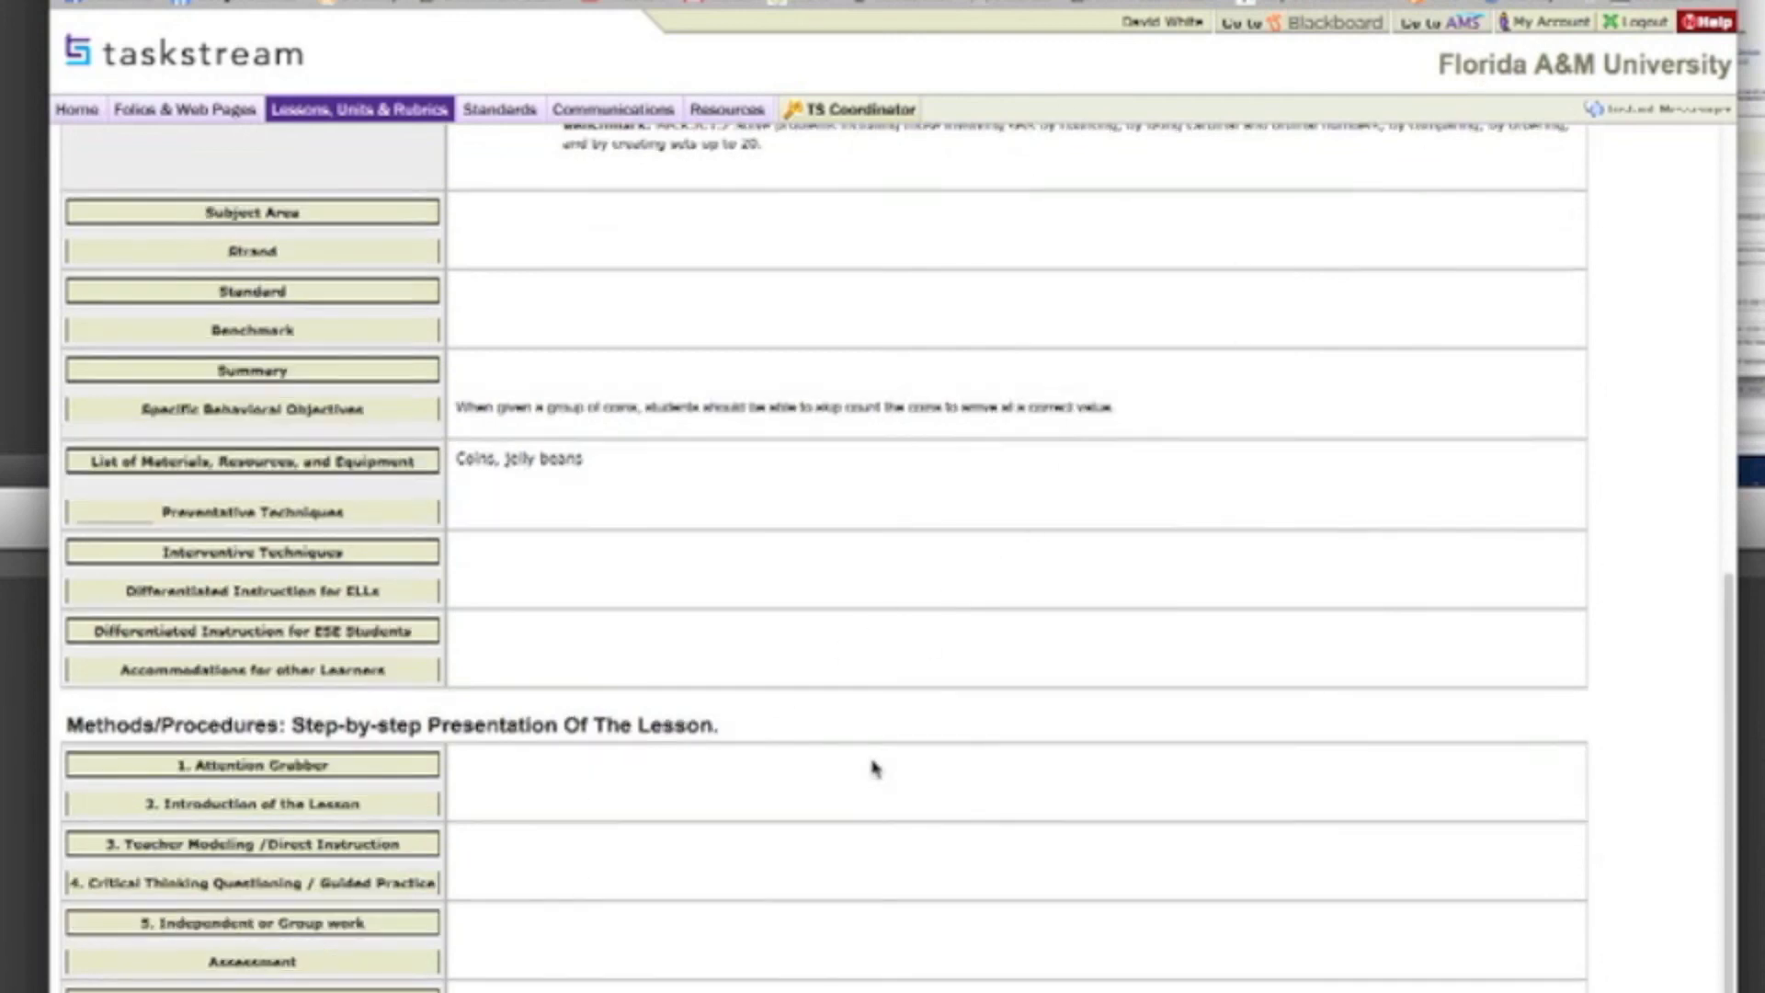